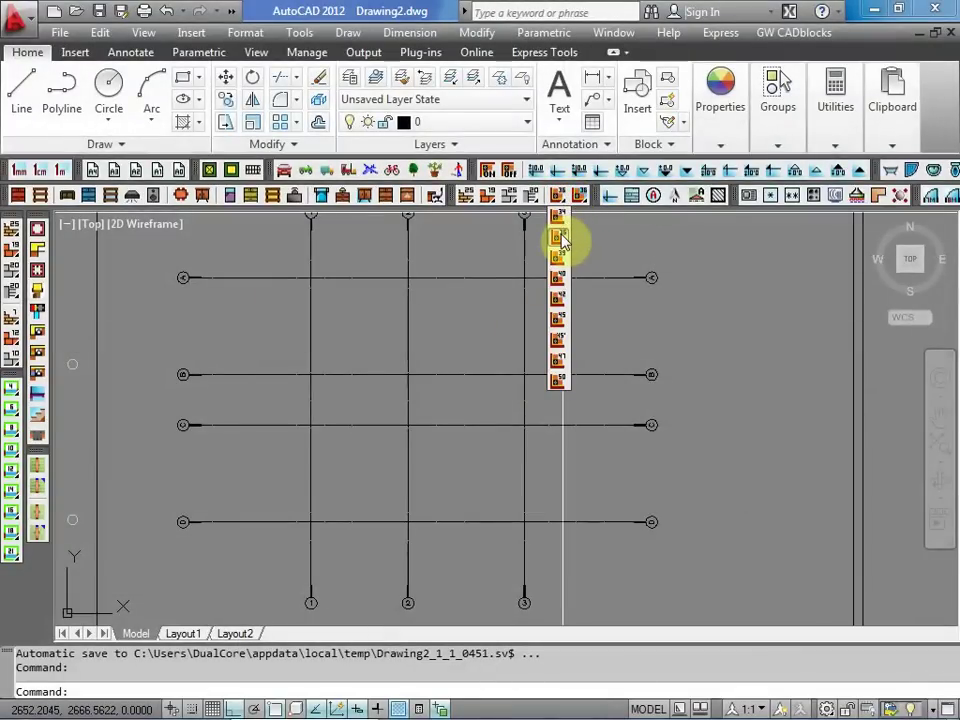
- Insert multilayer L-corner wall blocks of the 19+5+12=36 type at axis intersections A-1, A-3, D-1 and D-3, oriented to the building corners
click(558, 238)
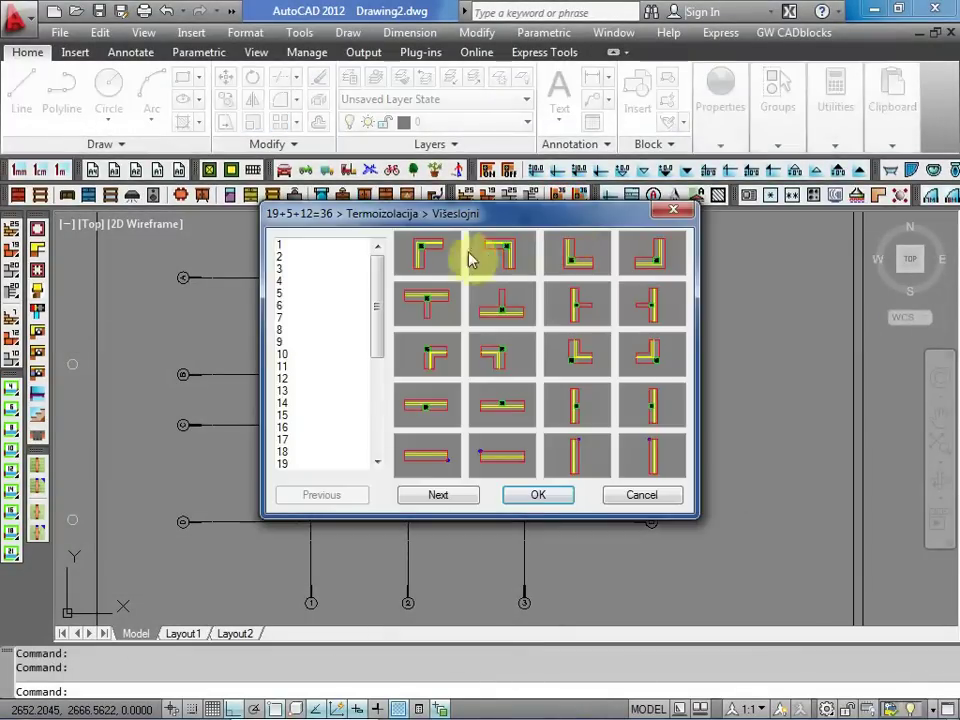
click(537, 495)
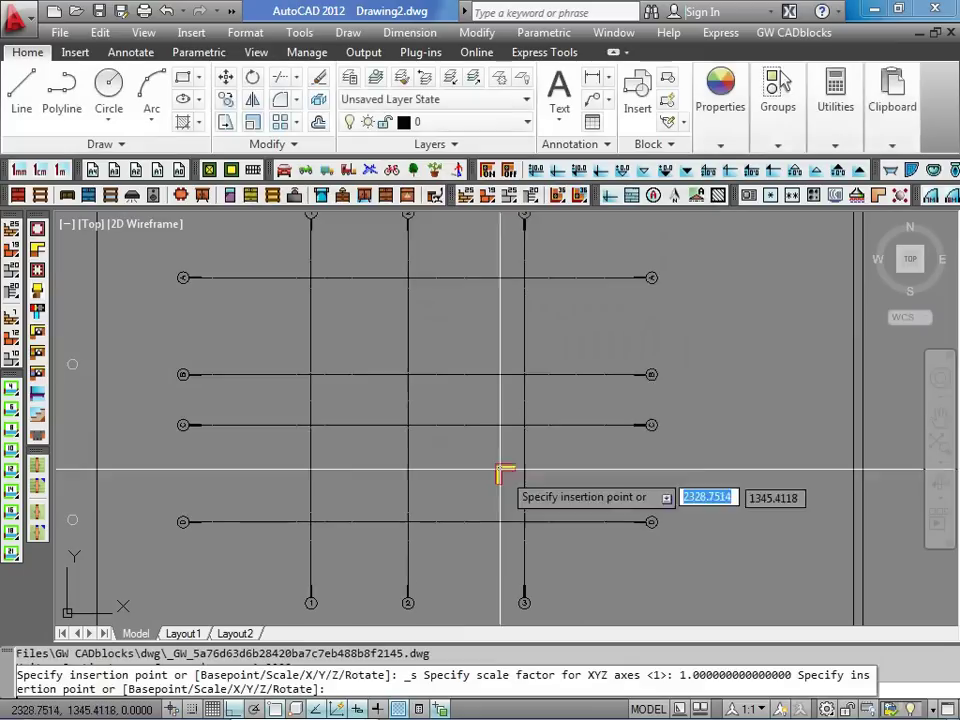
click(311, 279)
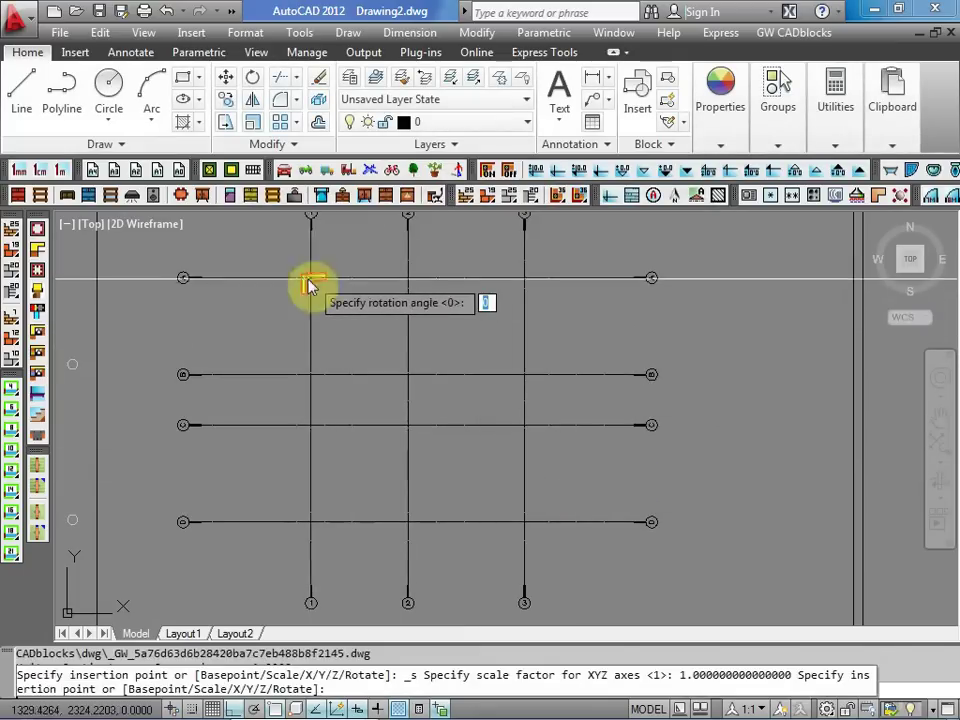
key(Return)
click(522, 279)
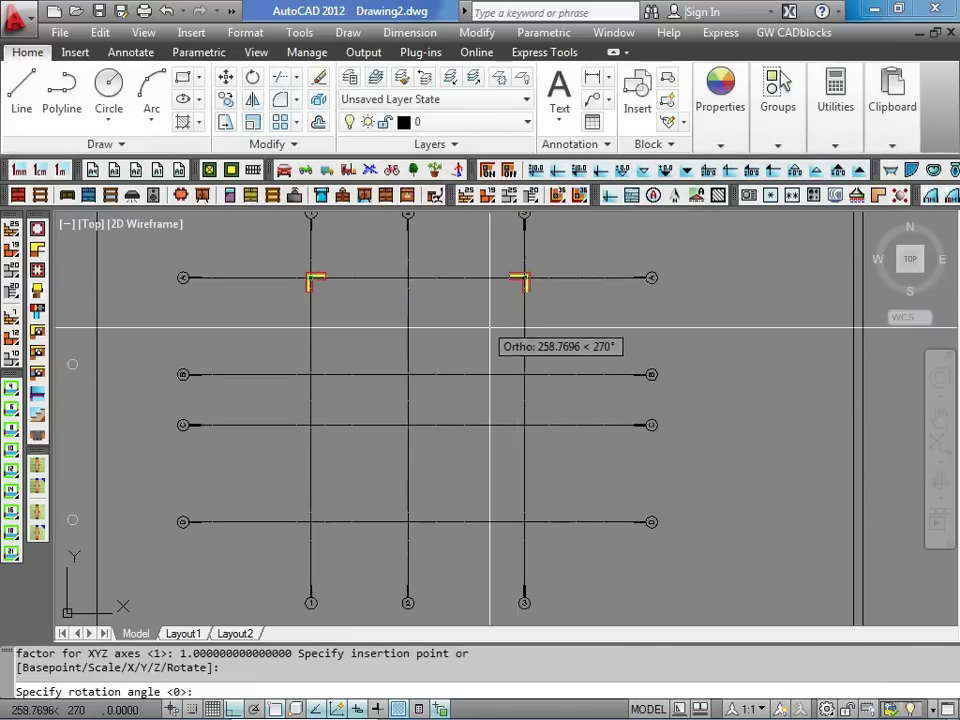
key(Return)
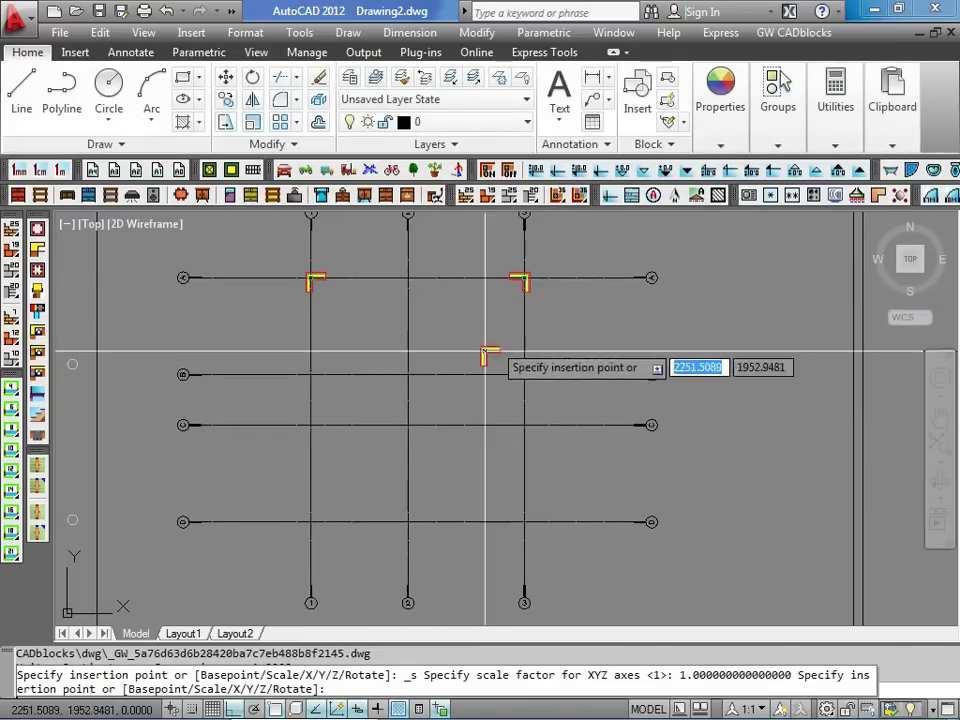
click(311, 521)
key(Return)
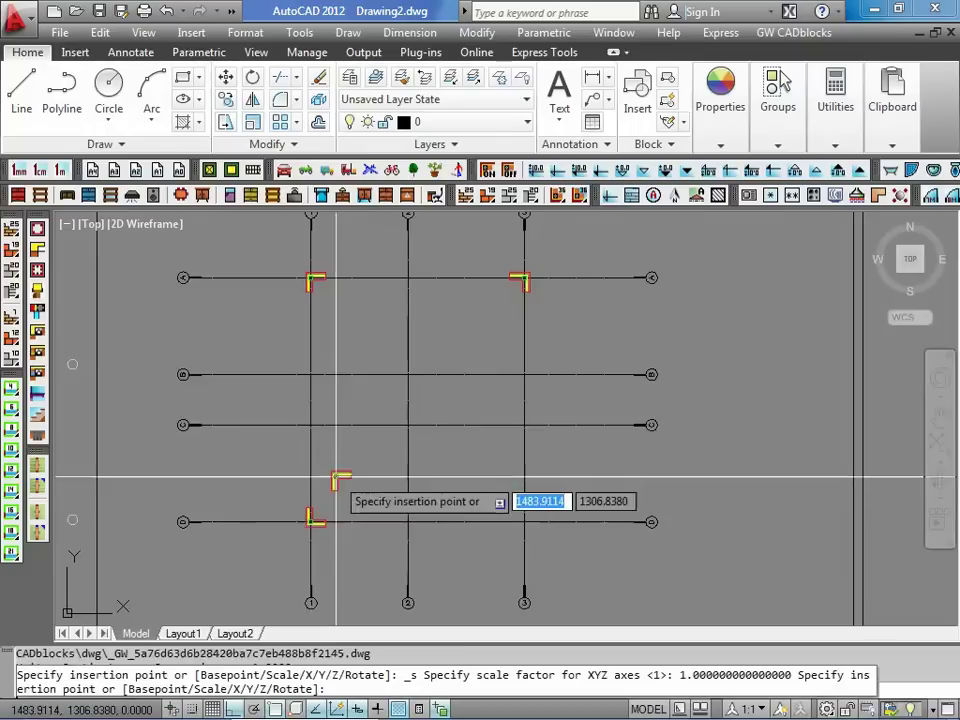
click(523, 521)
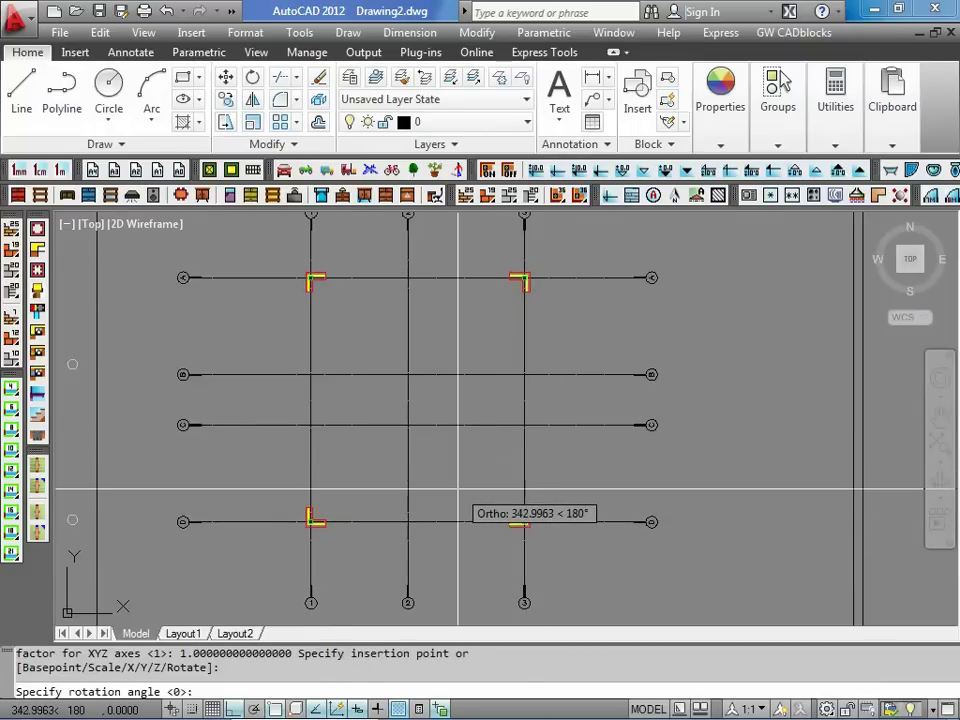
key(Return)
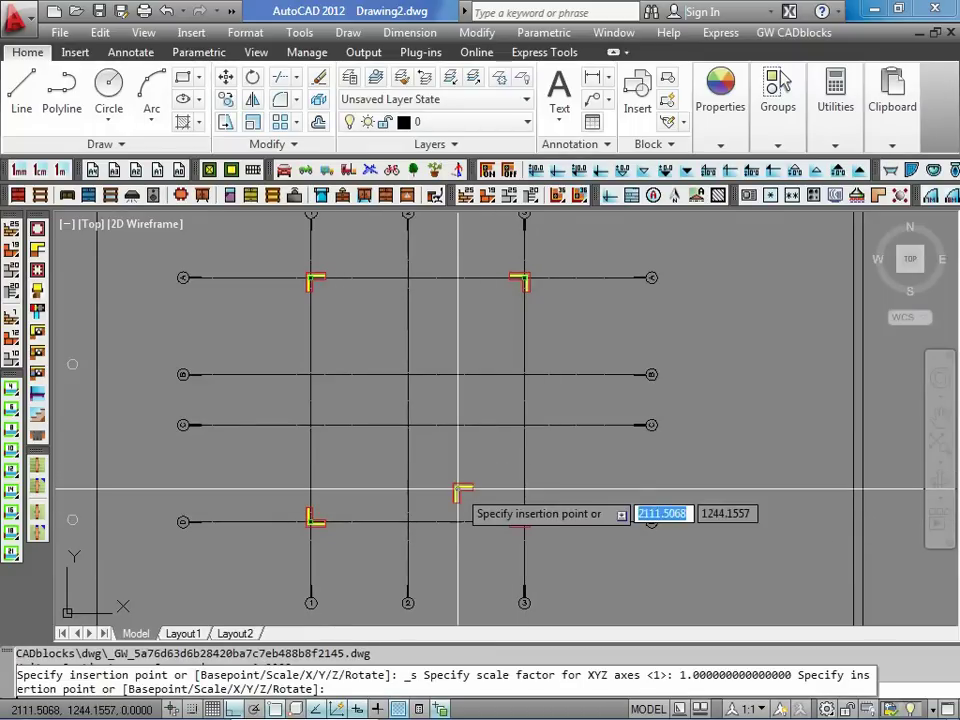
- Insert T-junction wall blocks of the 19+5+12=36 type at axis intersections A-2, B-1 and C-1
click(560, 222)
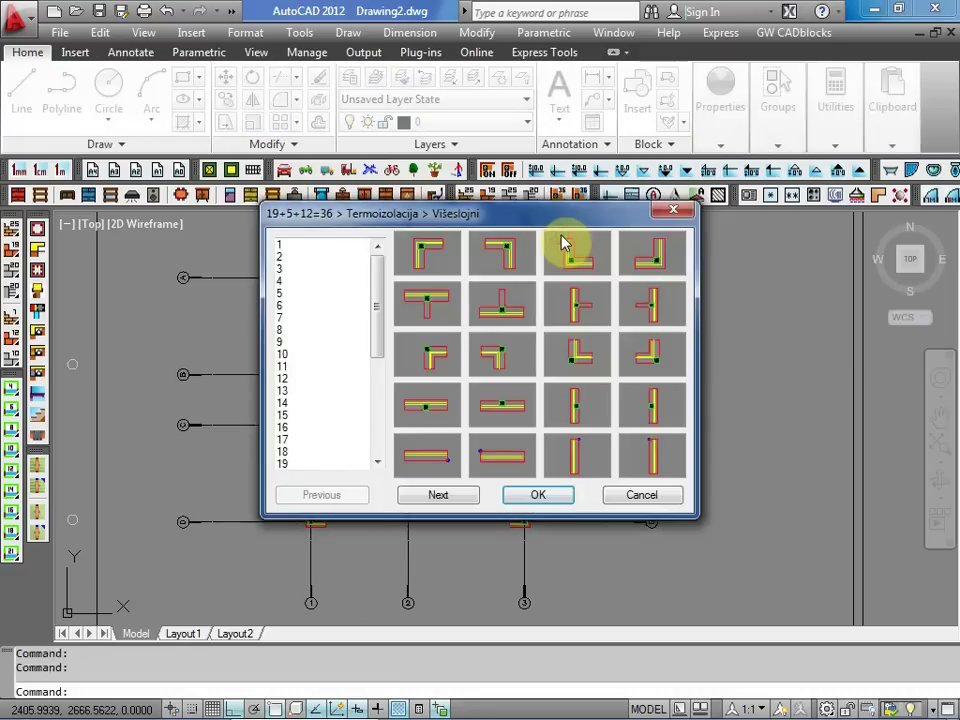
click(537, 497)
click(407, 278)
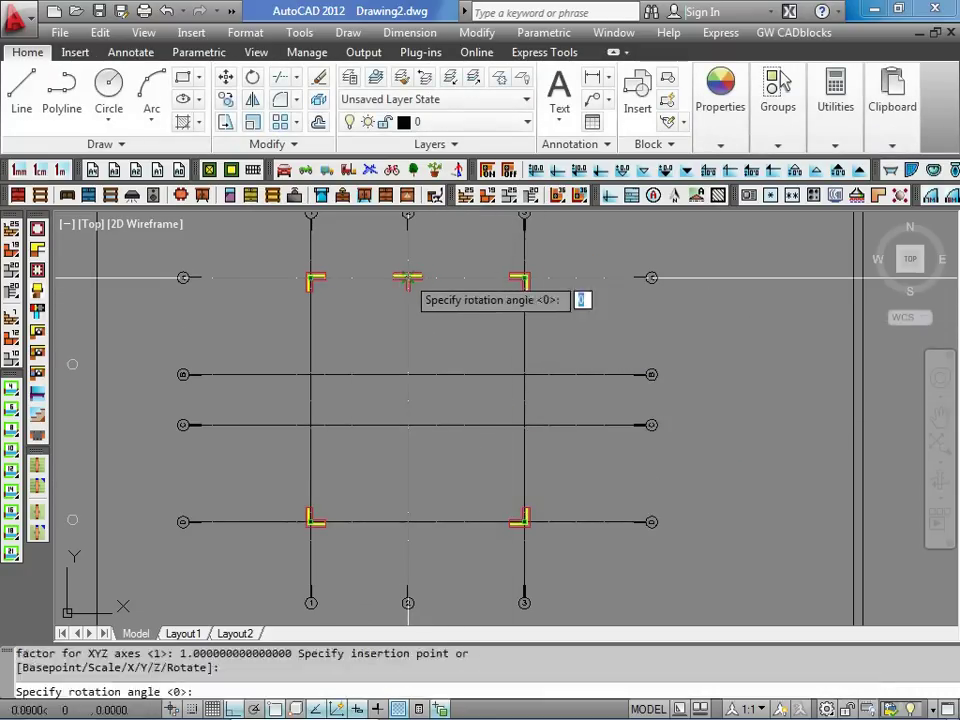
click(408, 278)
click(310, 374)
click(331, 336)
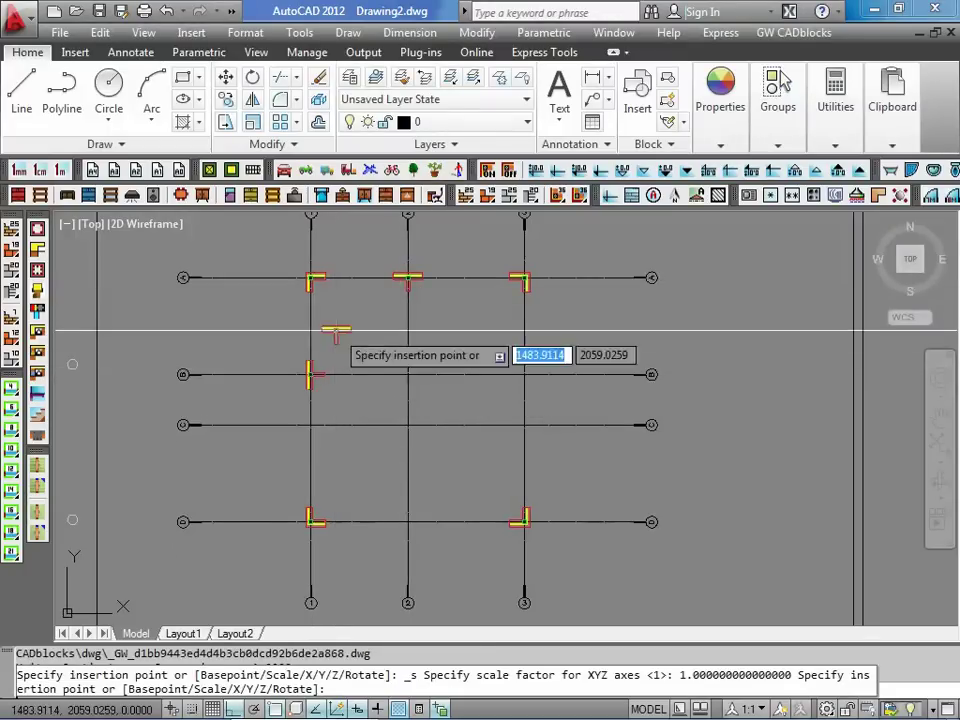
click(311, 424)
click(334, 404)
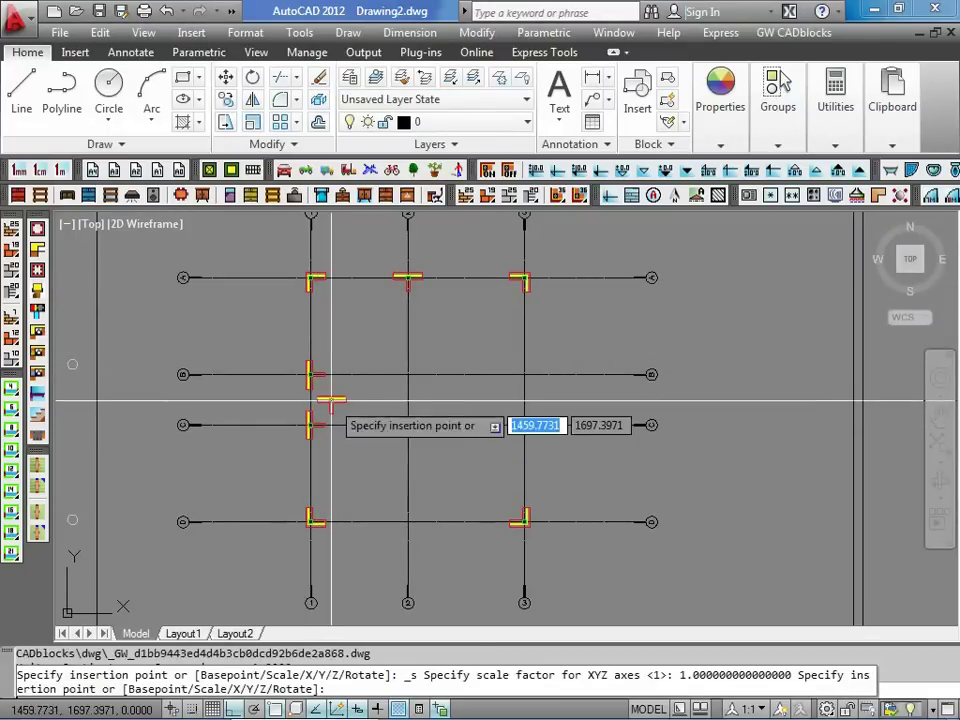
- Place further T-junction wall blocks at intersections B-3, C-3 and D-2, with their stems facing into the building
click(524, 374)
click(530, 404)
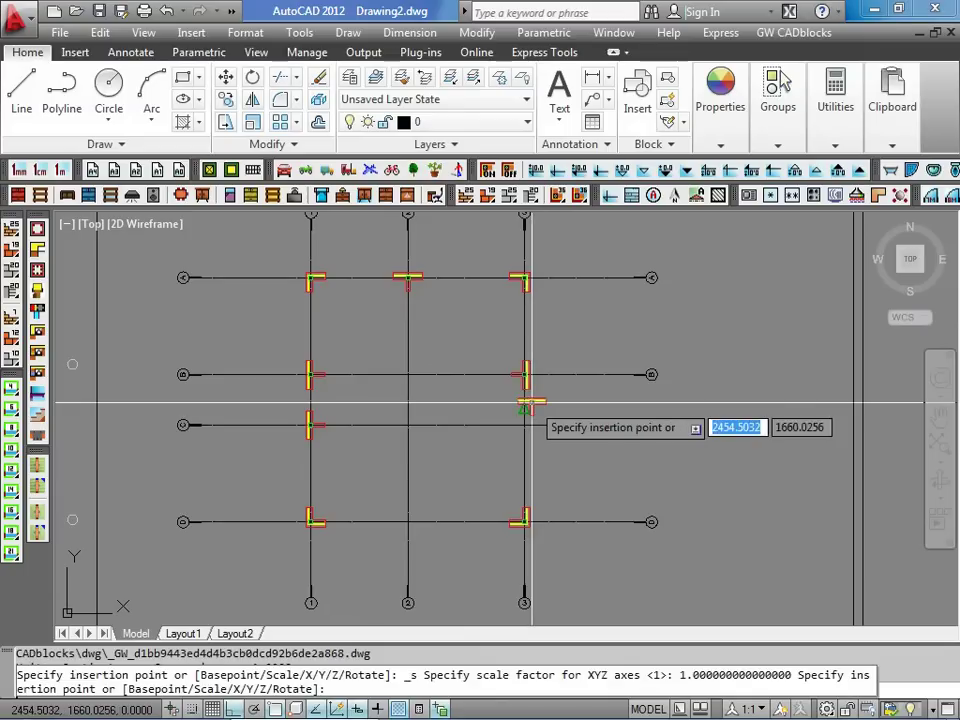
click(524, 424)
click(533, 478)
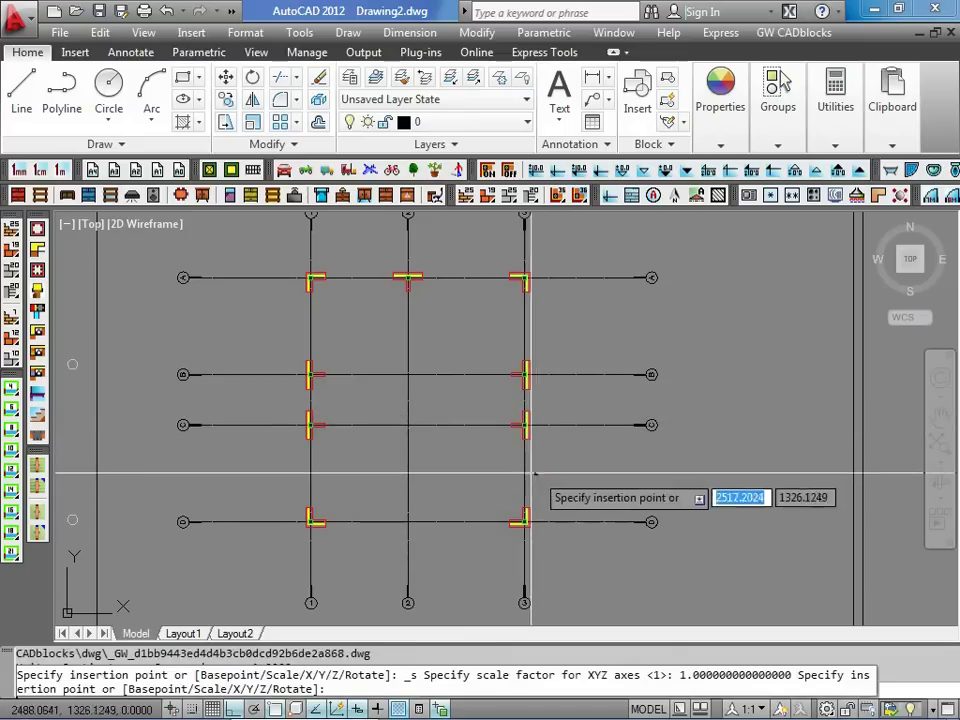
click(408, 521)
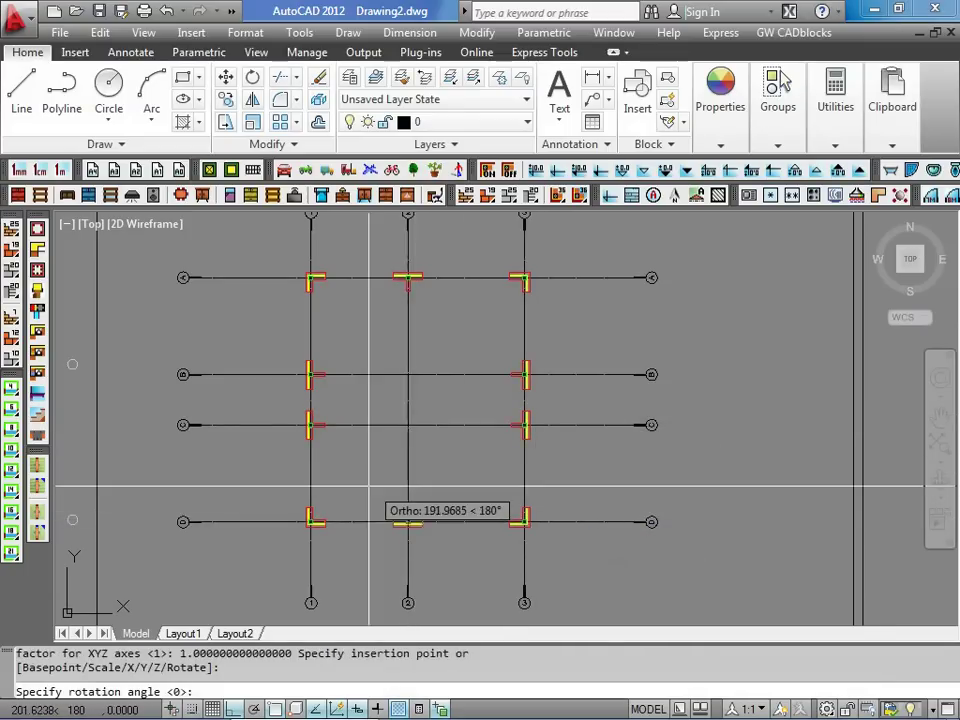
click(360, 475)
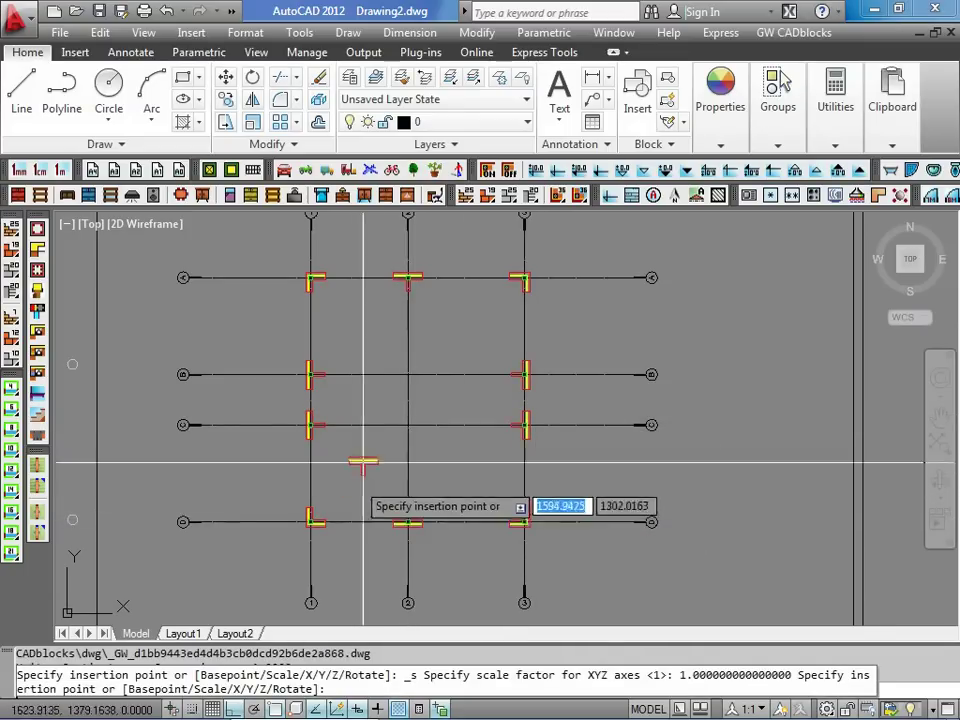
- Explode all ten inserted corner and T-junction wall blocks
click(319, 99)
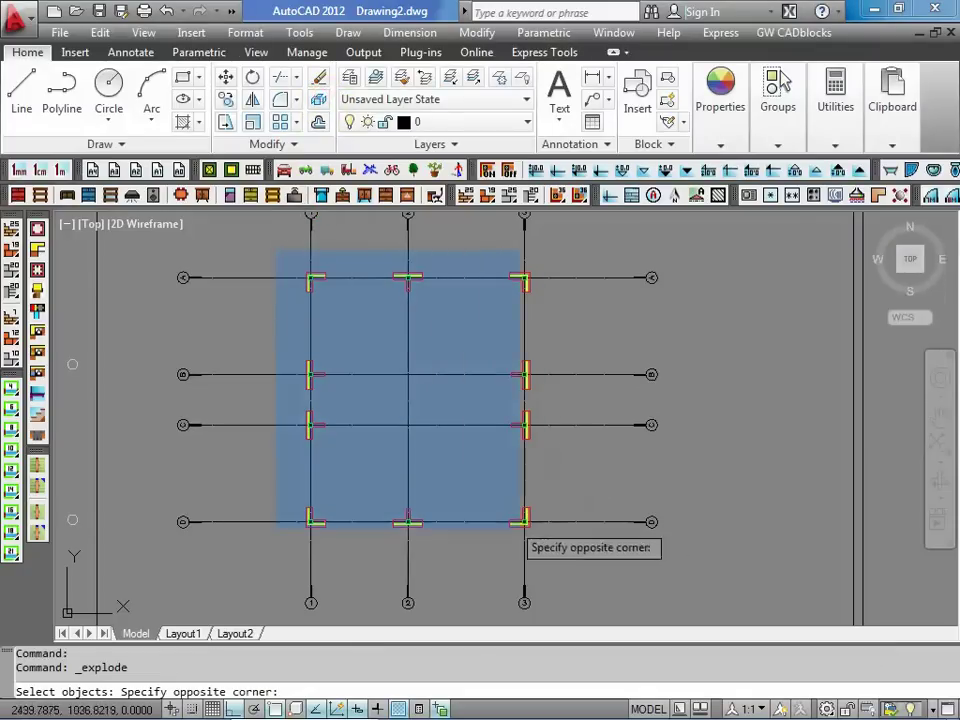
click(564, 549)
key(Return)
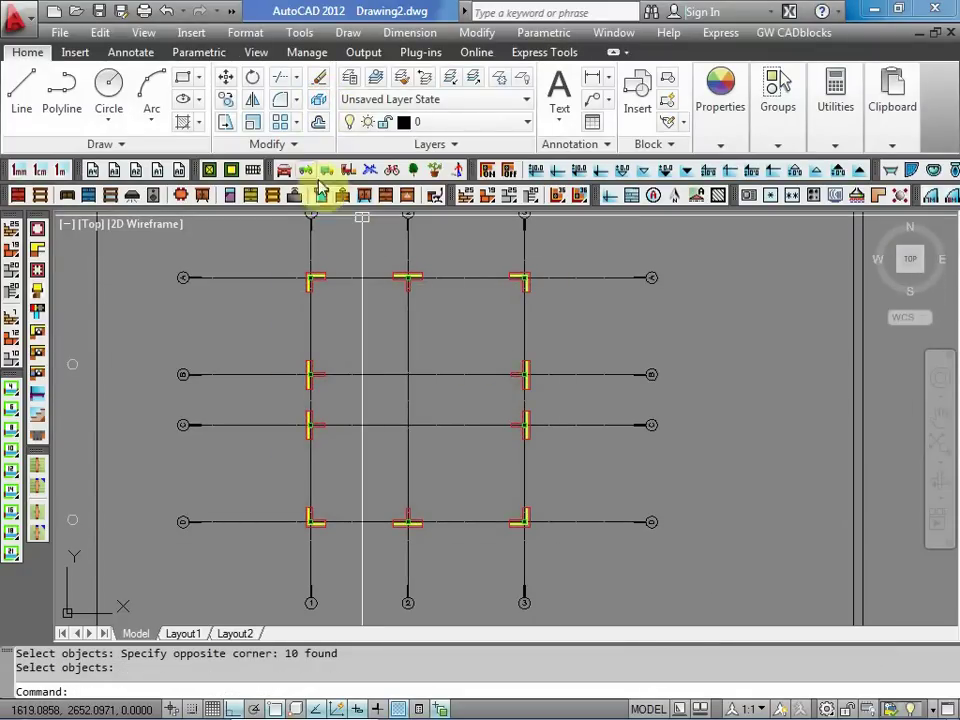
- Stretch the vertical leg of the A-1 corner wall along axis 1 until it meets the B-1 junction
click(226, 123)
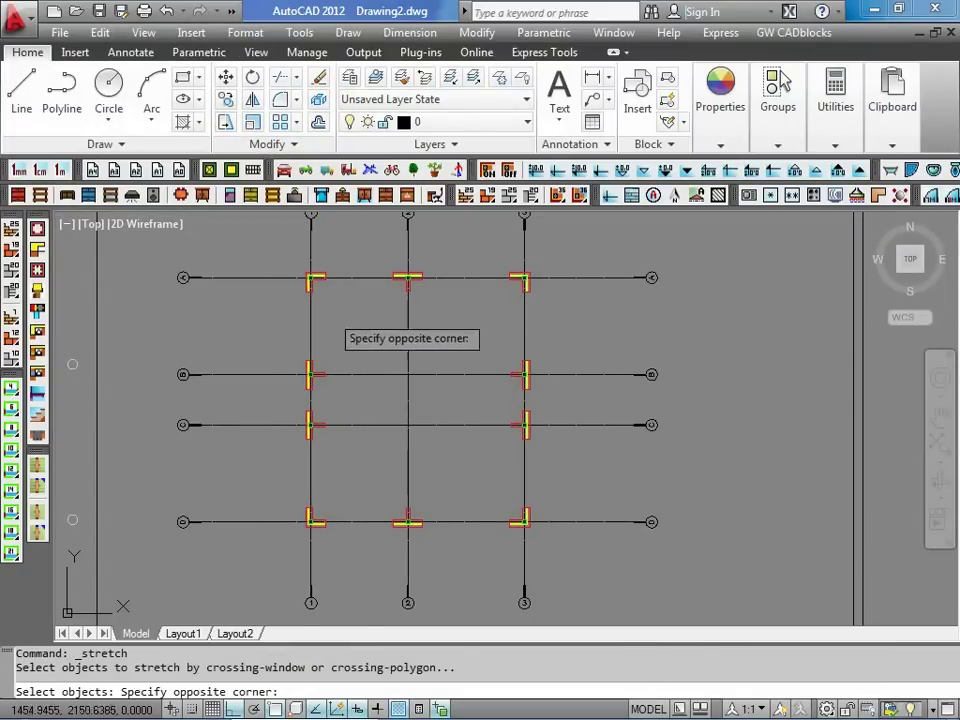
click(280, 302)
key(Return)
click(314, 286)
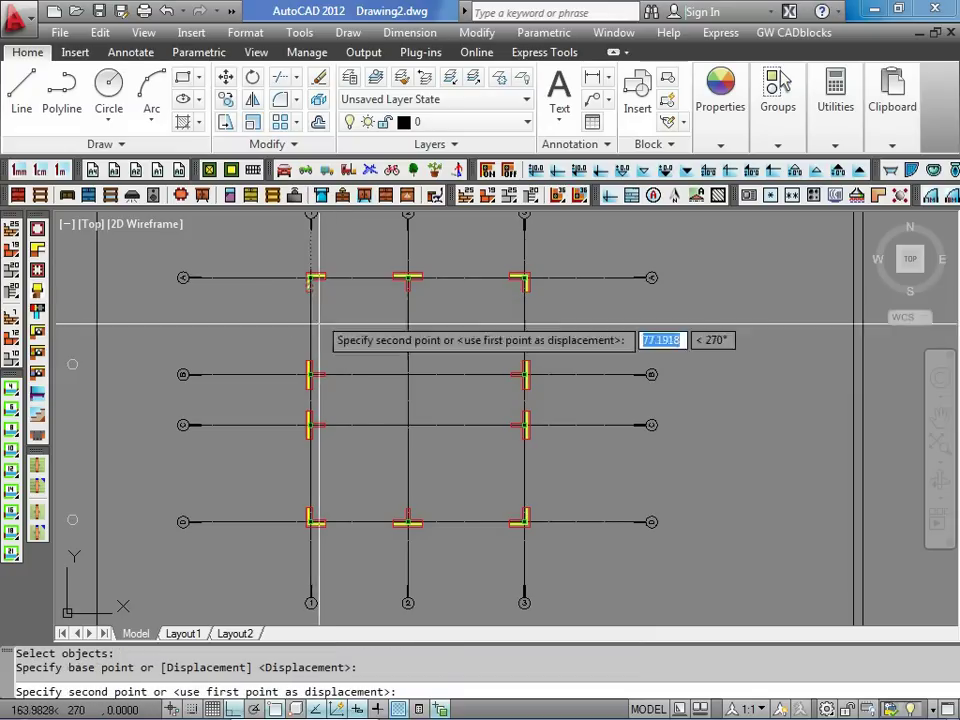
click(314, 373)
- Stretch the free end of the C-1 junction wall along axis 1 to meet the D-1 corner wall
key(Return)
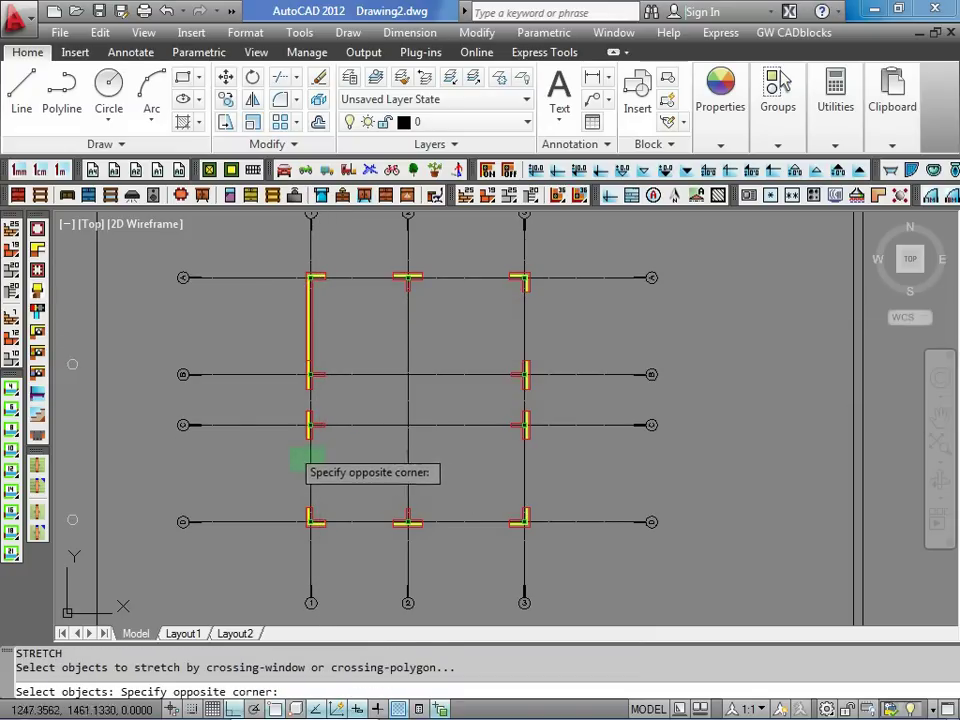
click(272, 435)
key(Return)
click(311, 438)
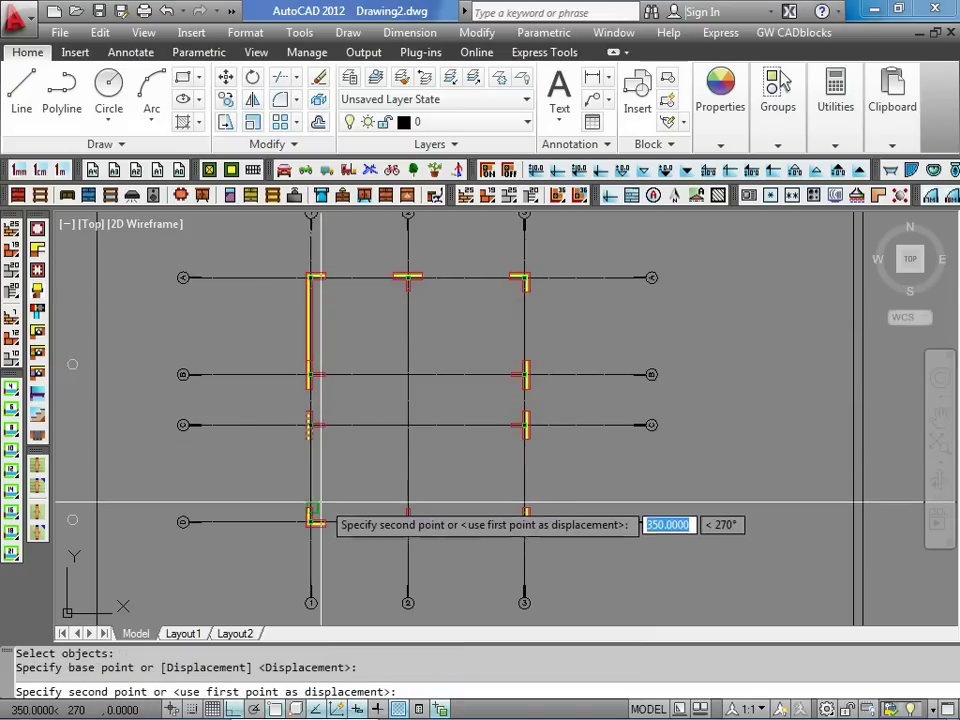
click(320, 502)
- Stretch the vertical leg of the D-3 corner wall along axis 3 to the endpoint of the C-3 junction wall
key(Return)
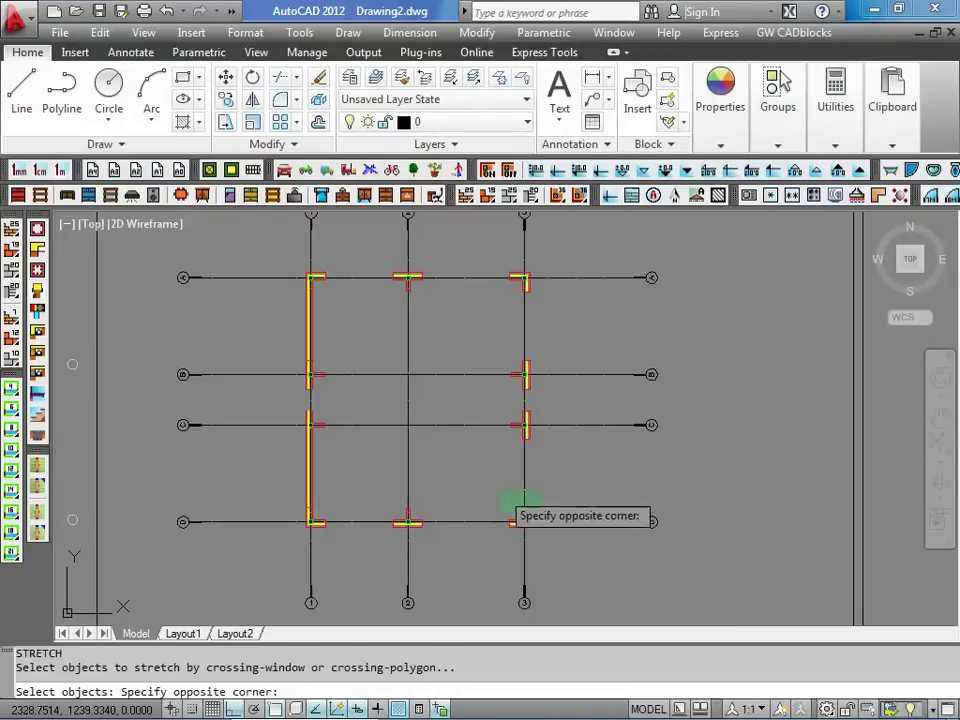
click(513, 510)
key(Return)
click(524, 514)
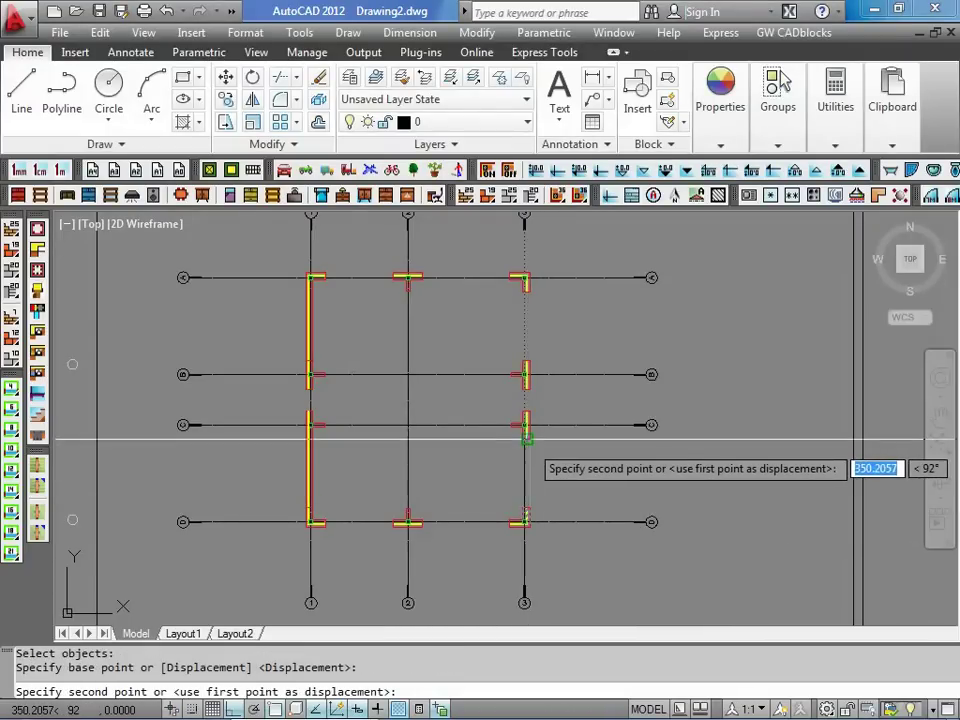
scroll(515, 378, up, 5)
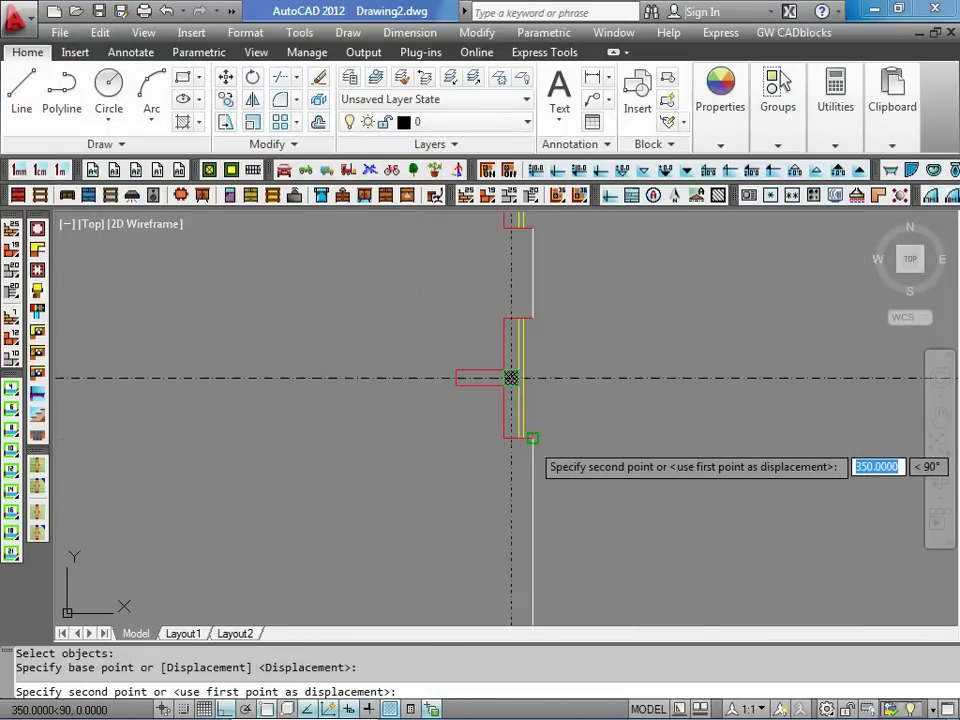
click(529, 442)
- Stretch the free end of the B-3 junction wall along axis 3 to meet the A-3 corner wall
scroll(535, 435, down, 5)
key(Return)
scroll(545, 367, up, 2)
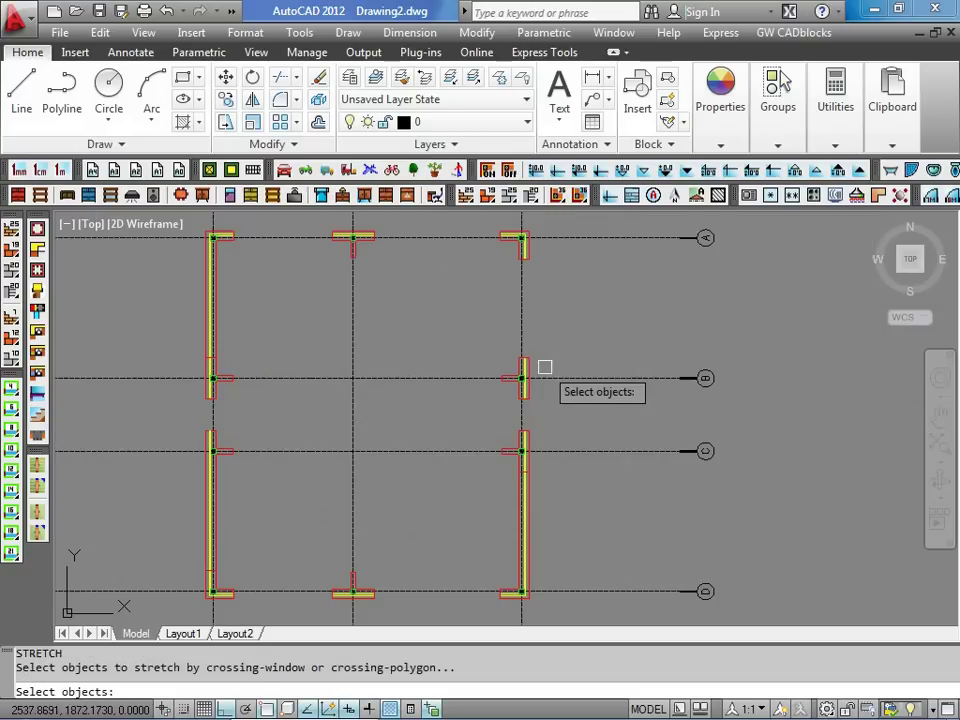
click(516, 358)
key(Return)
click(524, 356)
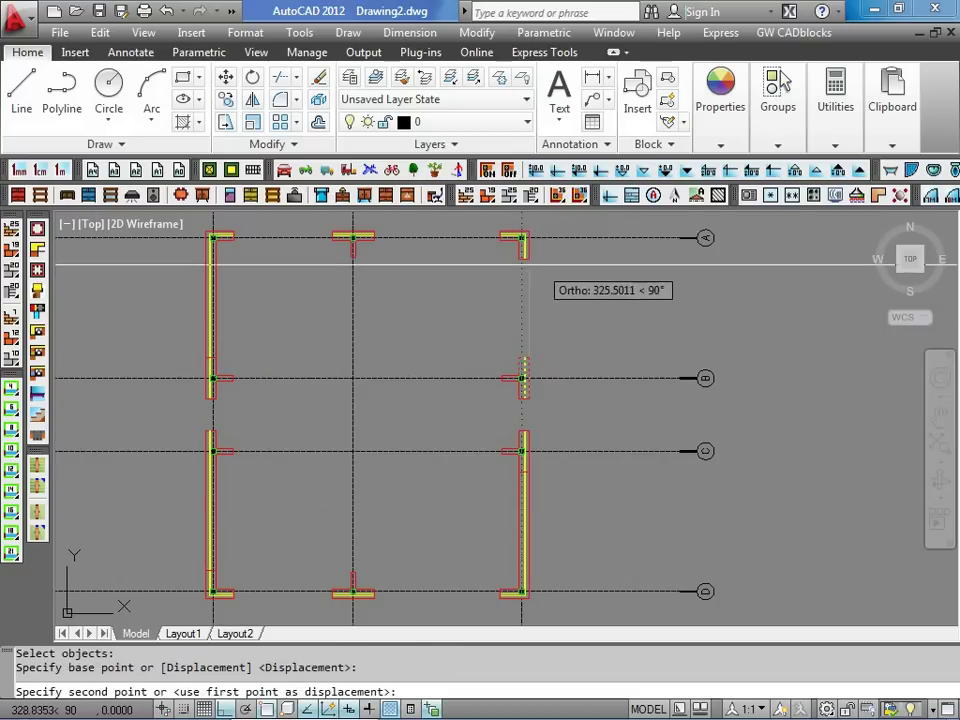
click(523, 260)
- Erase the leftover joint lines across the axis 3 and axis 1 walls between axes A and B
middle_drag(549, 272, 549, 298)
click(494, 277)
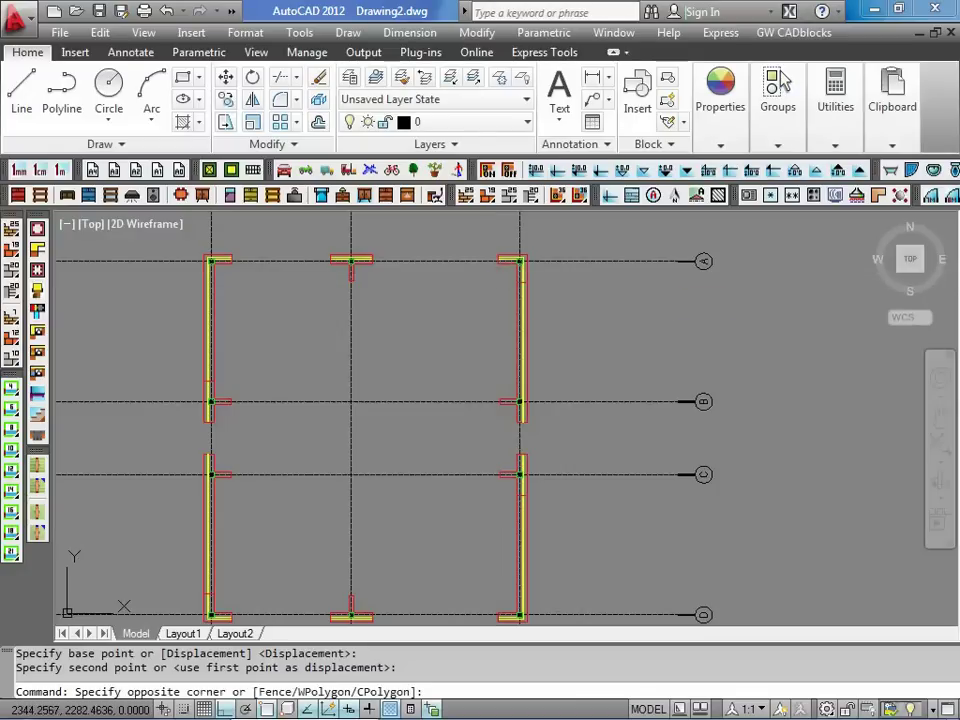
click(576, 306)
key(Delete)
click(160, 352)
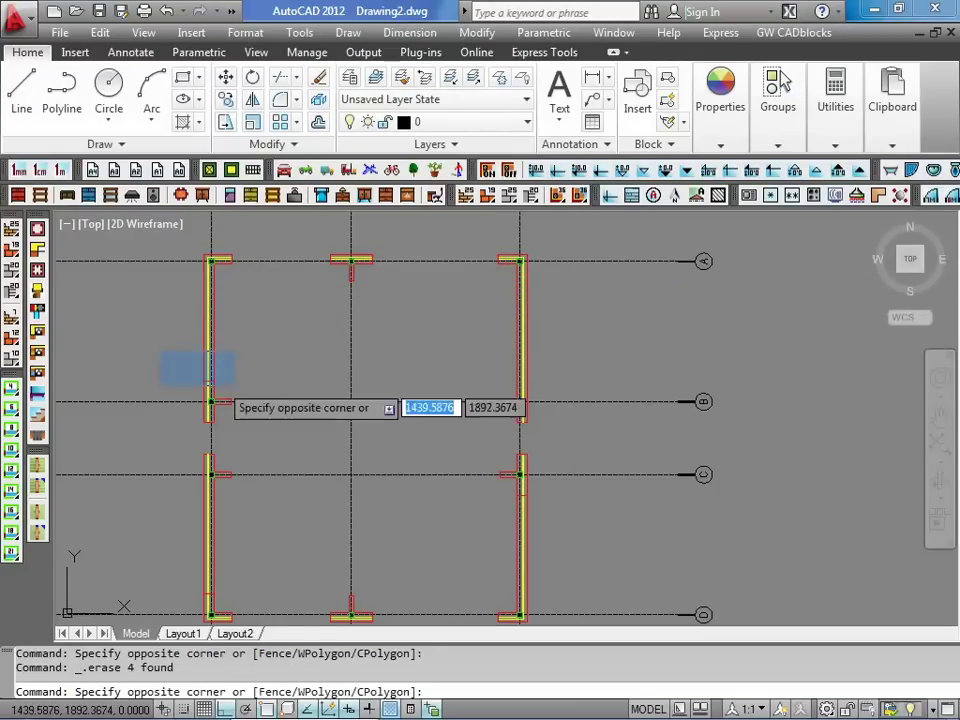
click(236, 385)
key(Delete)
- Erase the leftover joint lines across the axis 1 and axis 3 walls between axes C and D
middle_drag(343, 395, 392, 307)
click(210, 467)
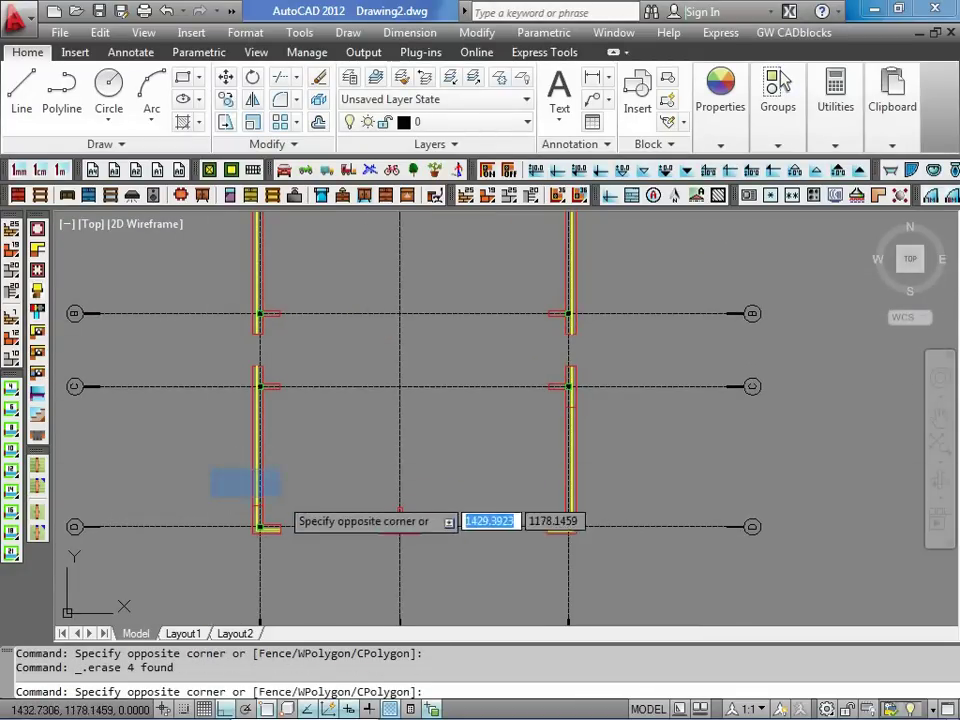
click(282, 500)
key(Delete)
click(532, 401)
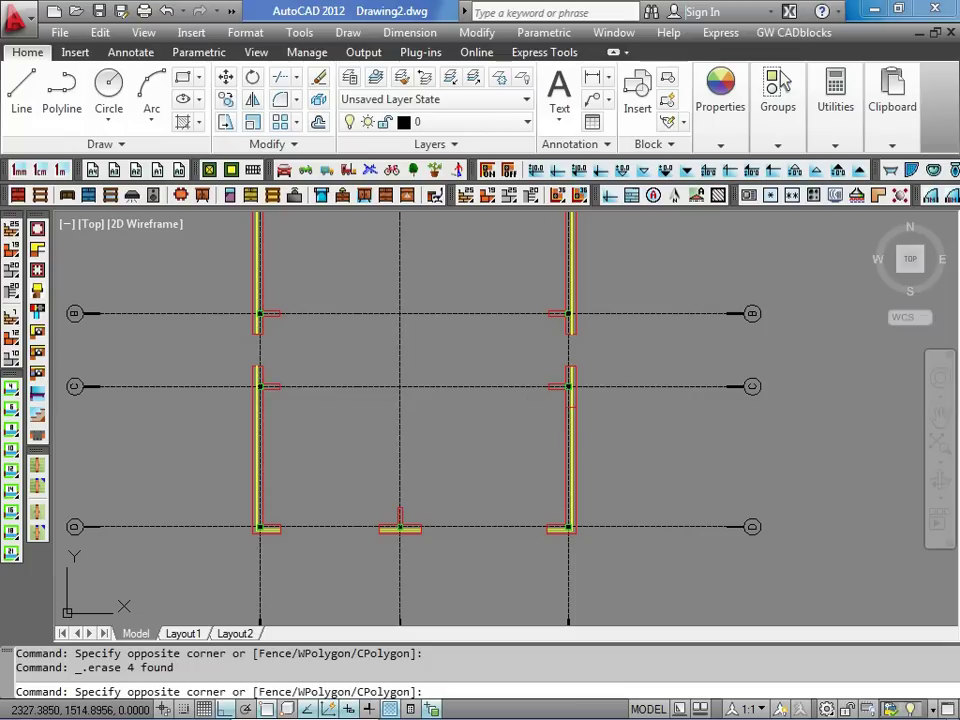
click(613, 433)
key(Delete)
- Insert a 16 M plan window for a 36 cm wall at the free axis A end of the A-3 corner wall, at 0° rotation
middle_drag(551, 315, 513, 432)
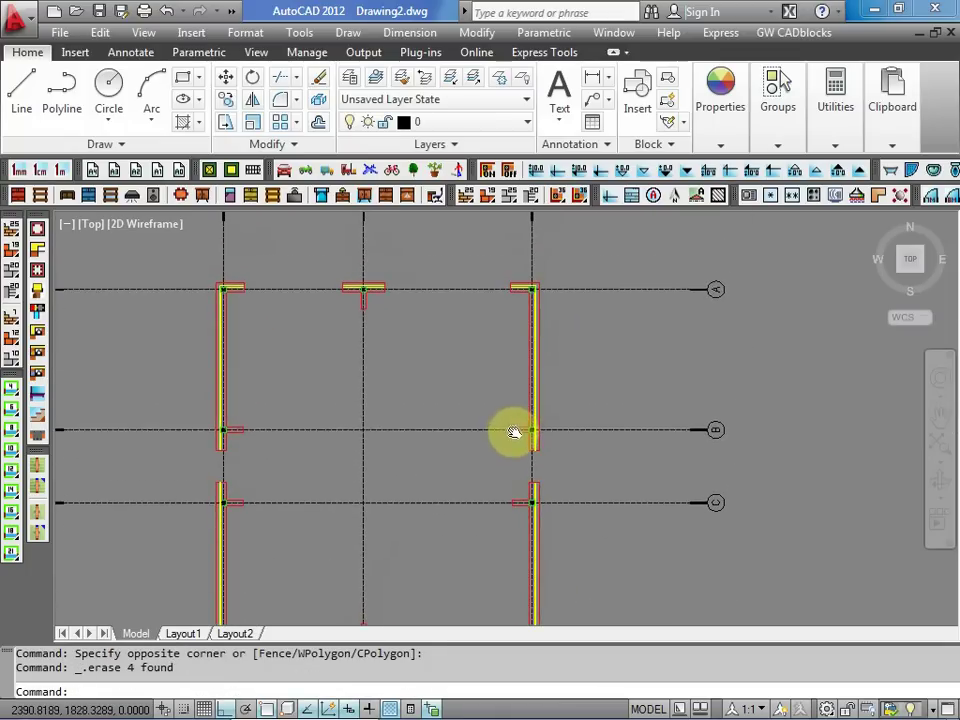
scroll(497, 291, up, 2)
middle_drag(506, 304, 559, 347)
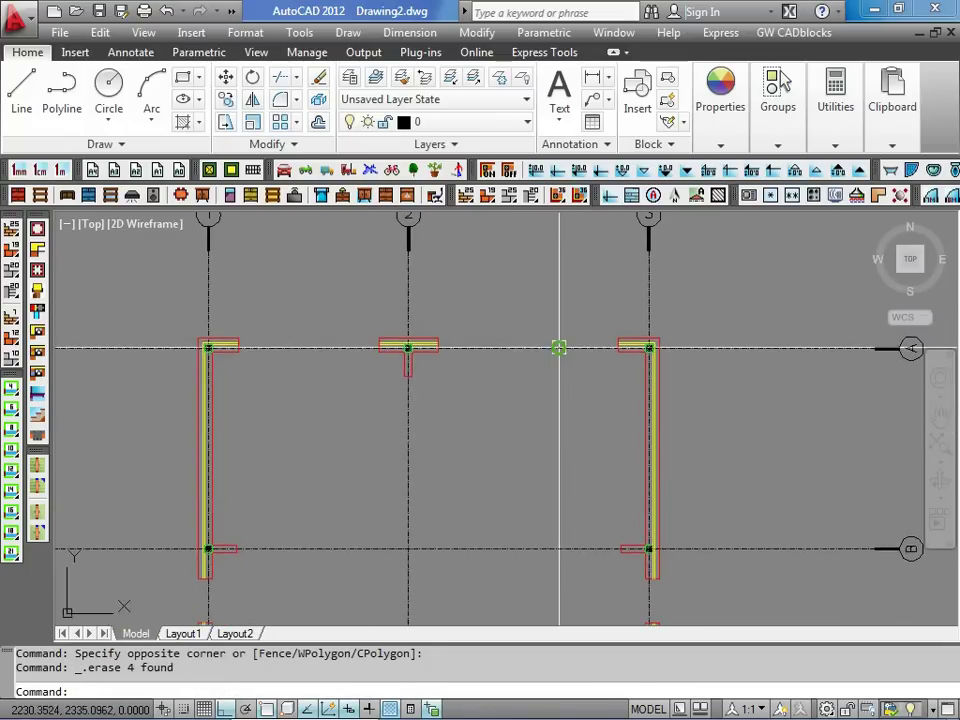
scroll(559, 347, up, 2)
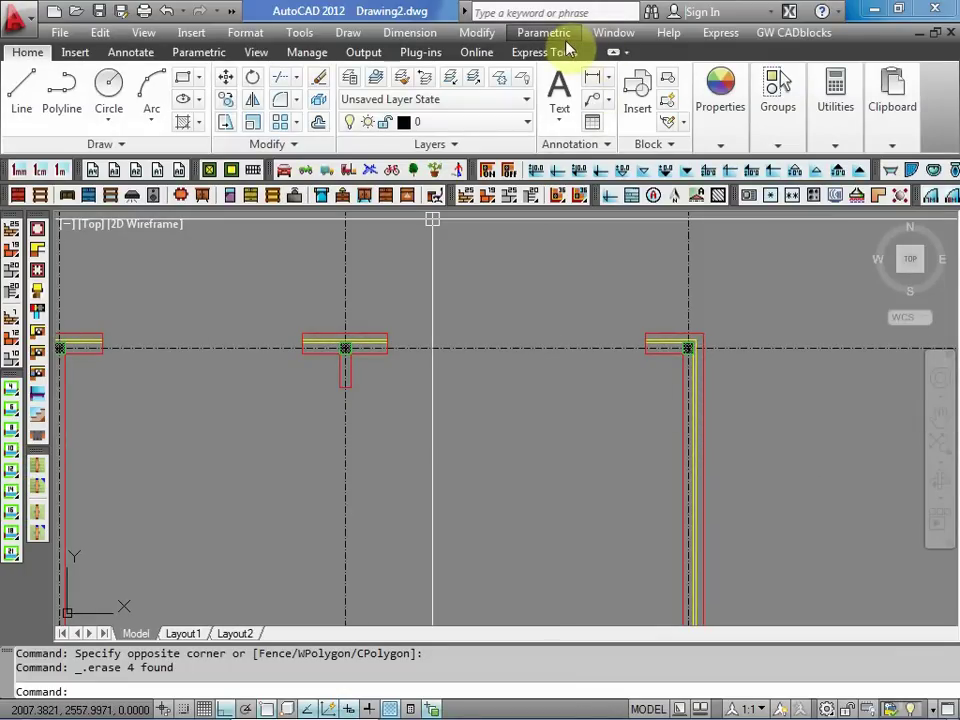
click(768, 38)
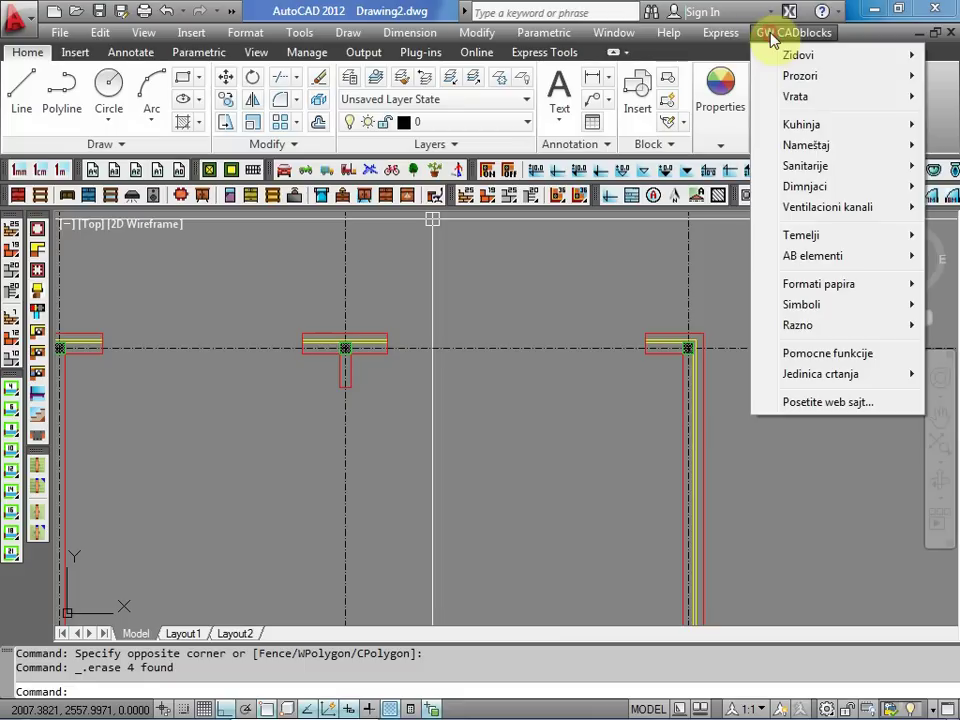
click(800, 78)
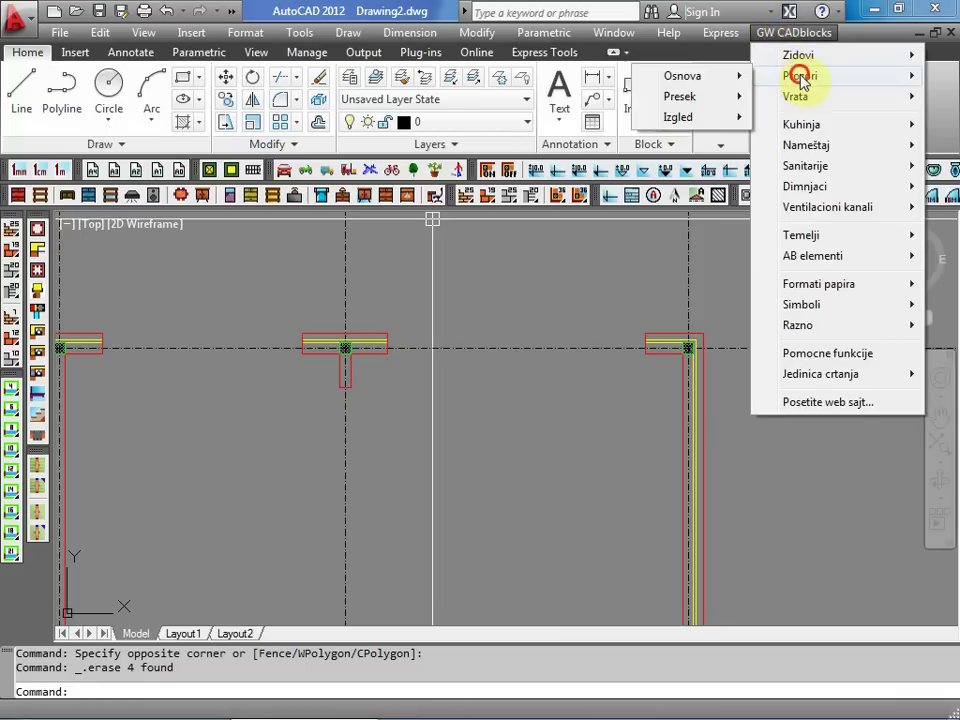
click(713, 80)
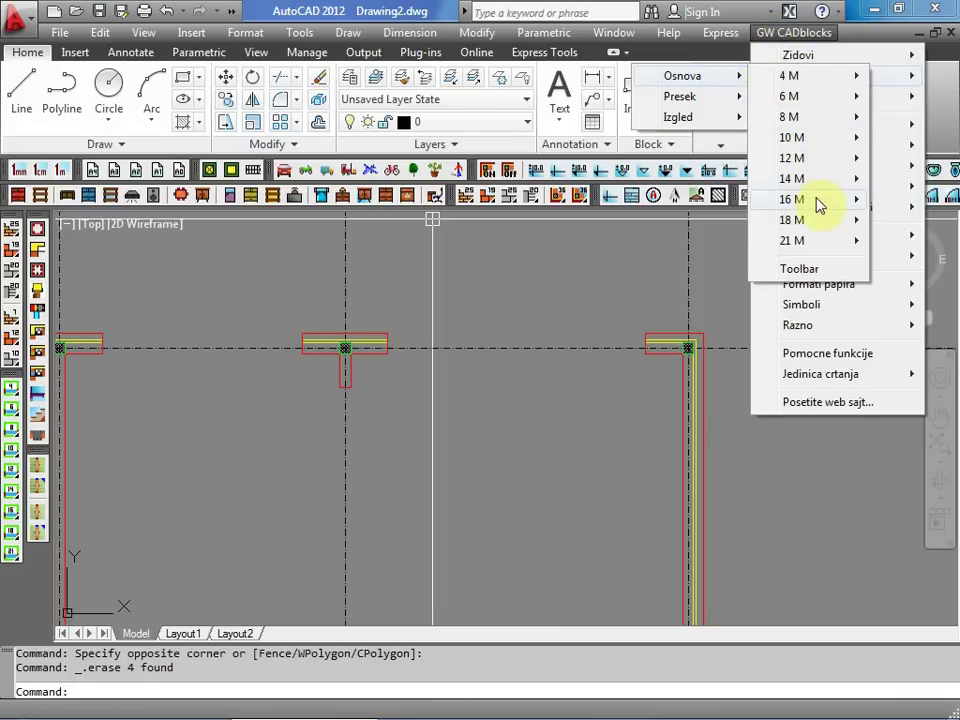
mouse_move(818, 205)
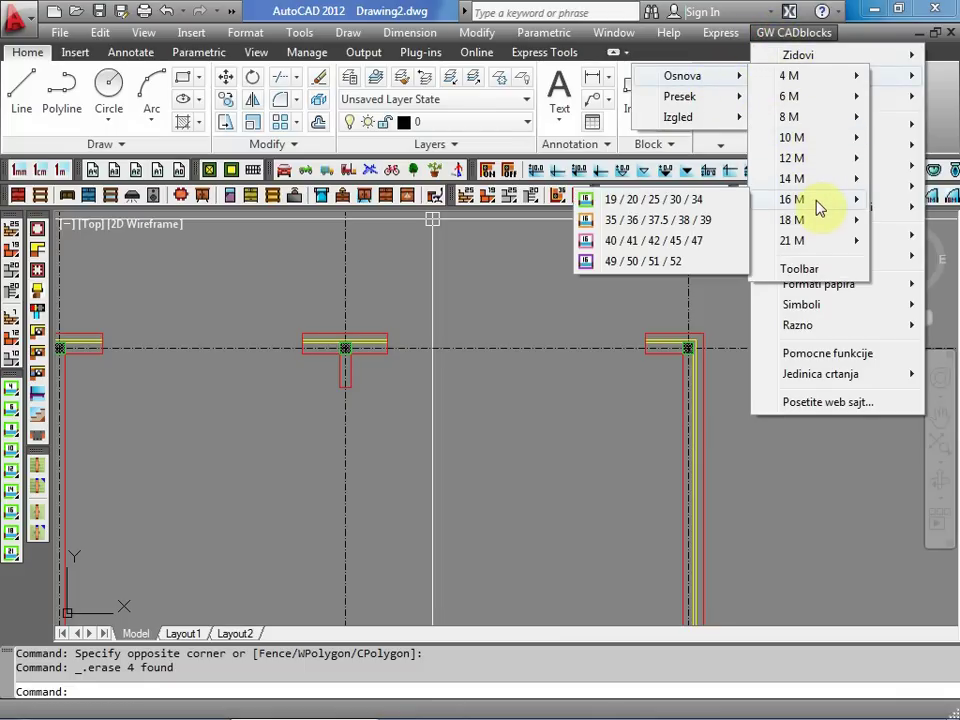
click(637, 229)
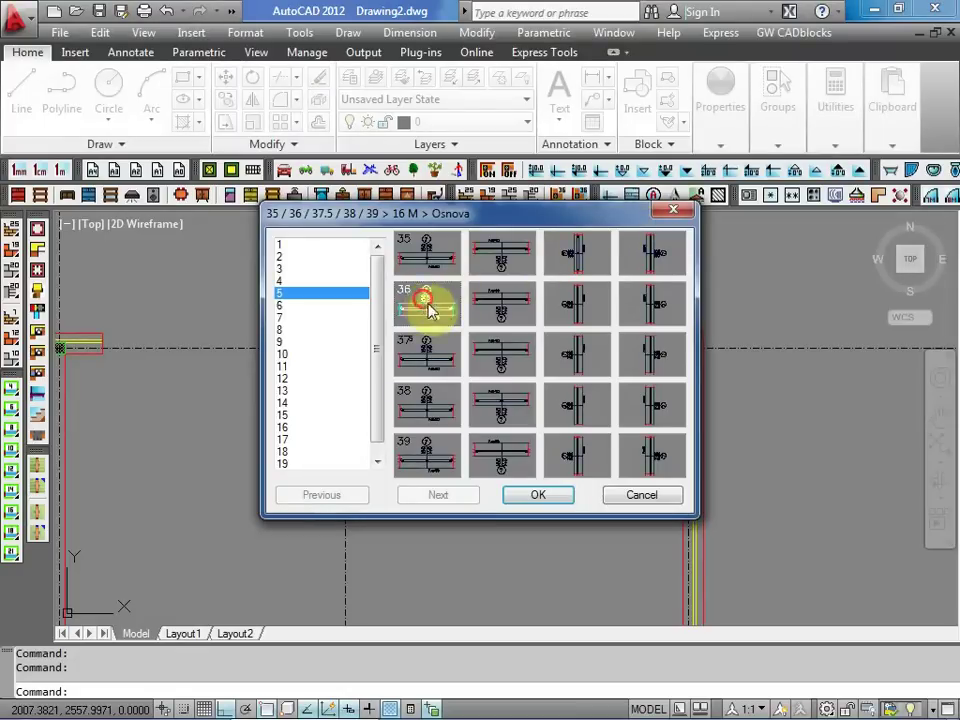
click(542, 496)
click(611, 348)
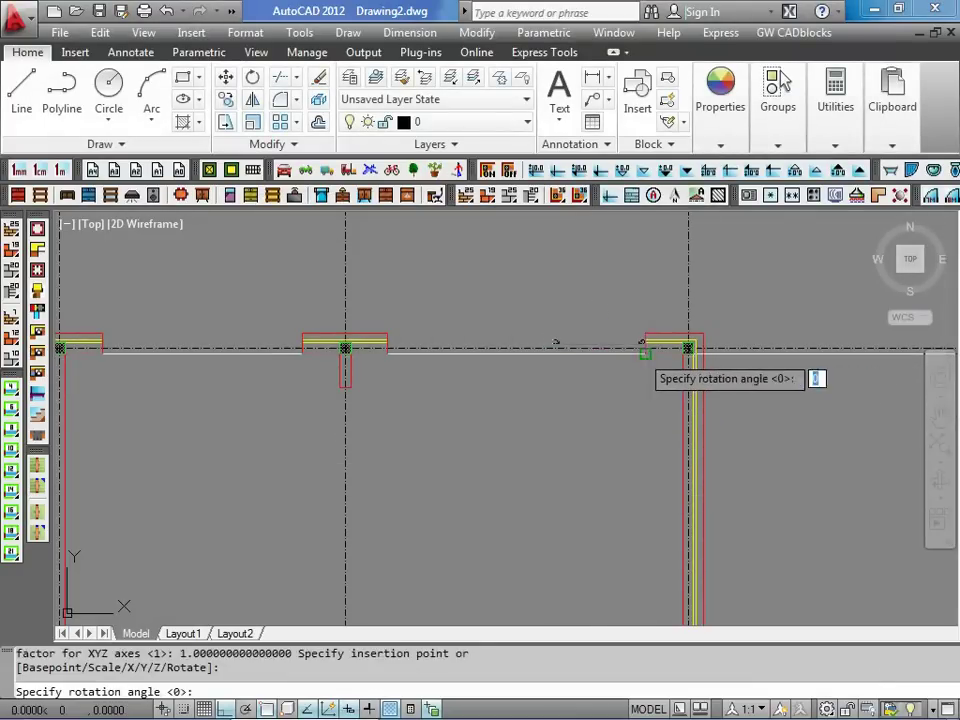
key(Return)
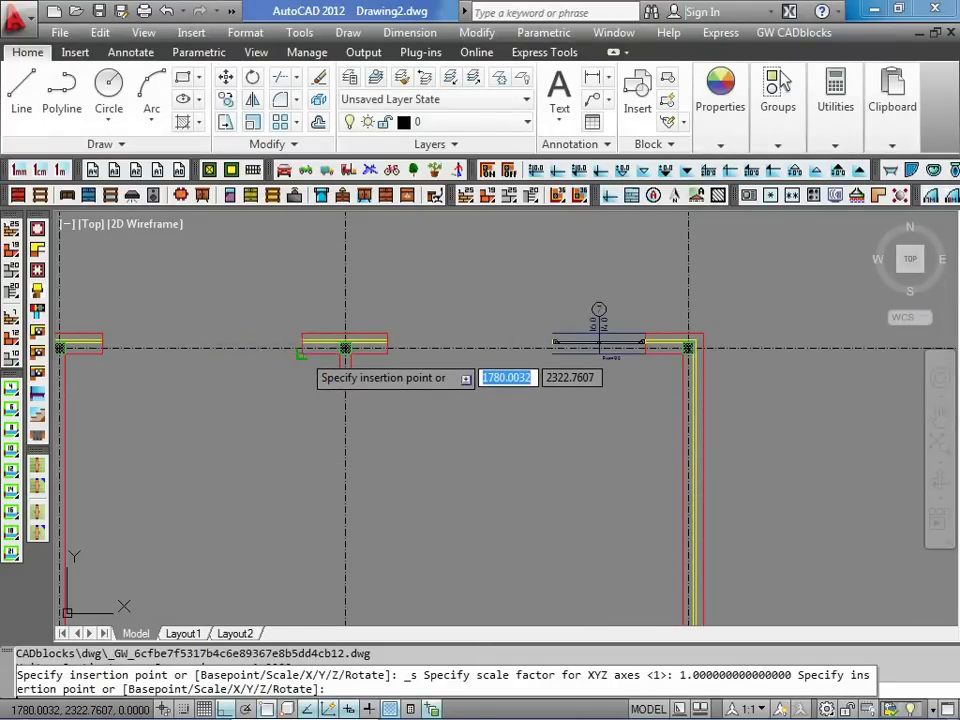
- Place a second 16 M window at the A-2 junction wall's end facing axis 1, at 0° rotation, and finish inserting
click(302, 354)
key(Return)
key(Escape)
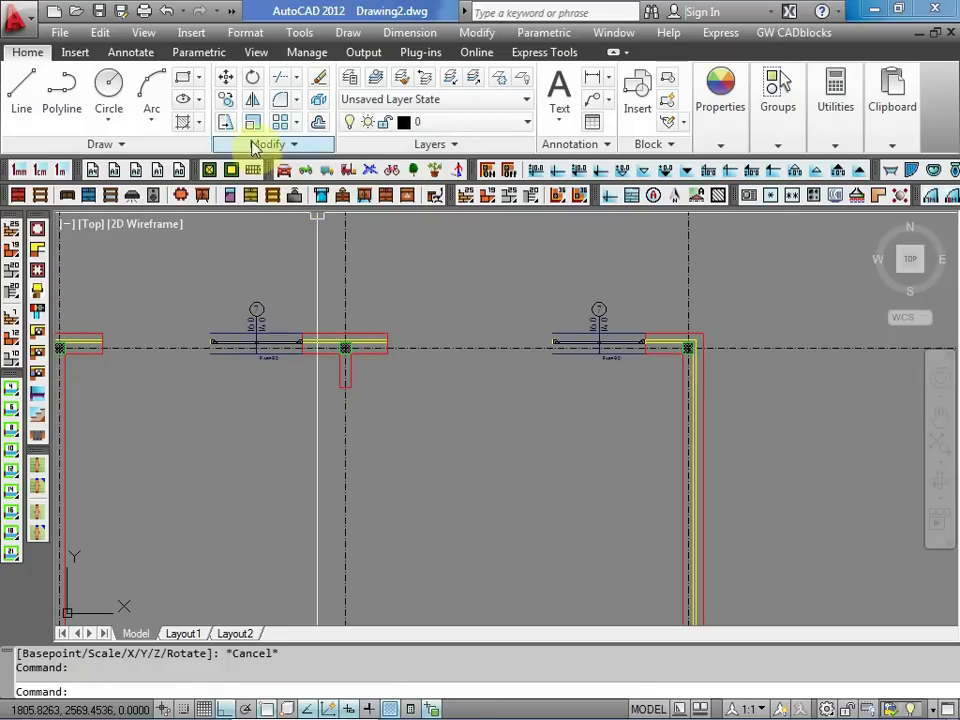
- Stretch the A-1 corner wall's free end along axis A to the near edge of the window between axes 1 and 2
click(225, 122)
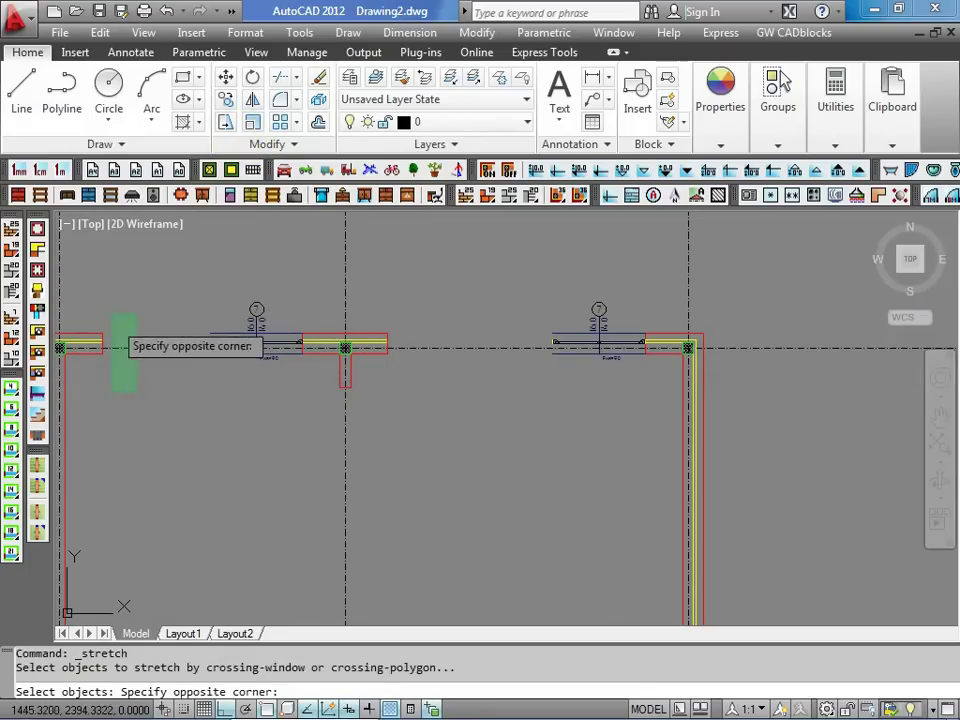
click(112, 316)
key(Return)
click(102, 350)
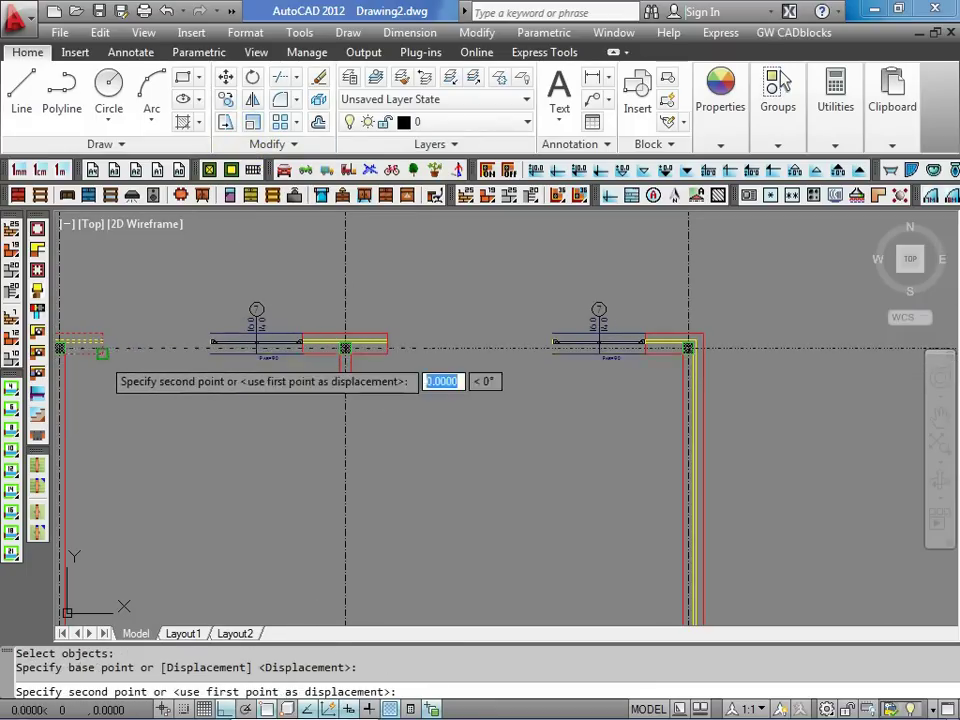
click(212, 347)
- Stretch the A-2 junction wall along axis A to the near edge of the window between axes 2 and 3
key(Return)
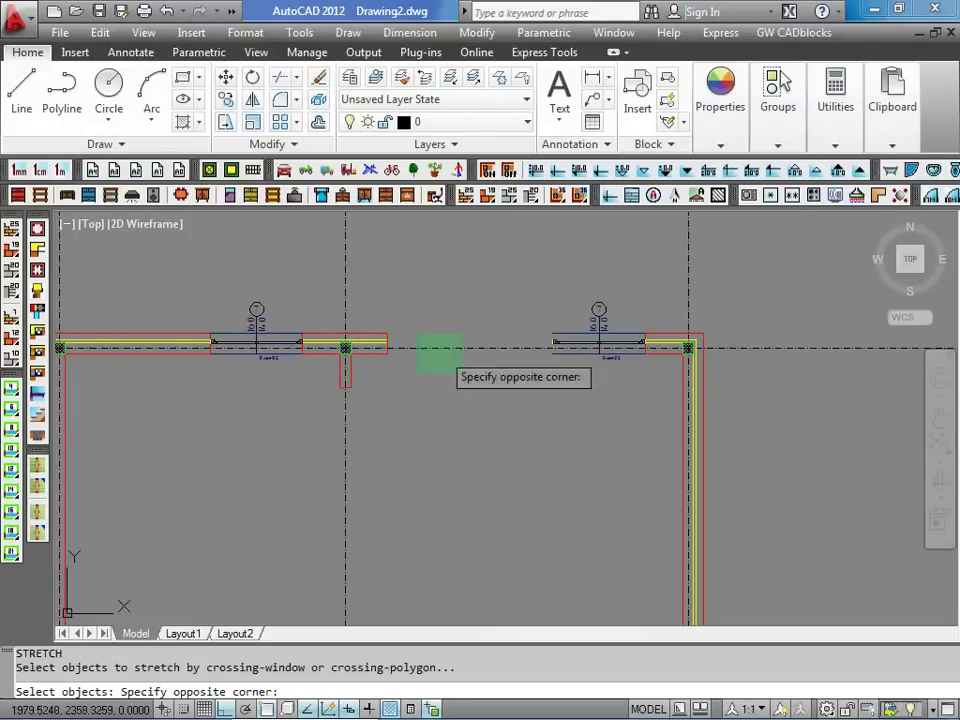
click(417, 336)
key(Return)
click(388, 350)
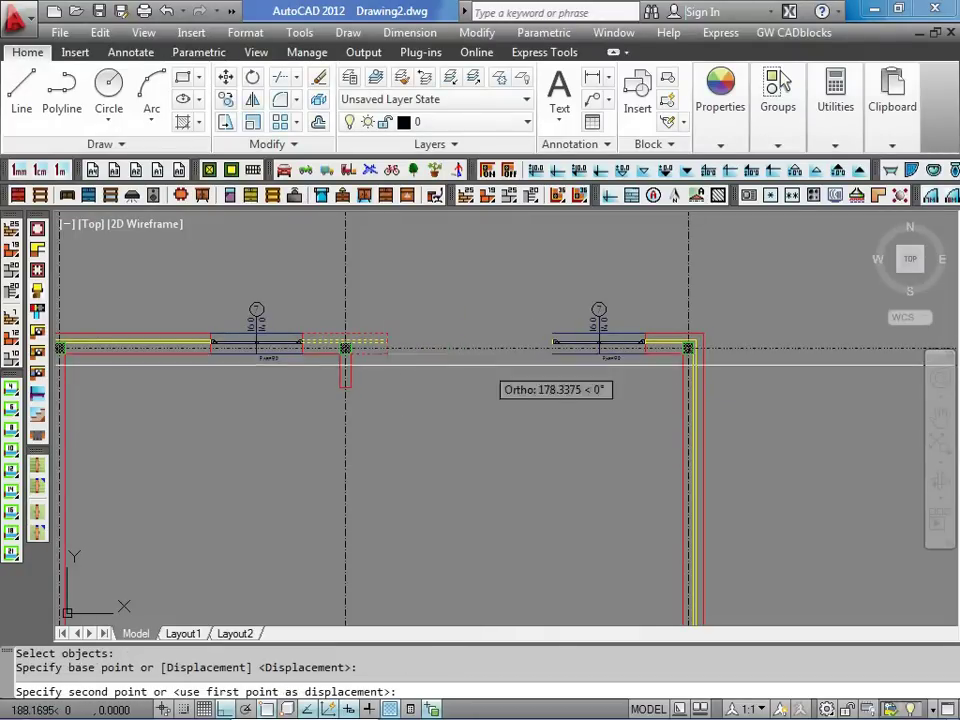
click(553, 352)
- Stretch the window and its adjoining wall ends toward axis 2, placing it near the middle of the bay between axes 2 and 3
key(Return)
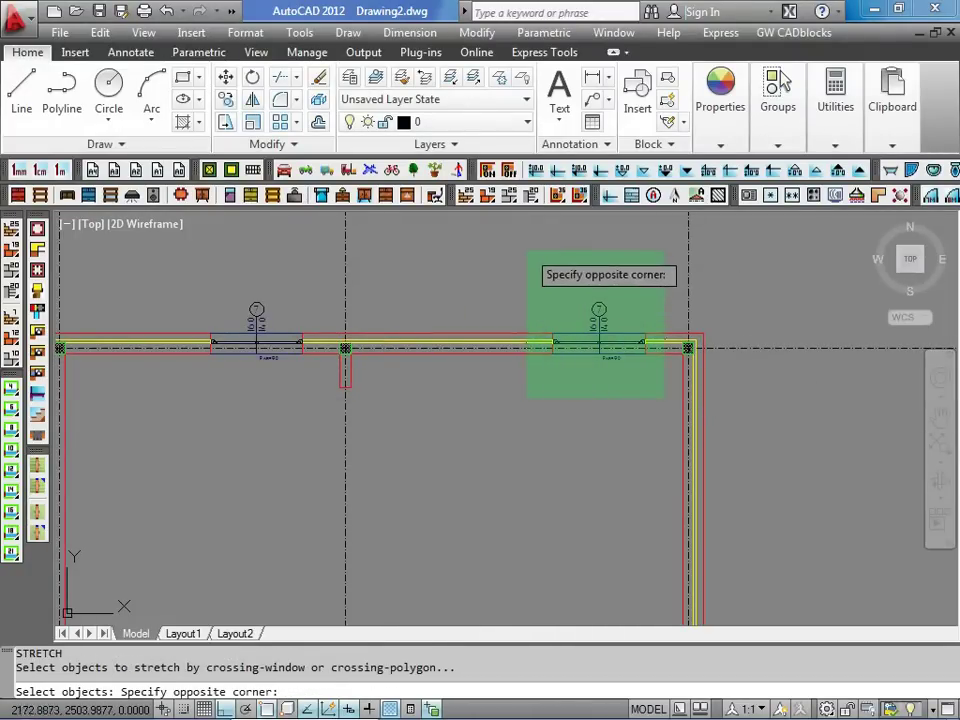
click(529, 253)
key(Return)
click(603, 395)
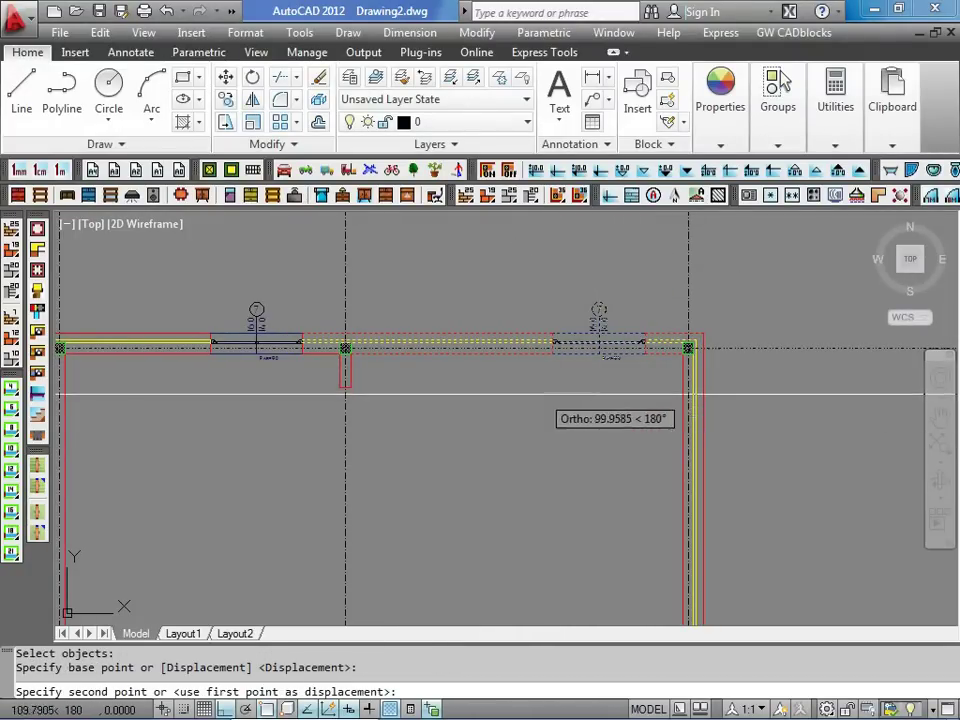
click(511, 395)
- Stretch the other axis A window with its wall ends toward axis 1, to near the middle of the bay between axes 1 and 2
key(Return)
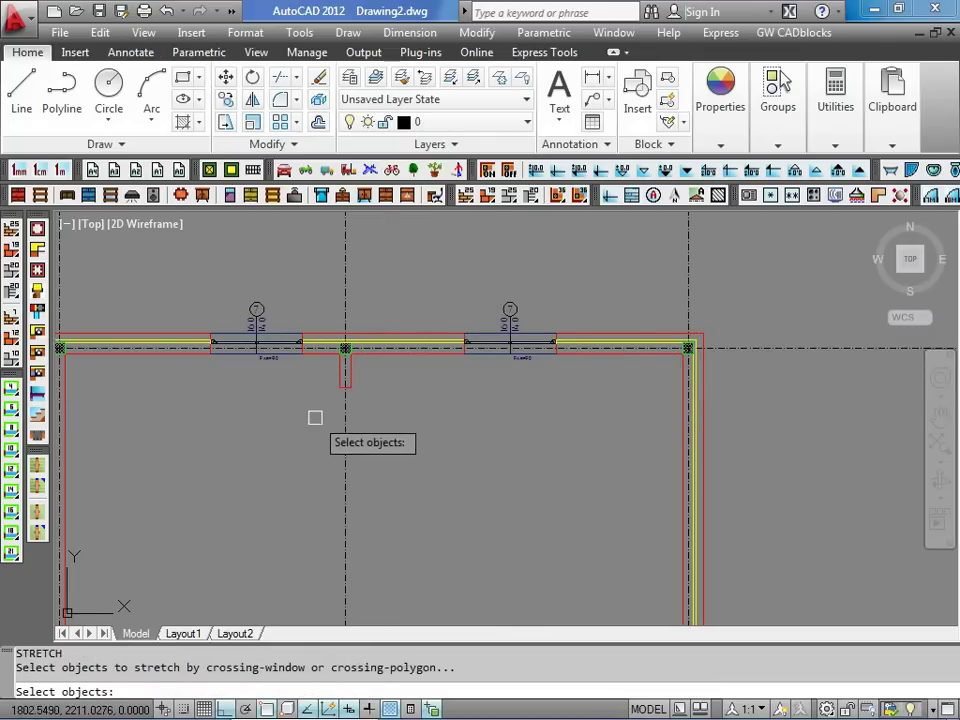
click(218, 266)
key(Return)
click(251, 393)
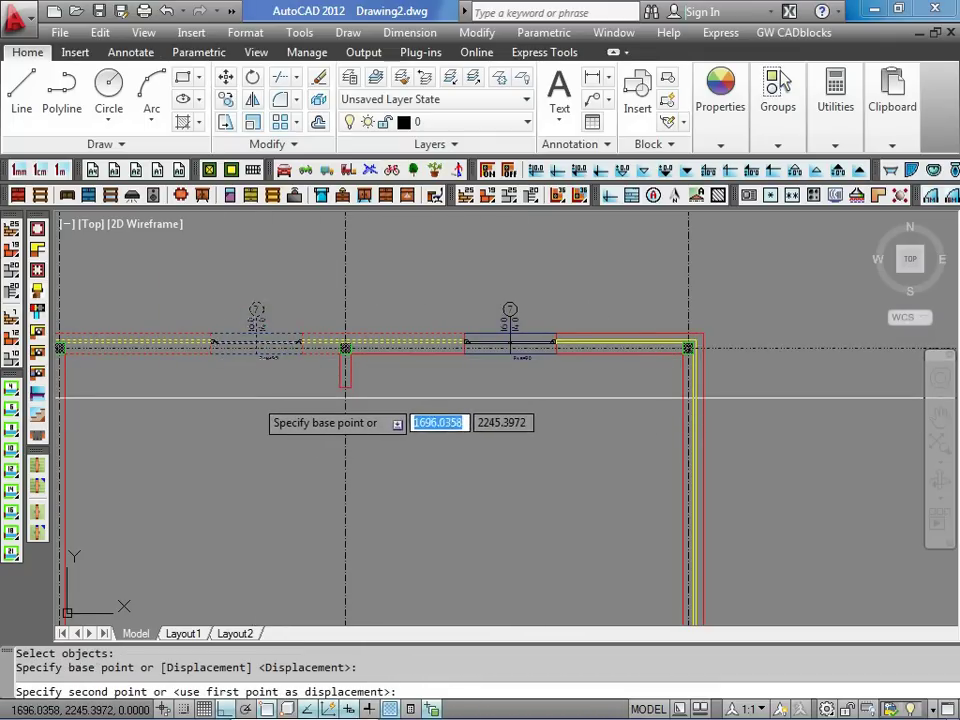
click(200, 395)
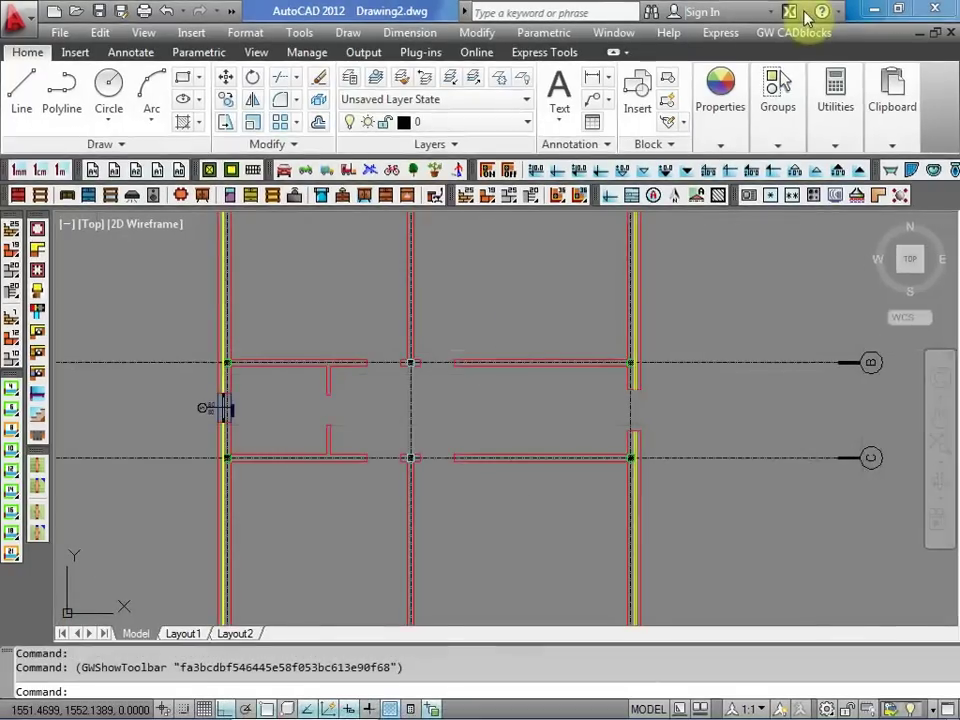
- Display the GW CADblocks toolbar for plan-view doors (Vrata, Osnova)
click(806, 34)
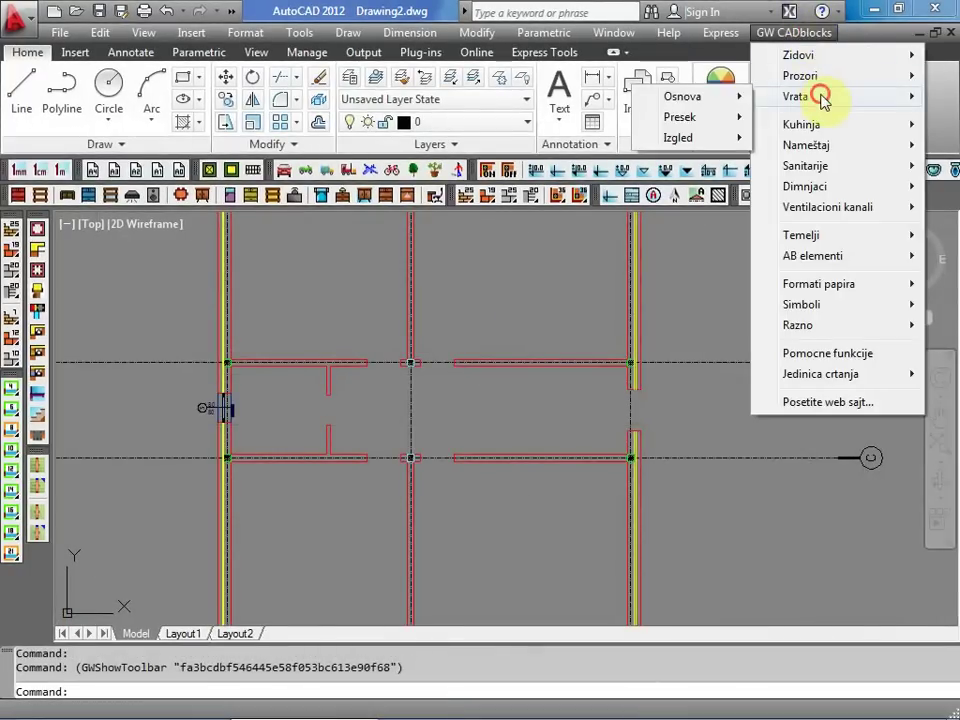
click(721, 97)
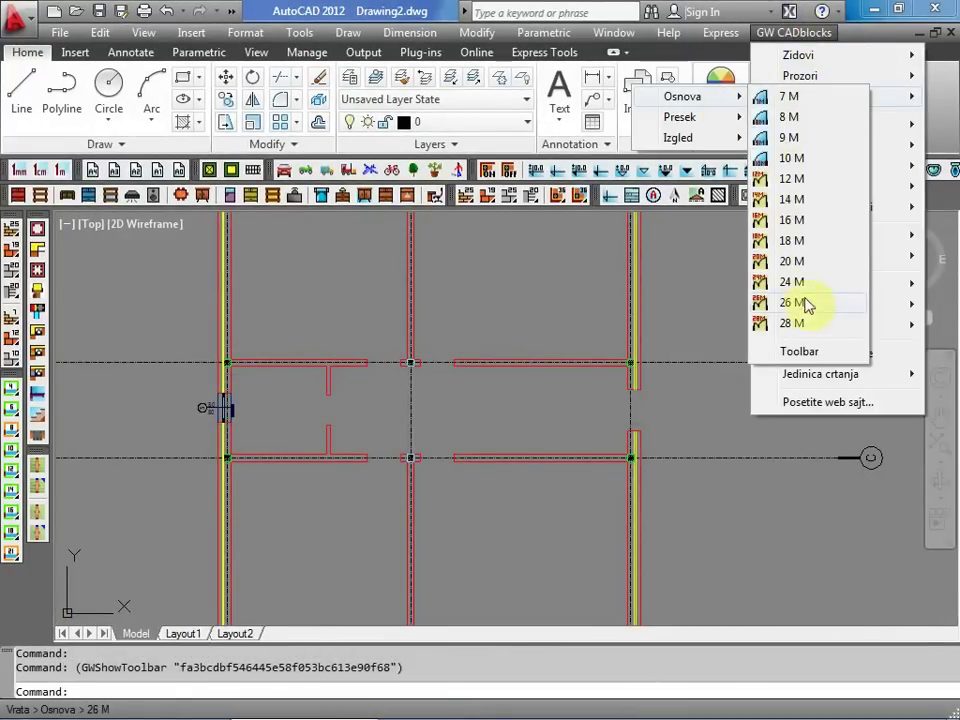
click(800, 352)
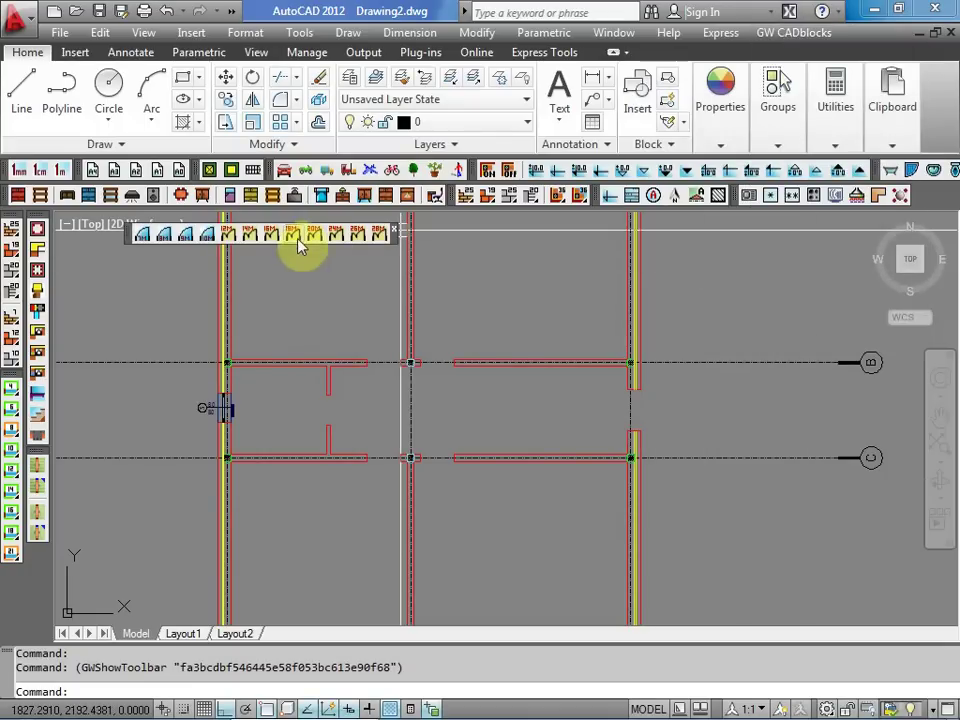
- Insert an 8 M door opening toward axis 1 in the gap of the partition wall between axes B and C
click(164, 240)
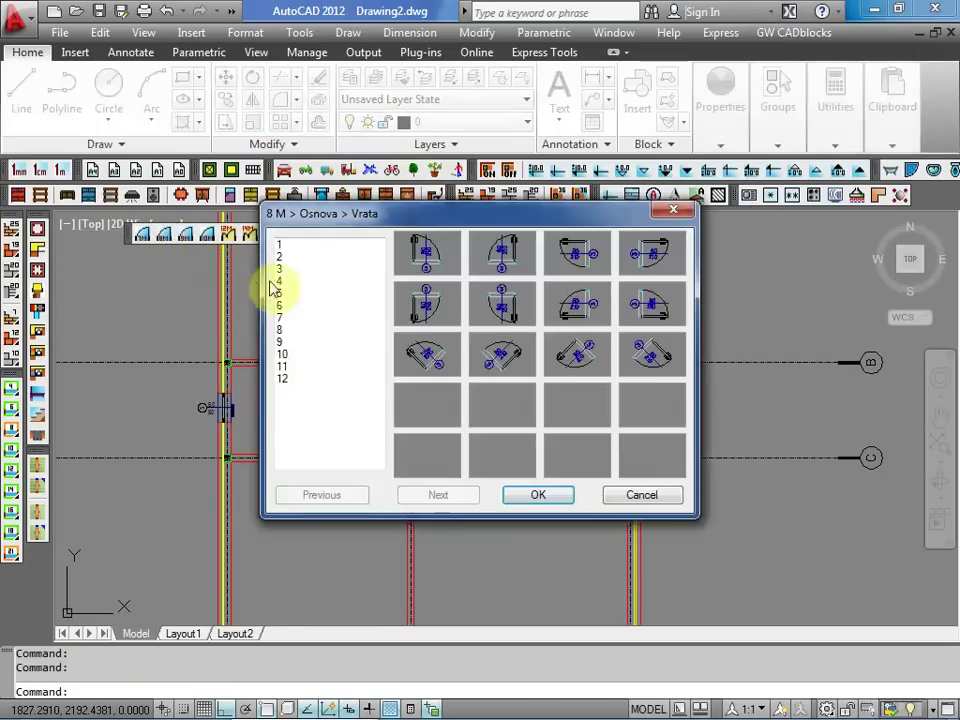
click(540, 495)
scroll(333, 427, up, 5)
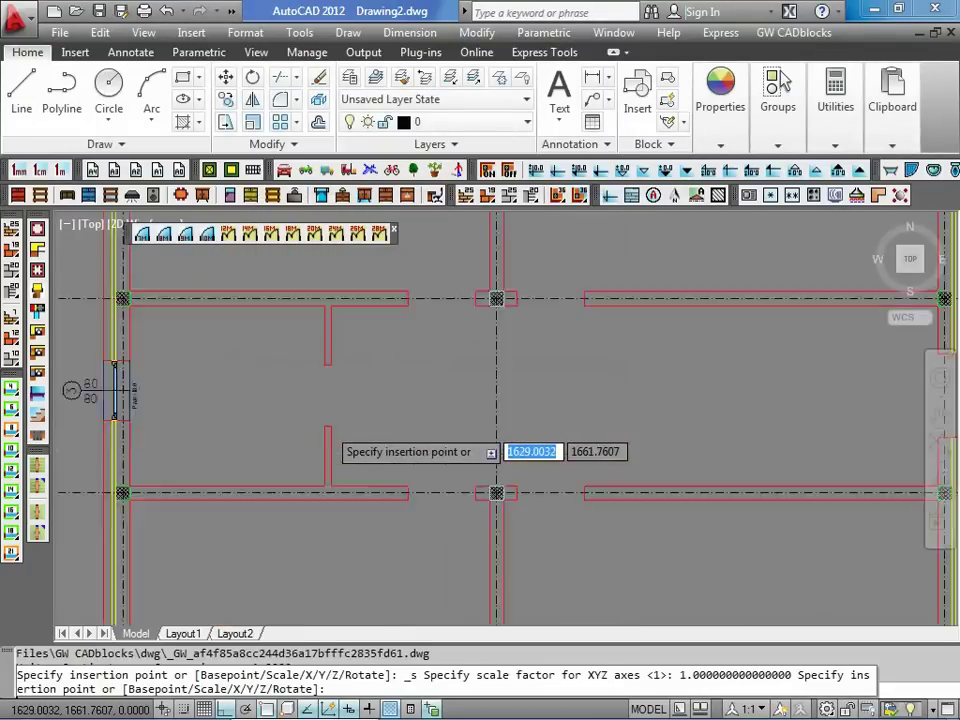
click(333, 427)
key(Escape)
- Insert a 9 M door swinging toward axis A in the axis B wall opening between axes 1 and 2, hinged beside axis 2
middle_drag(483, 376, 405, 443)
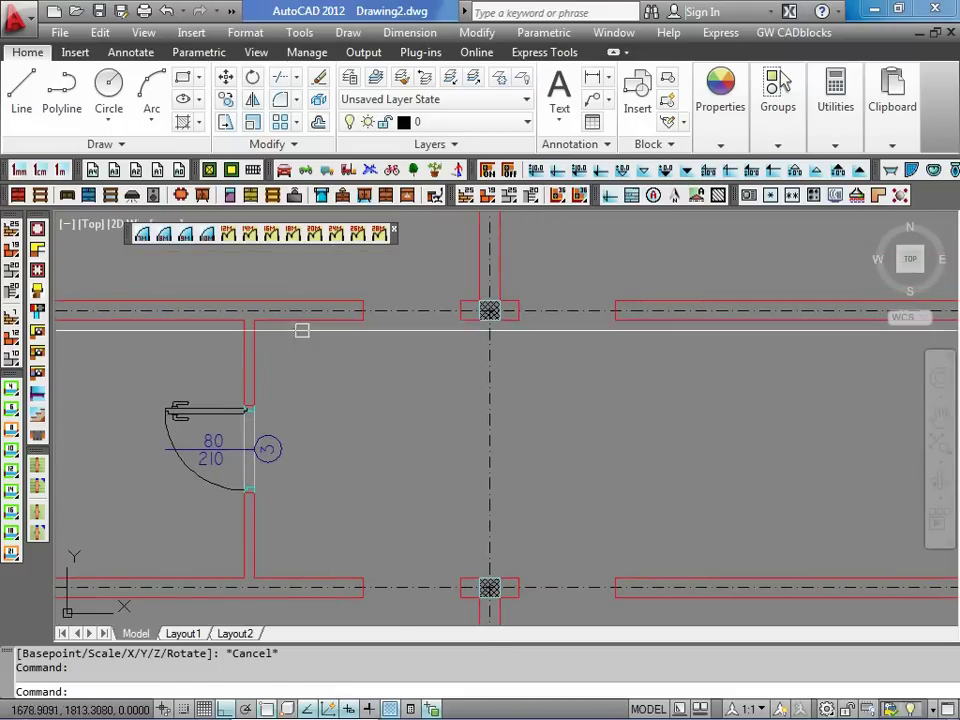
click(187, 236)
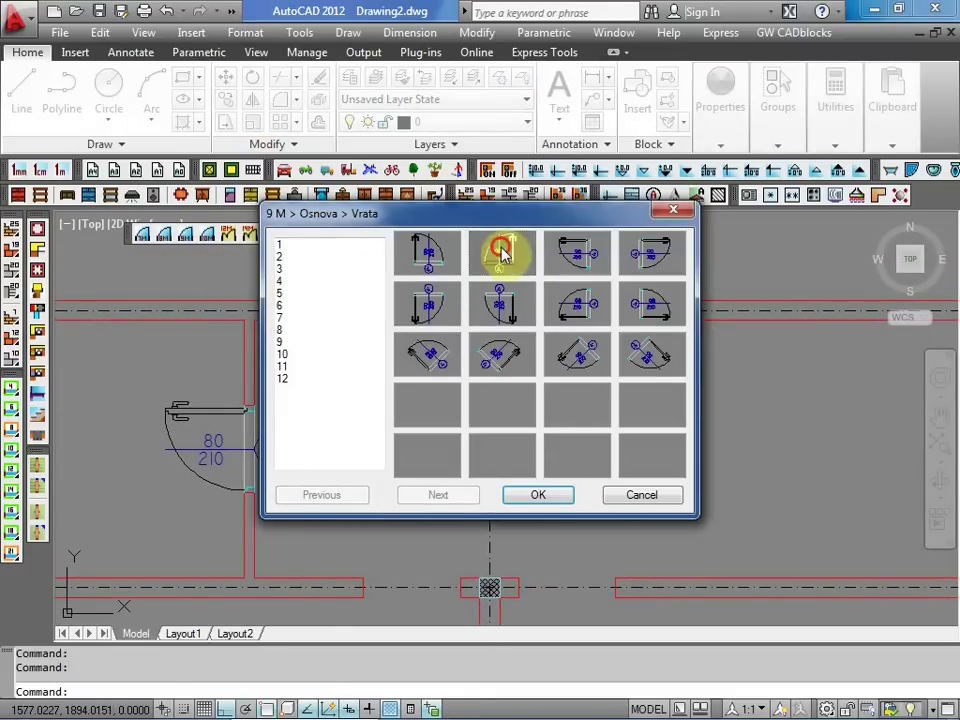
click(550, 493)
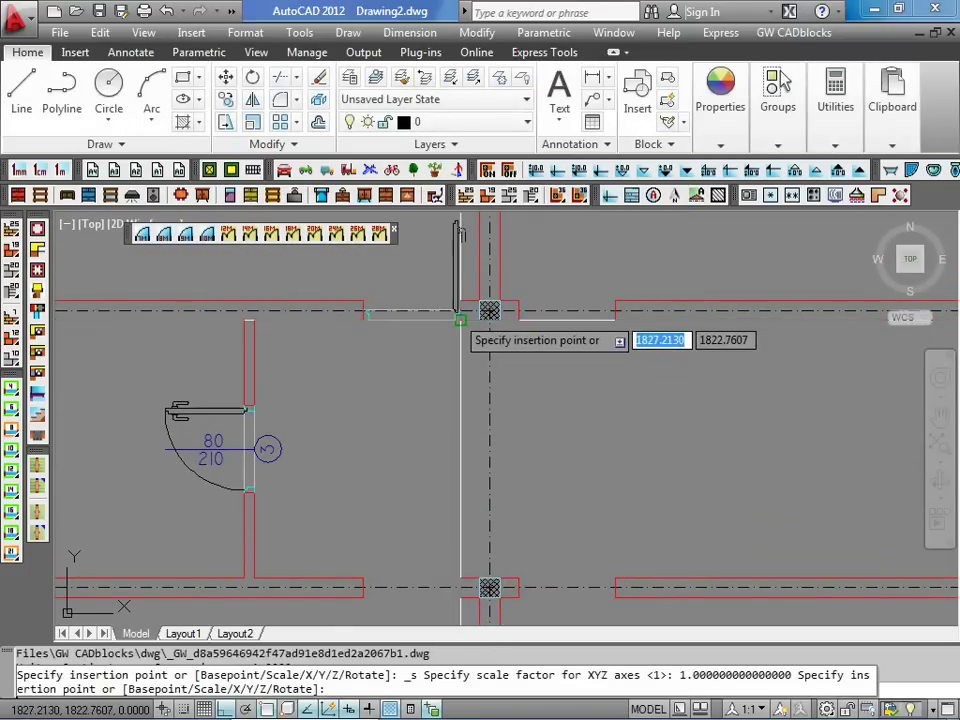
scroll(458, 316, up, 5)
click(461, 315)
key(Return)
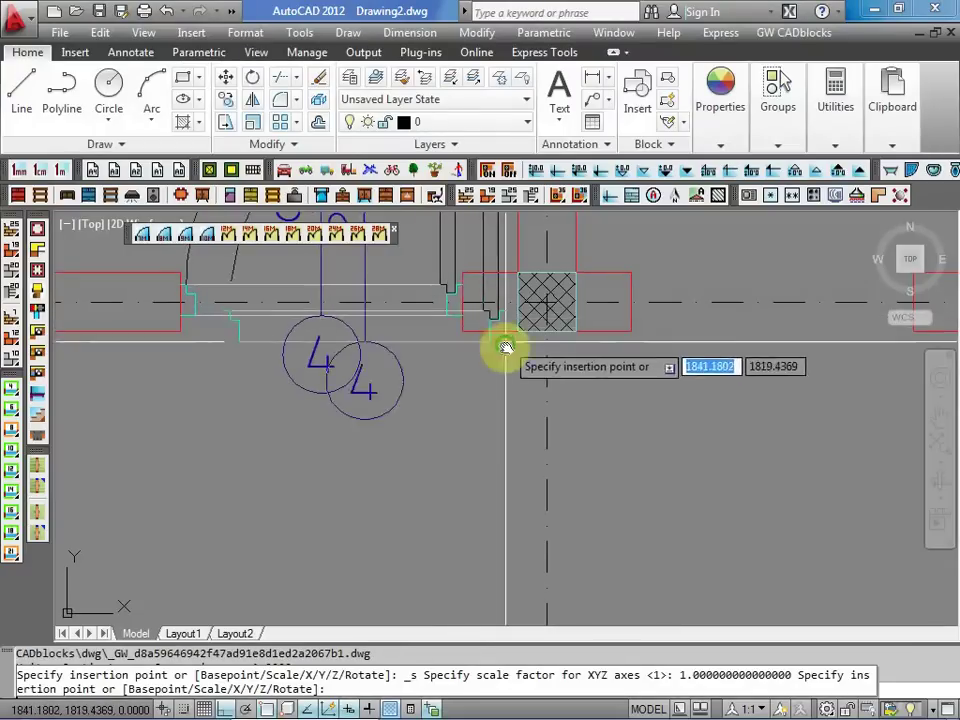
middle_drag(506, 346, 439, 435)
key(Escape)
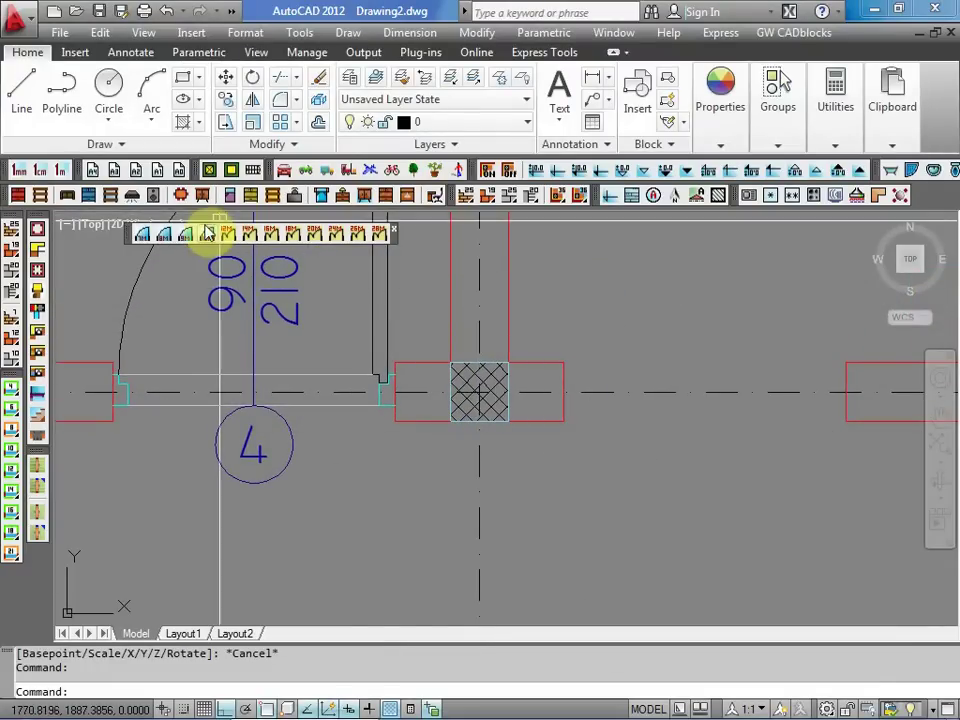
- Insert the mirrored 9 M door in the axis B wall opening between axes 2 and 3, hinged beside axis 2
click(184, 238)
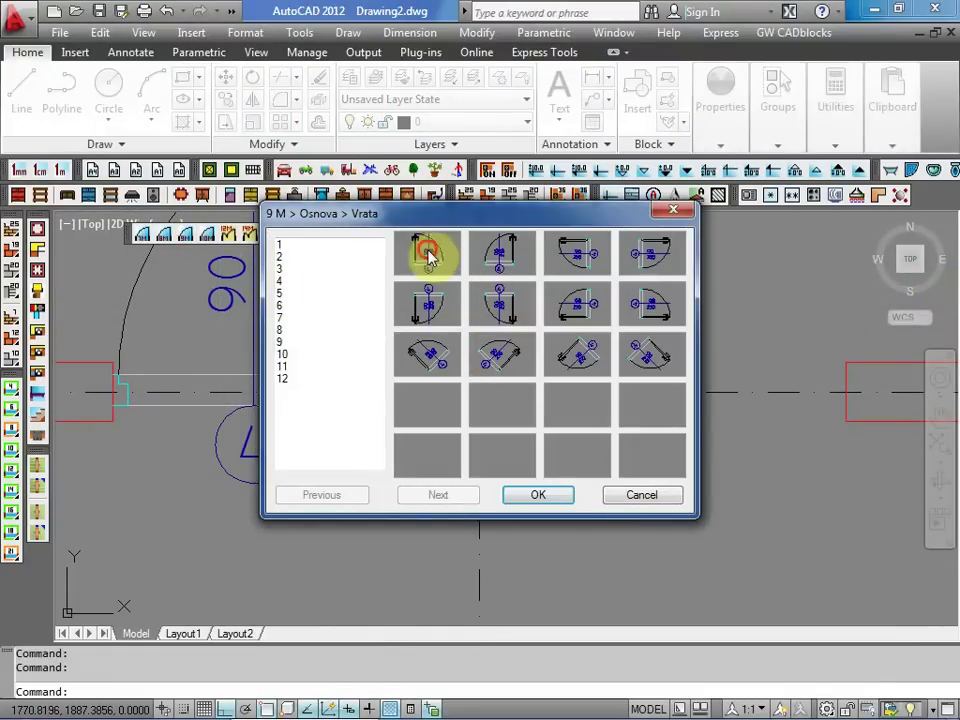
click(556, 495)
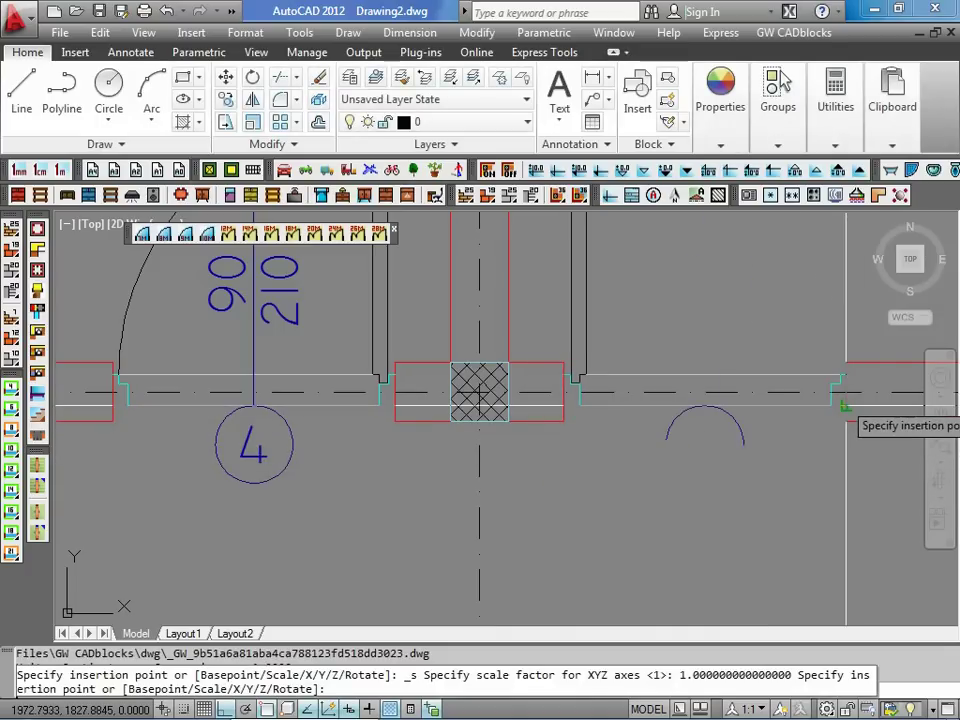
click(845, 405)
key(Return)
scroll(746, 415, down, 4)
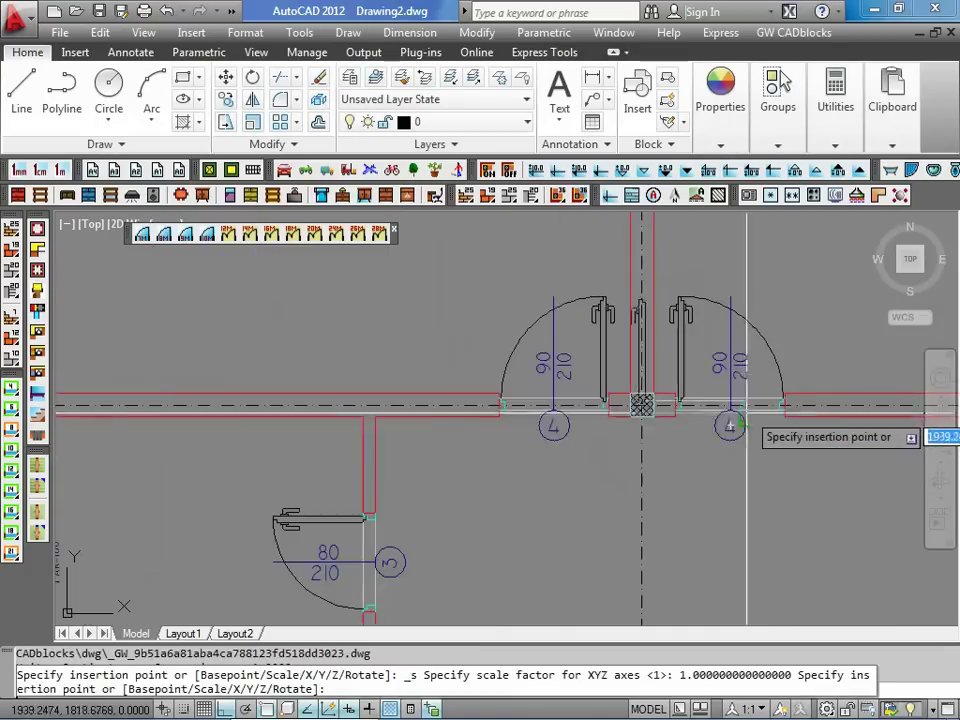
middle_drag(693, 461, 471, 292)
key(Escape)
- Insert a 9 M door swinging toward axis D in the axis C wall opening between axes 1 and 2, hinged beside axis 2
mouse_move(516, 484)
middle_down()
mouse_move(587, 429)
mouse_move(613, 431)
middle_up()
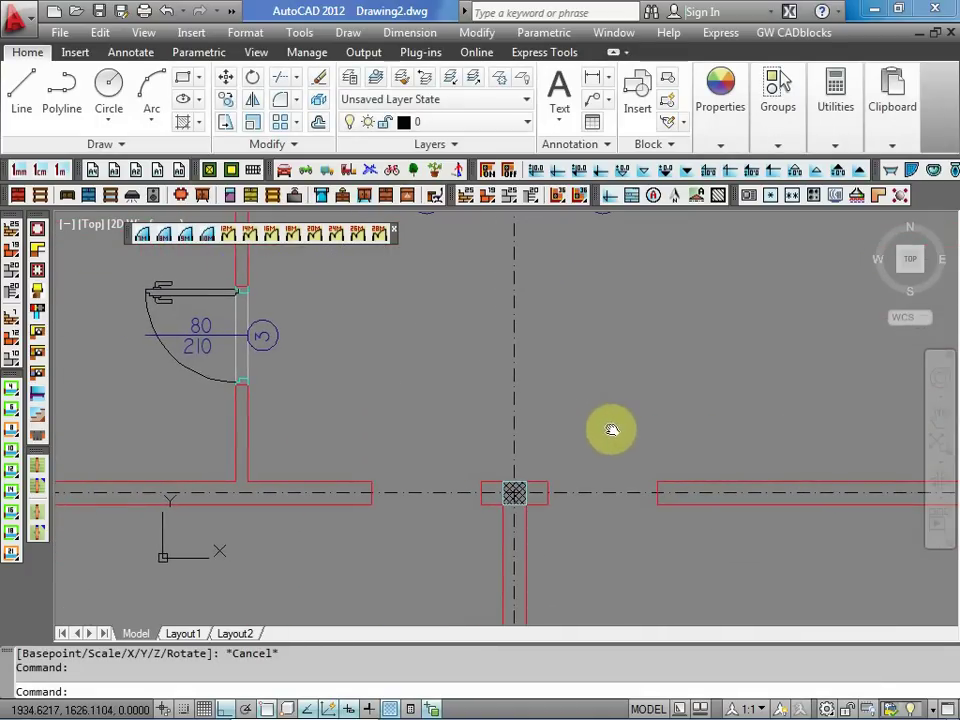
click(184, 234)
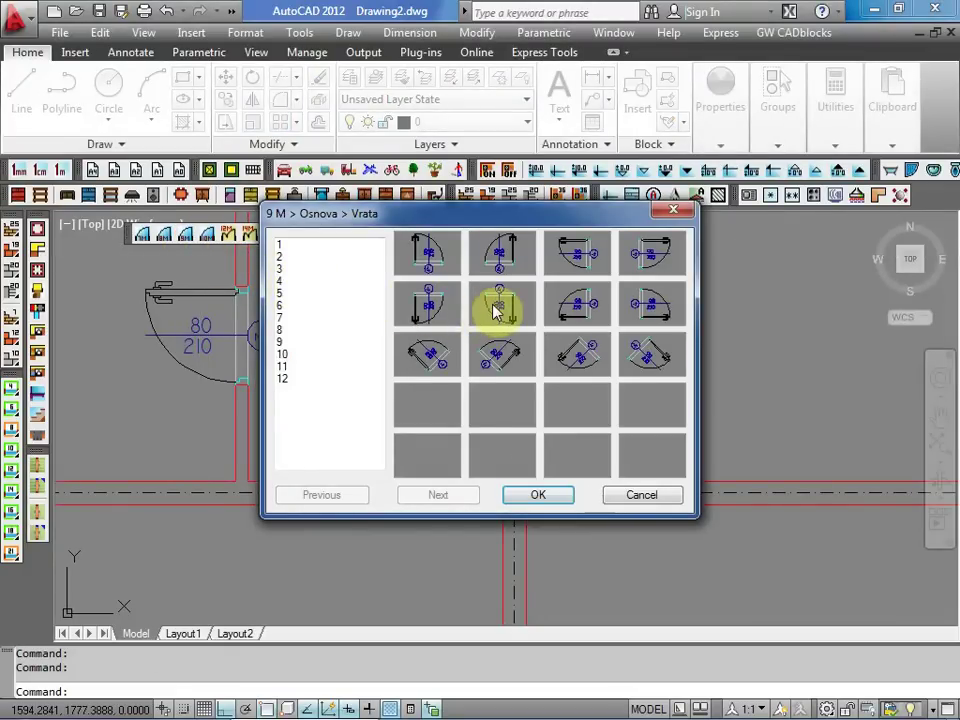
click(530, 500)
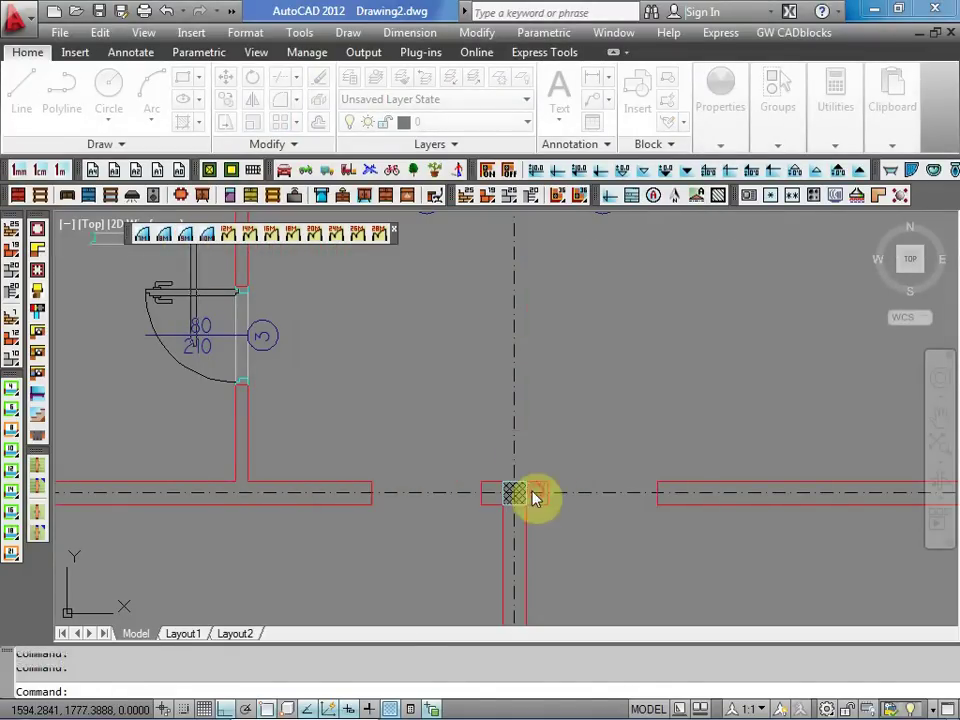
scroll(515, 493, up, 4)
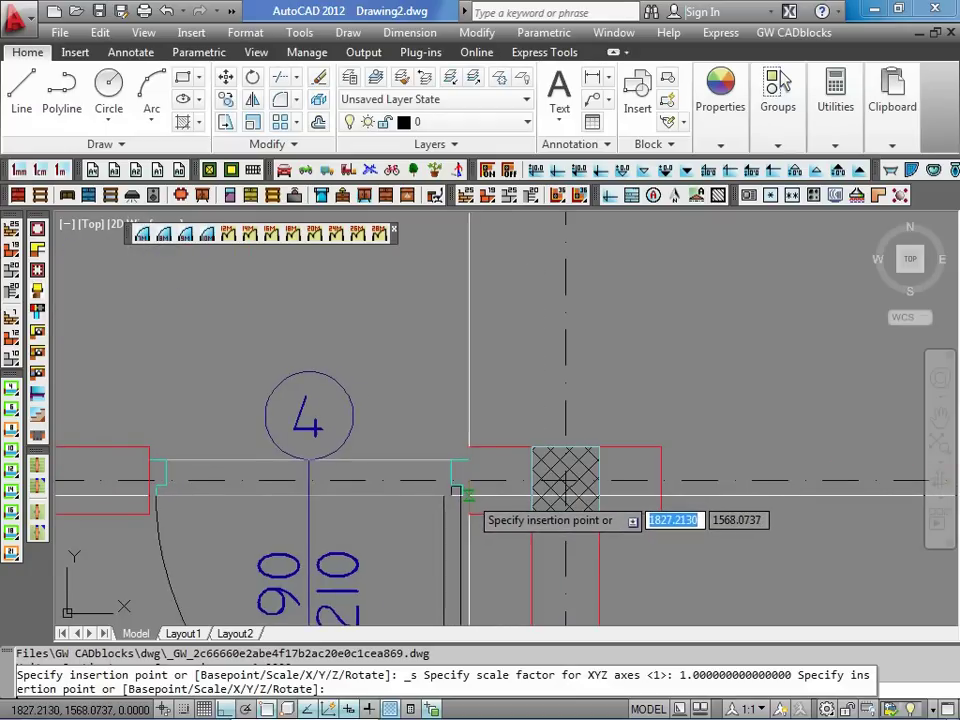
click(467, 495)
click(492, 495)
key(Escape)
scroll(542, 496, down, 5)
- Insert the mirrored 9 M door in the axis C wall opening between axes 2 and 3, swinging toward axis D and hinged beside axis 2
middle_drag(542, 494, 456, 508)
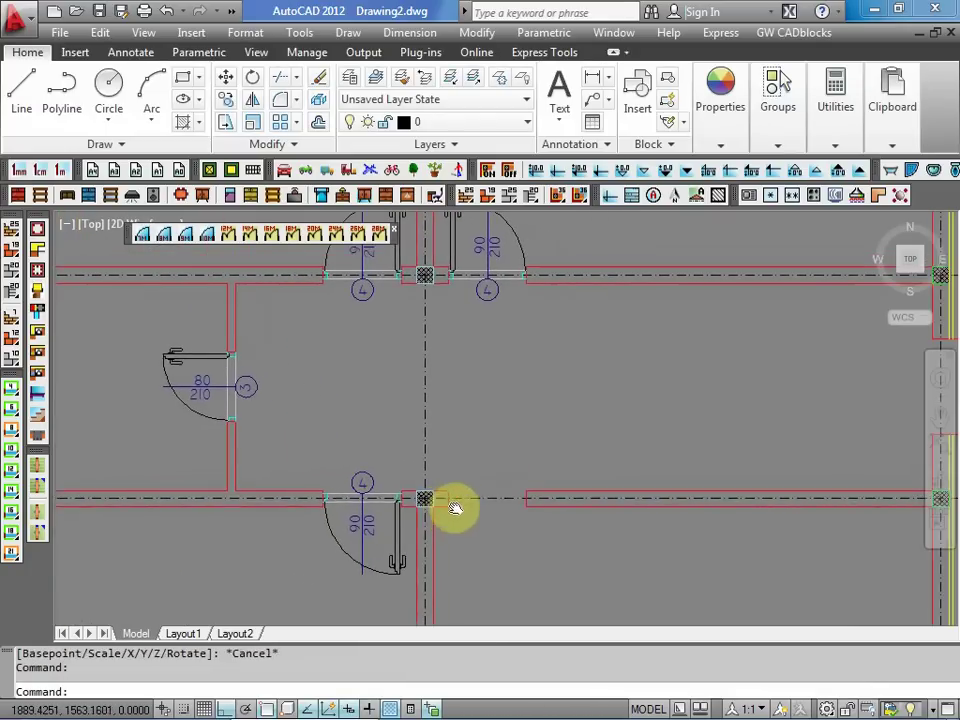
click(206, 238)
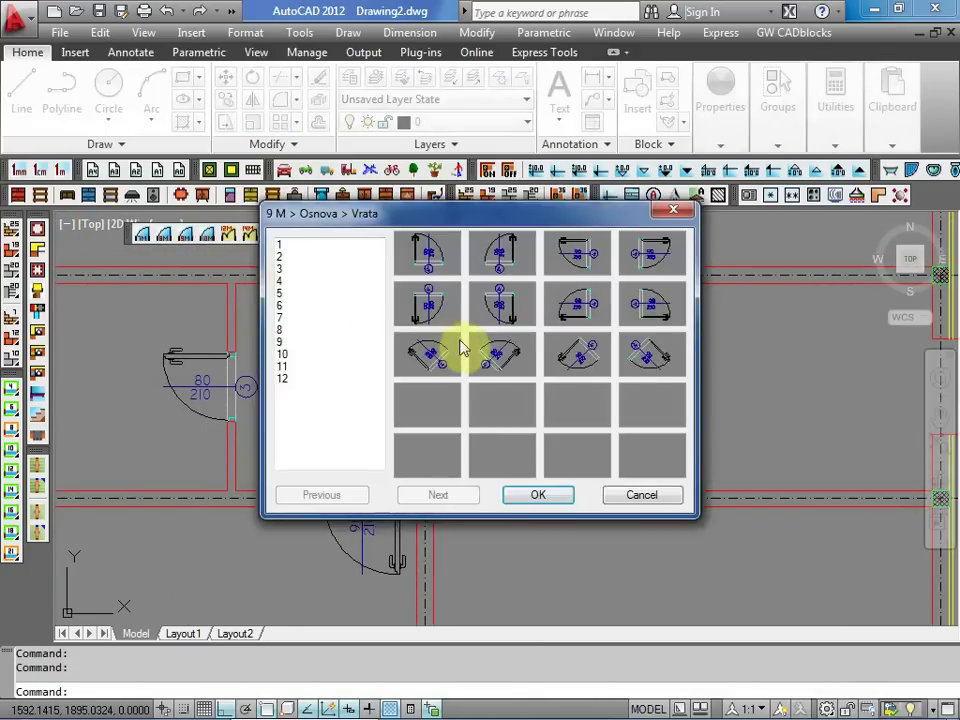
click(552, 497)
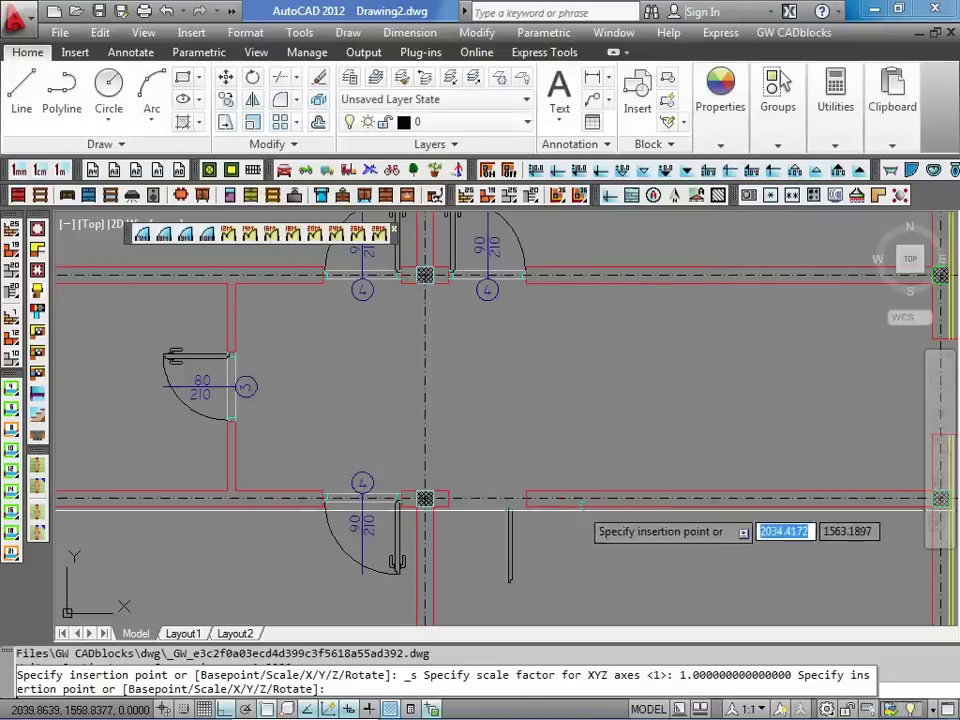
scroll(511, 498, up, 4)
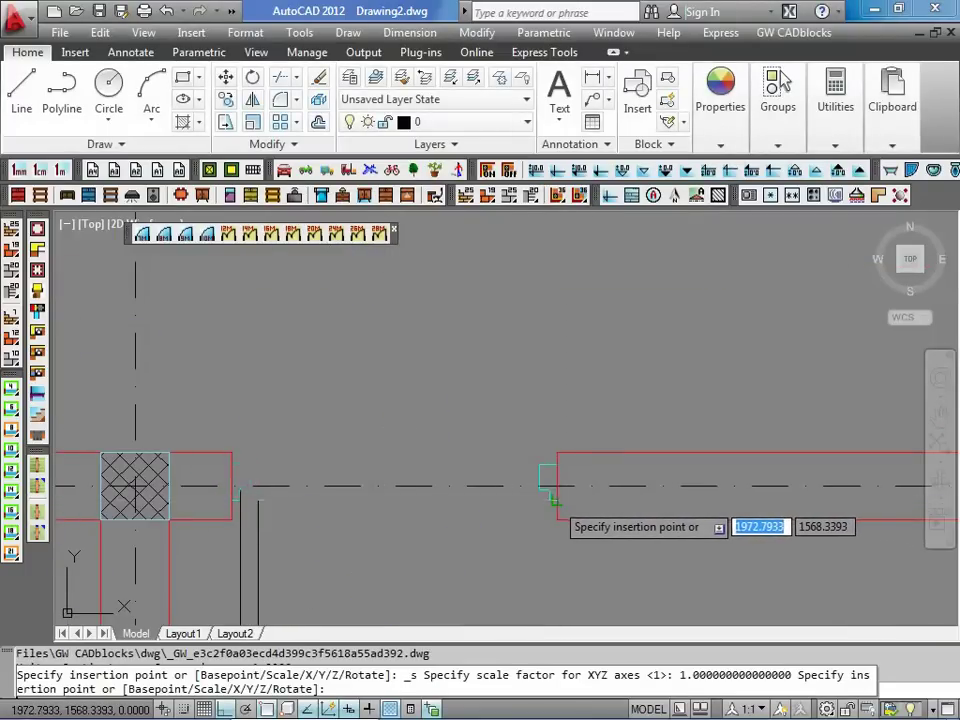
scroll(544, 460, down, 5)
key(Escape)
scroll(544, 394, down, 6)
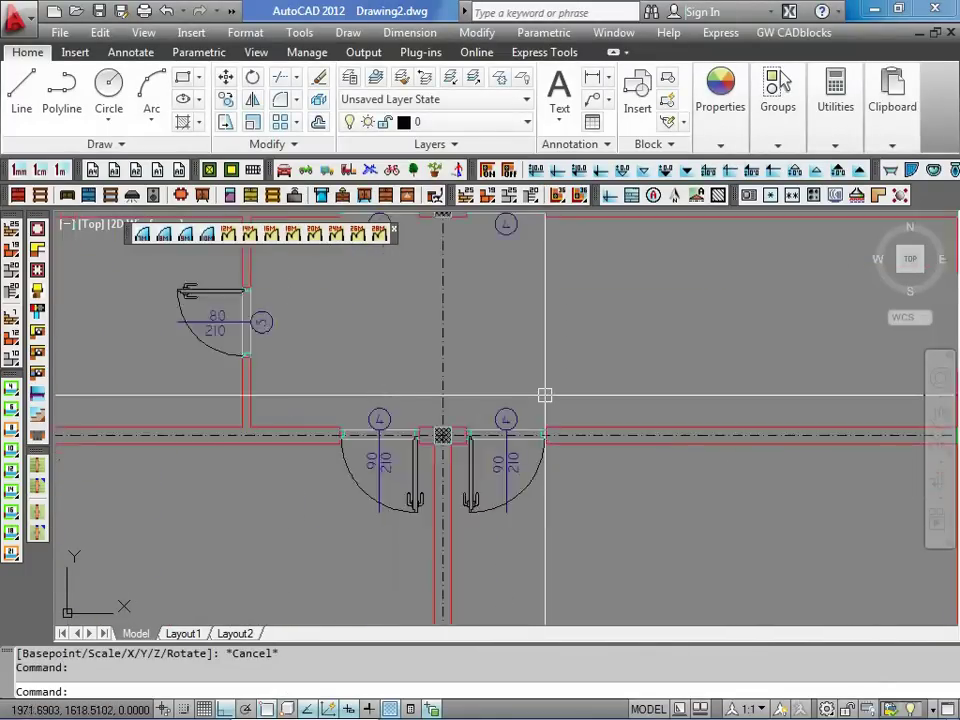
middle_drag(544, 394, 561, 369)
scroll(539, 410, down, 2)
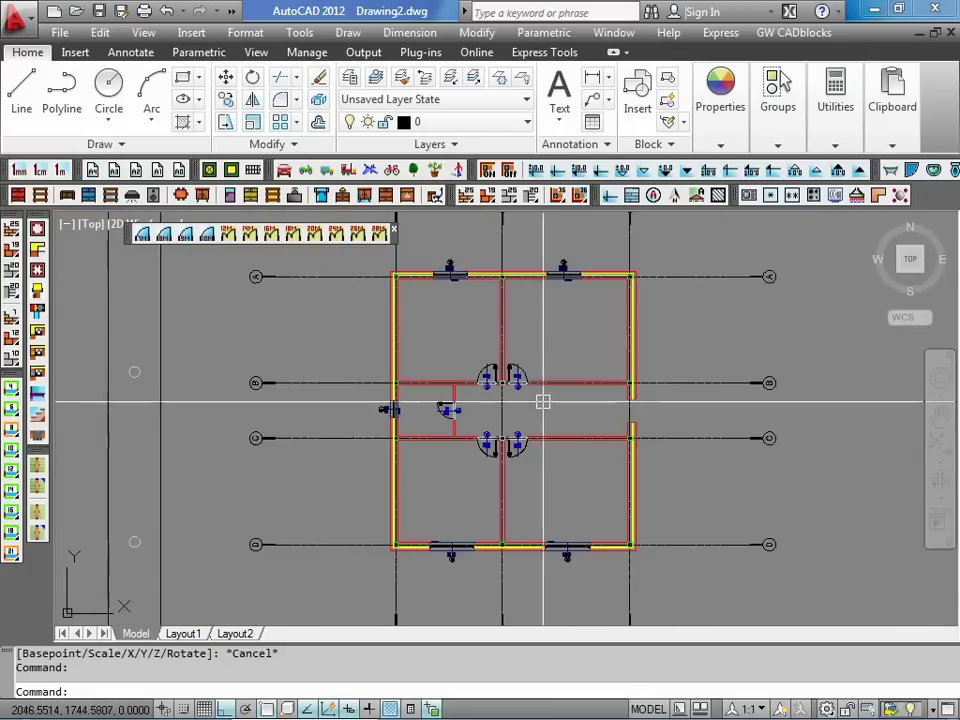
middle_drag(542, 401, 512, 406)
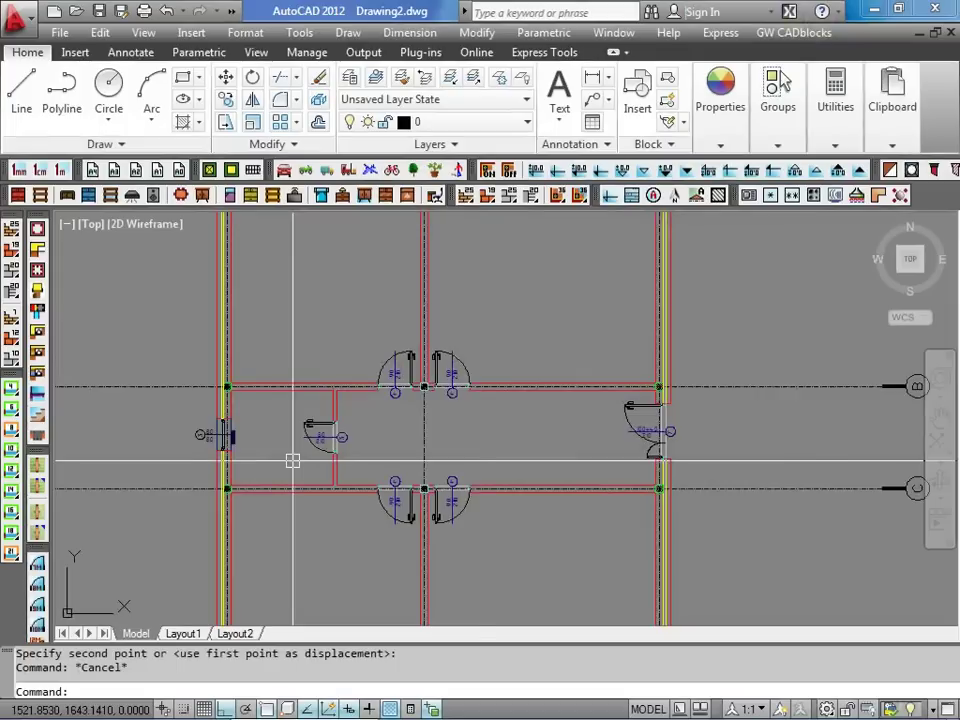
- Display the GW CADblocks toolbar for bathroom fixtures (Sanitarije) and move it clear of the bathroom
scroll(292, 458, up, 4)
scroll(292, 458, up, 2)
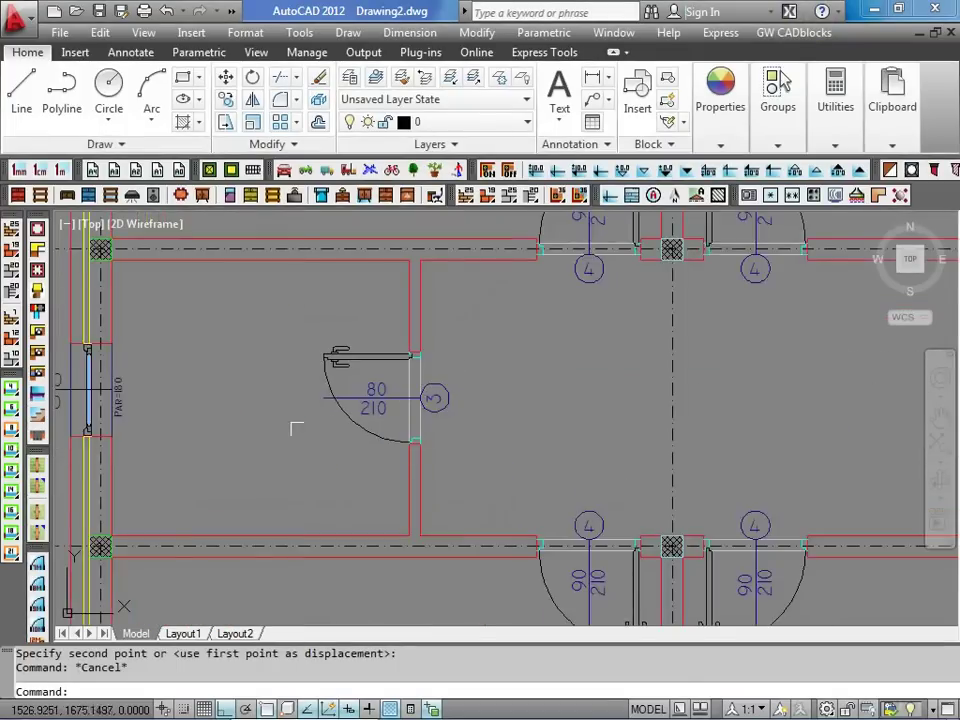
middle_drag(296, 428, 460, 445)
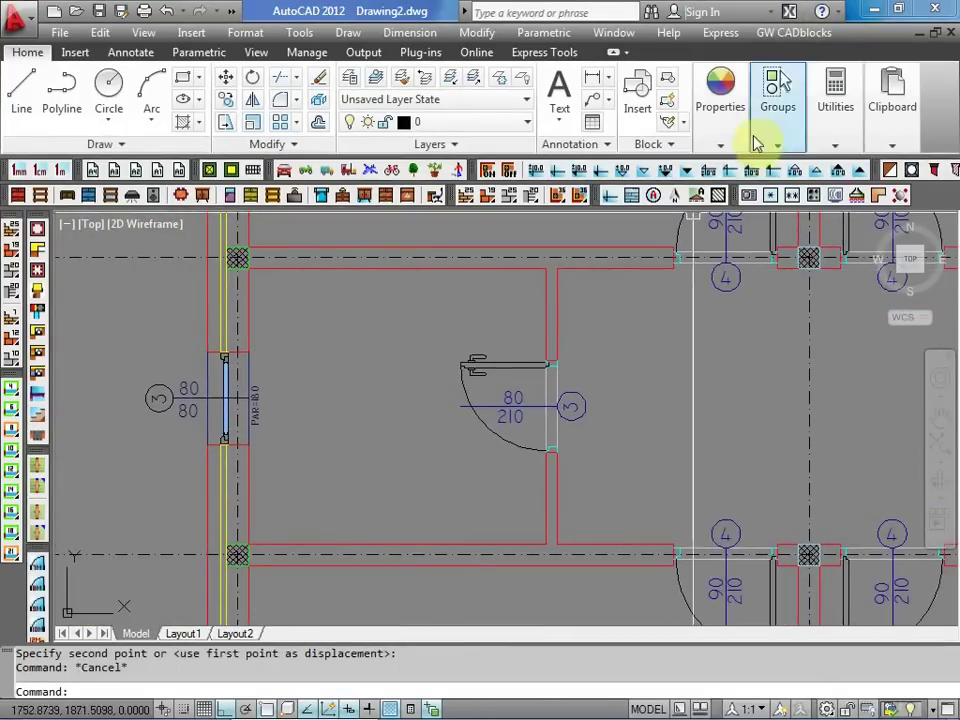
click(783, 33)
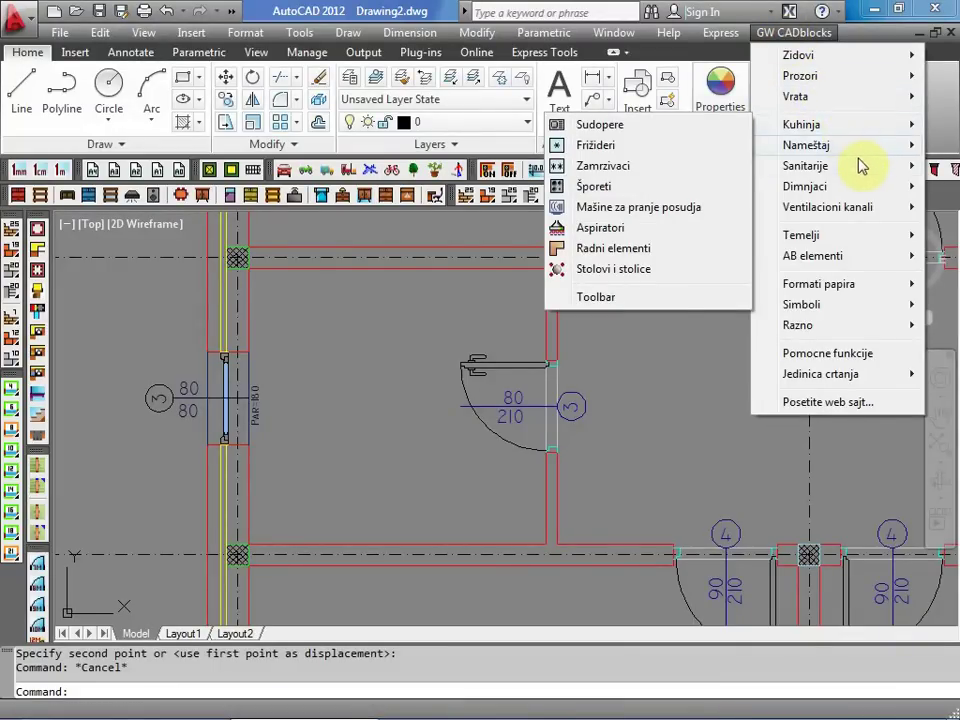
mouse_move(865, 170)
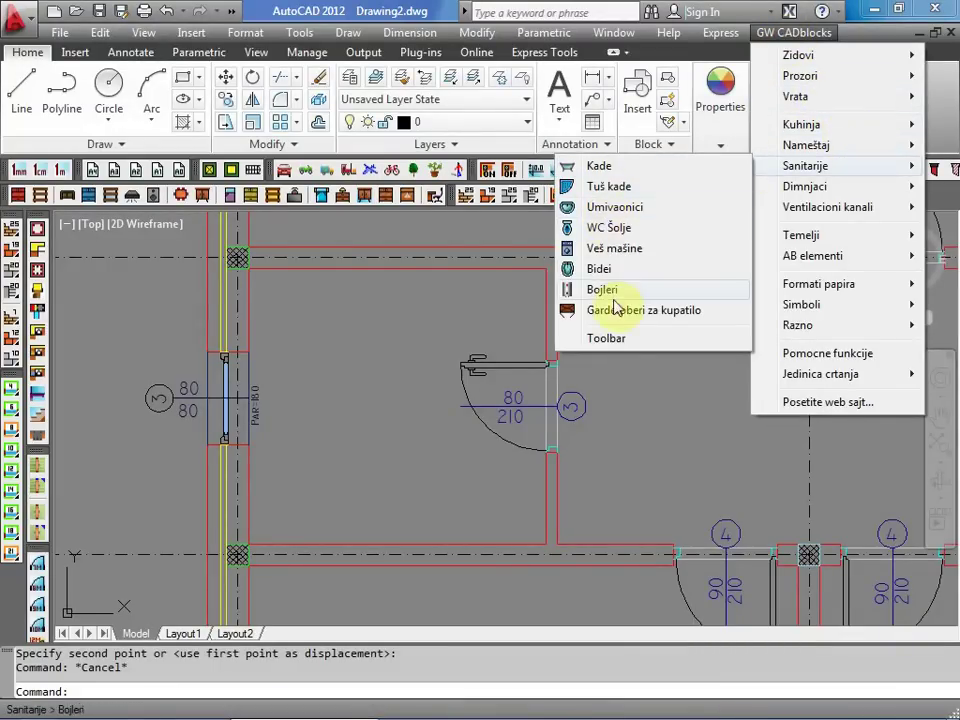
click(613, 341)
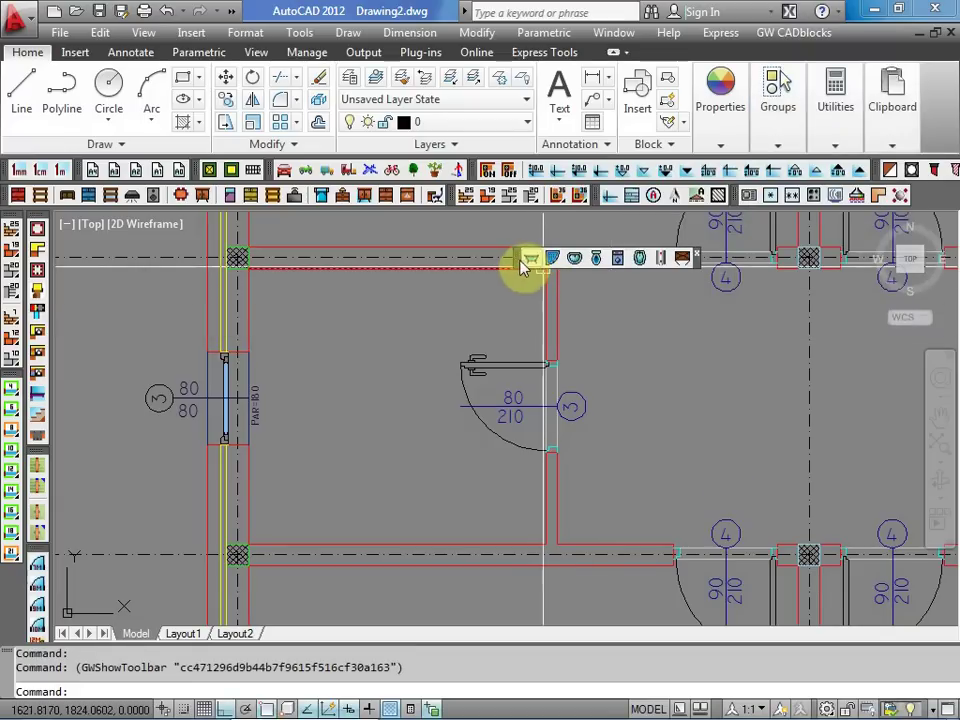
drag(528, 261, 518, 262)
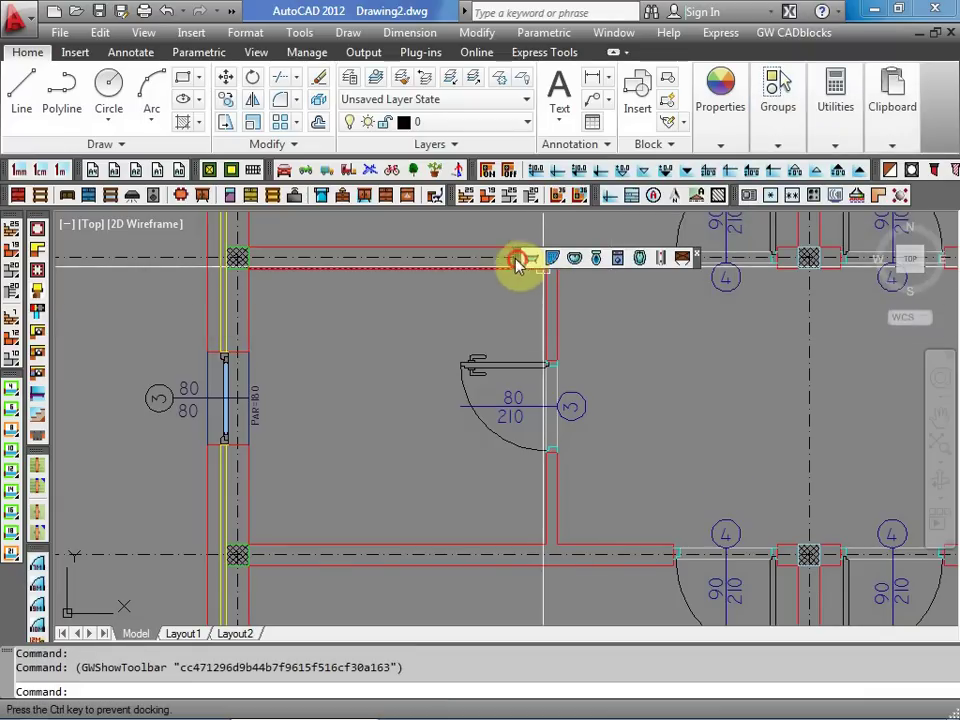
drag(308, 240, 310, 238)
- Turn object snap off and insert an upright 170x80 bathtub (Kade) unrotated in the bathroom corner at axes 1 and C
click(319, 230)
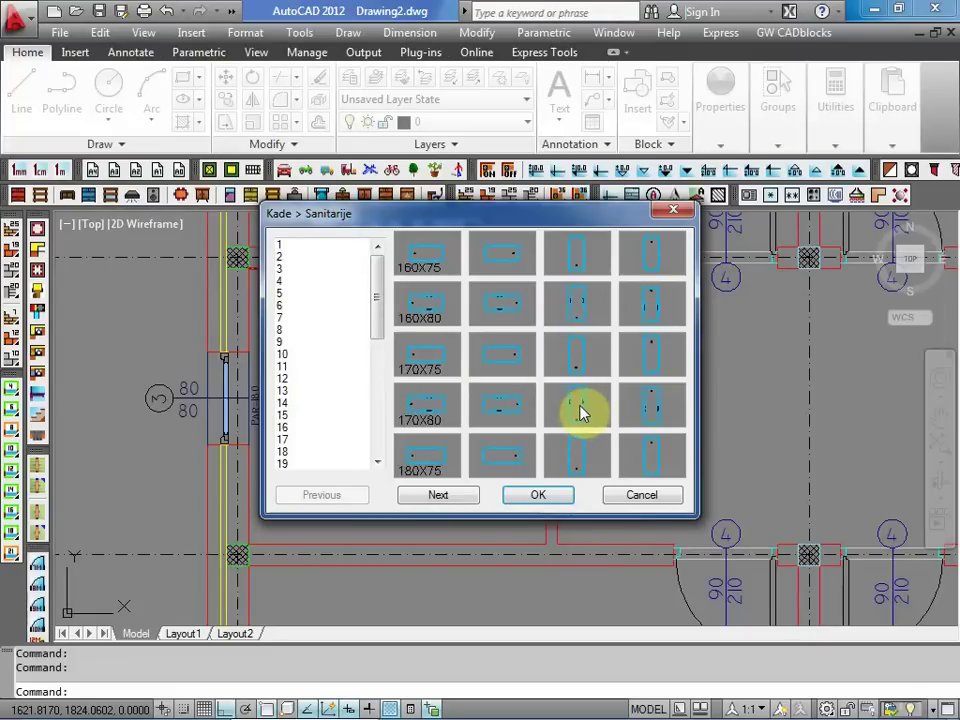
click(544, 497)
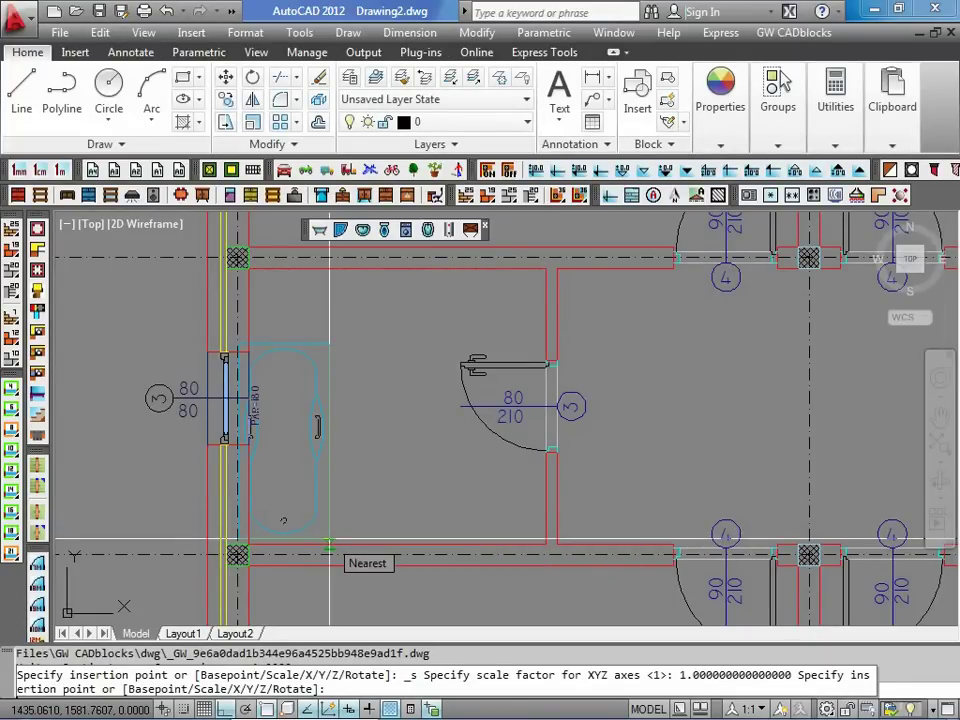
key(F3)
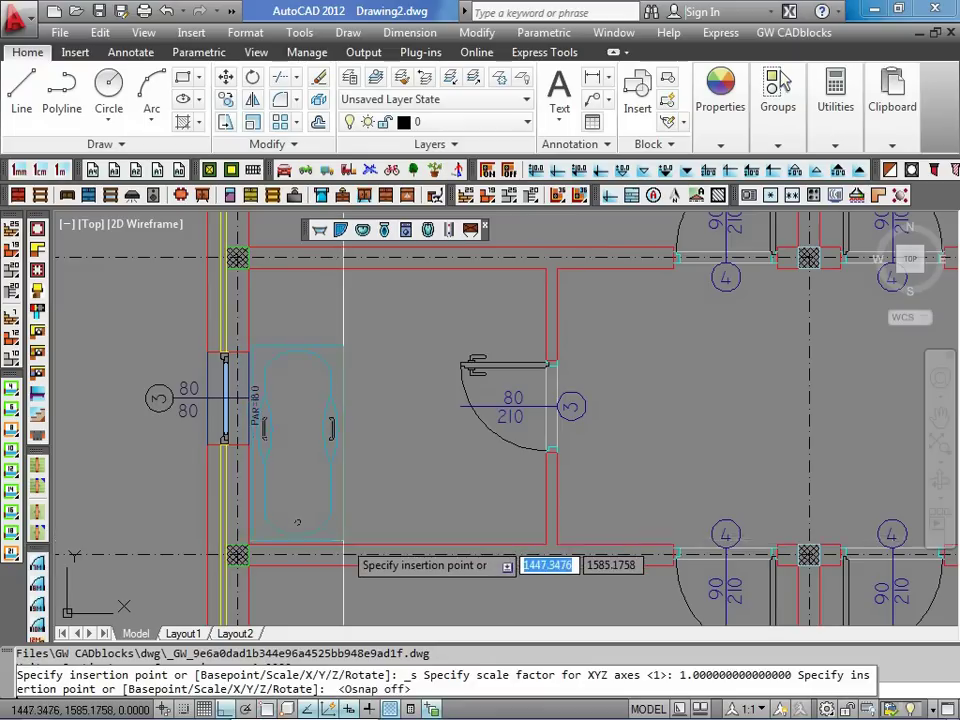
click(343, 547)
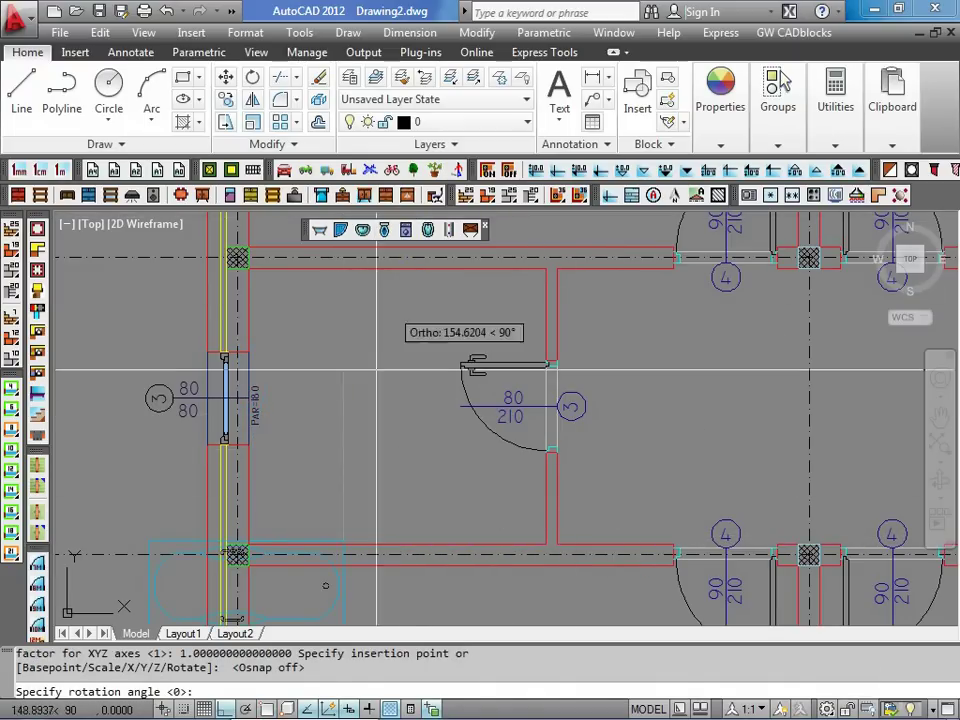
click(400, 320)
- Insert a plan-view toilet (WC Šolje) at rotation 0 against the bathroom's axis B wall, facing into the room
click(386, 232)
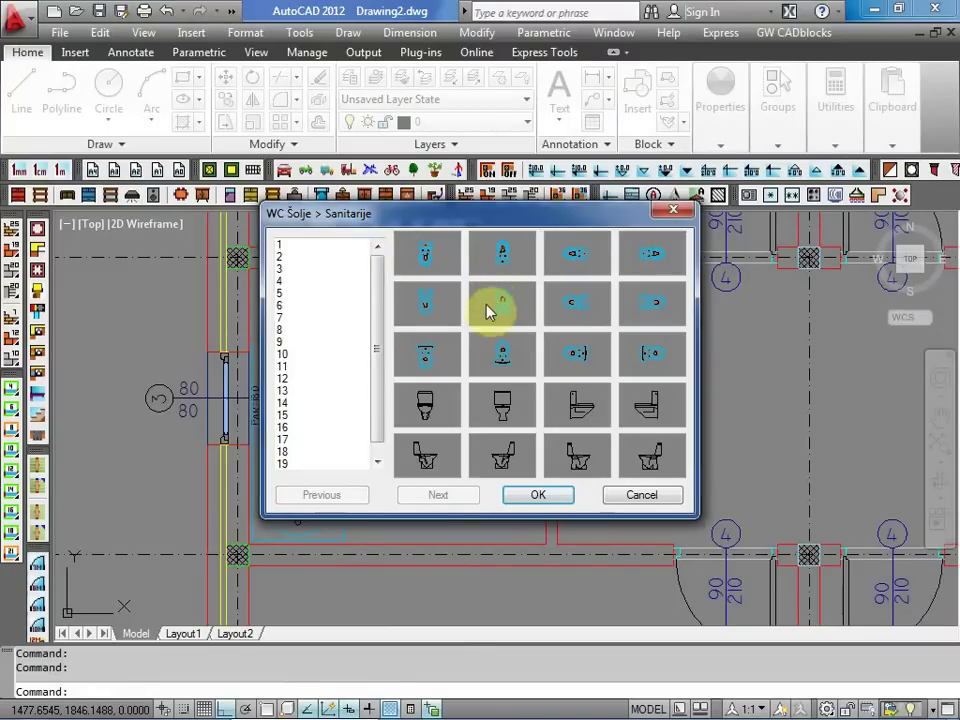
click(540, 494)
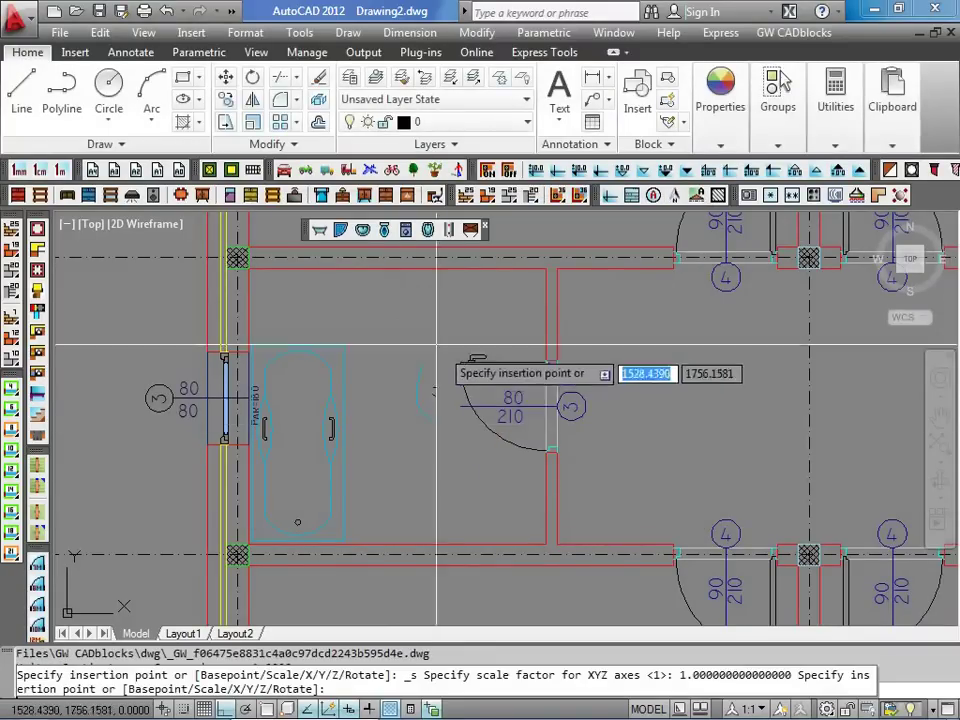
click(404, 268)
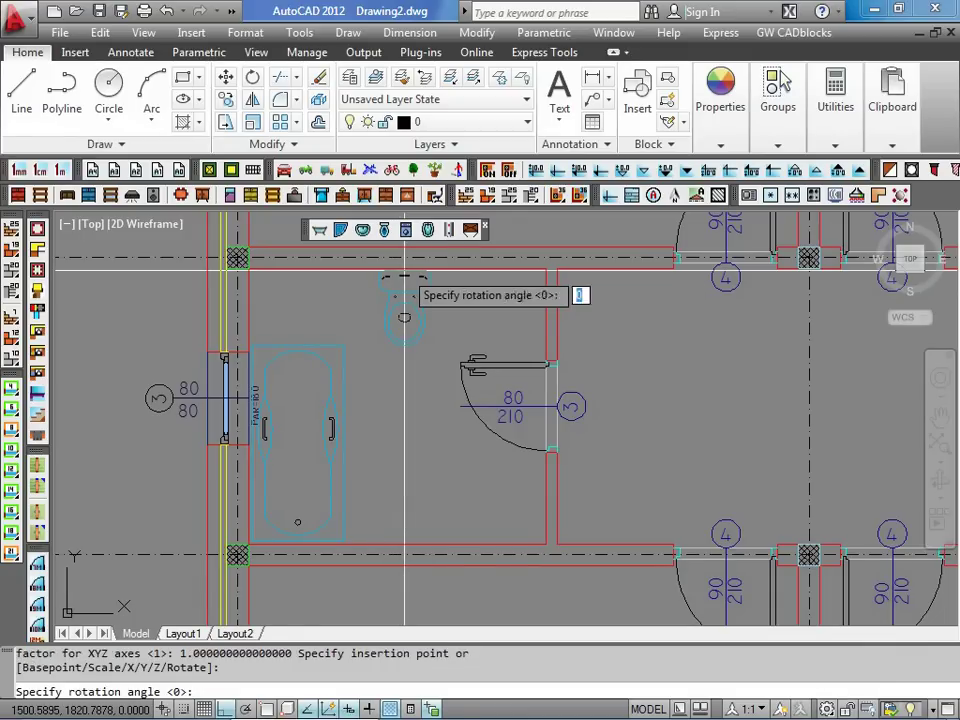
key(Return)
- Insert a 65x45 washbasin (Umivaonici) unrotated against the bathroom's axis C wall, beside the bathtub
click(383, 231)
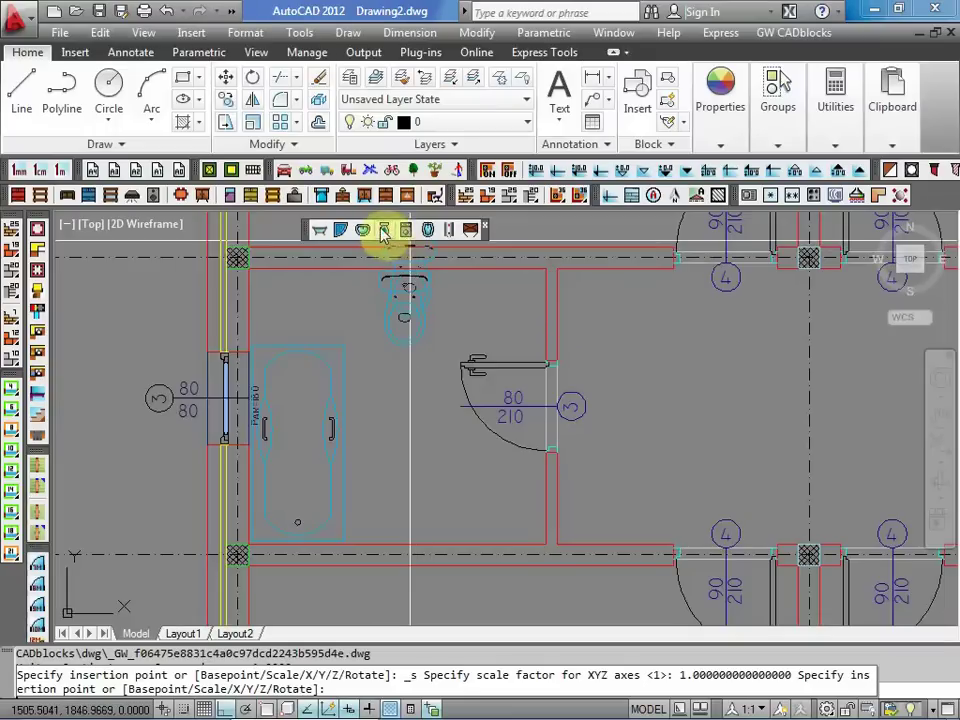
click(363, 231)
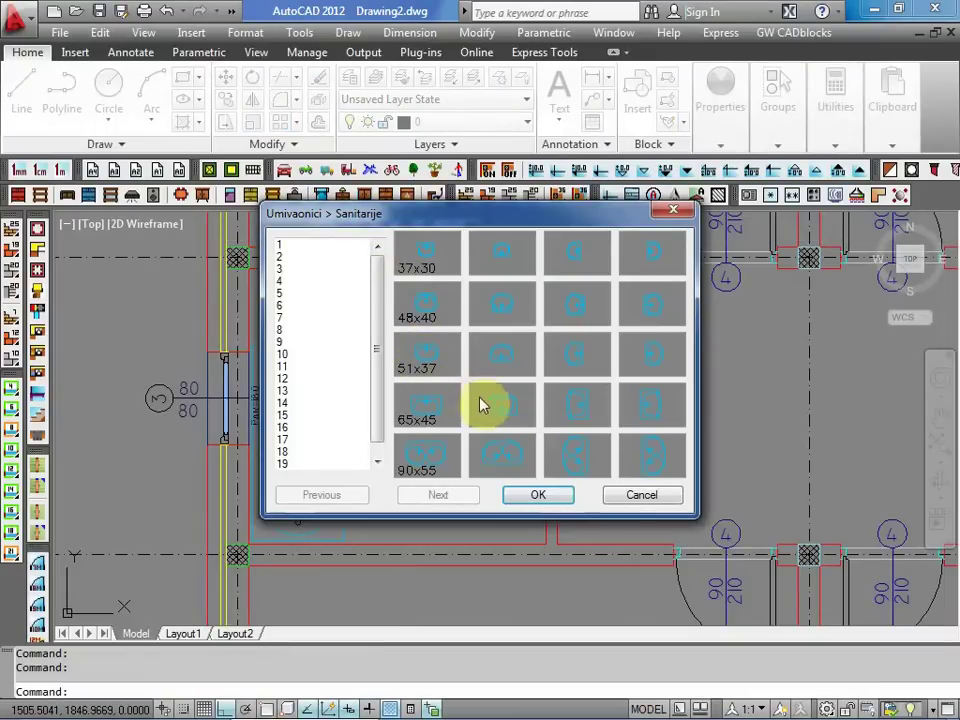
click(537, 497)
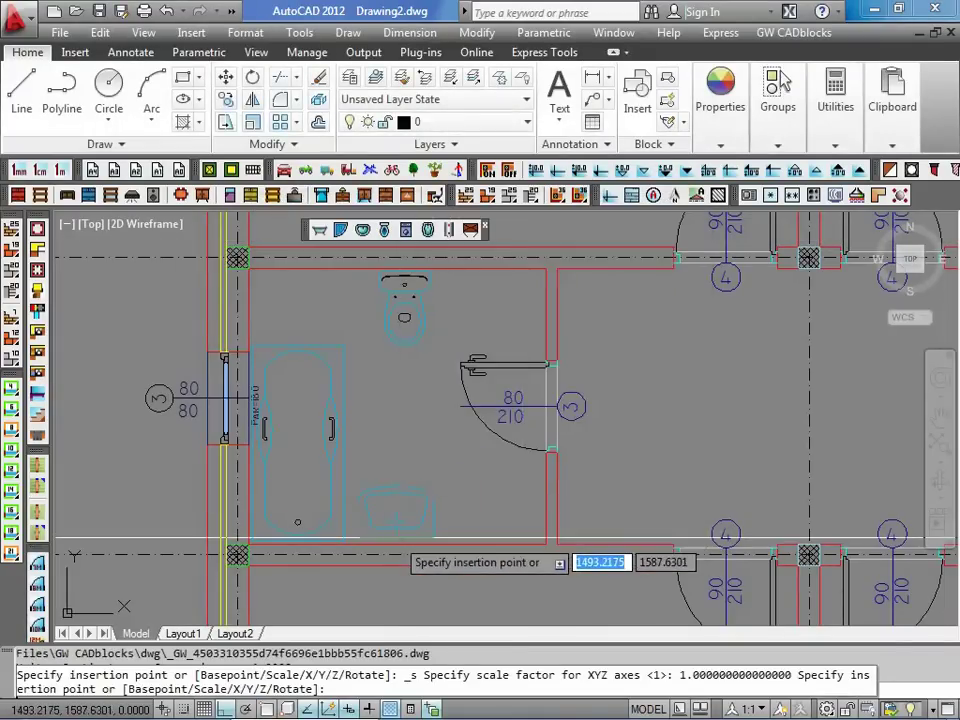
click(403, 543)
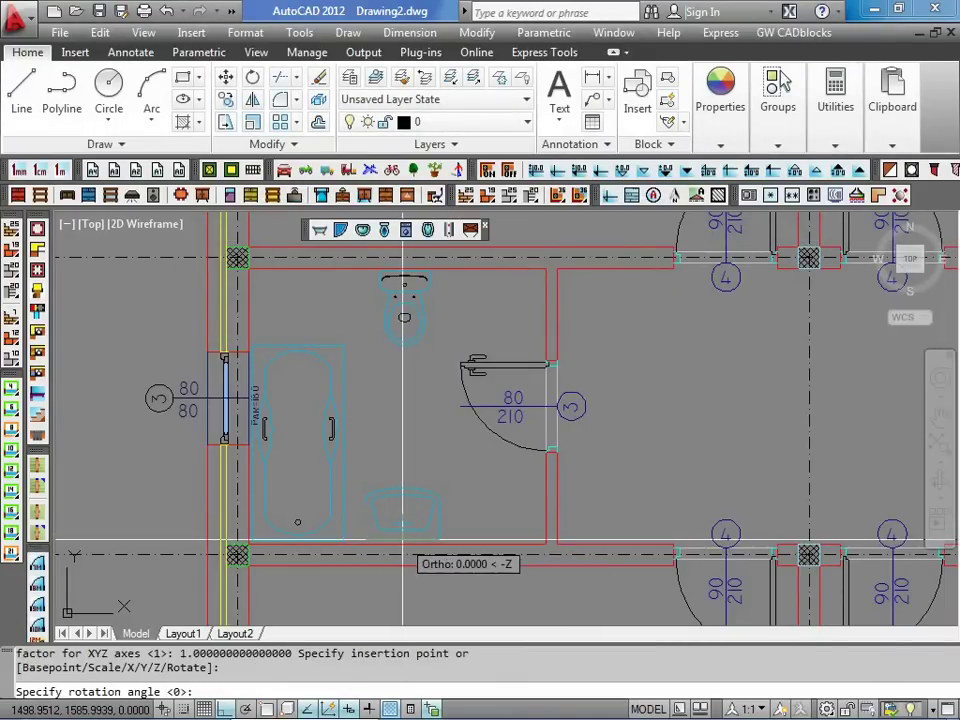
click(430, 546)
- Insert a 60x60 washing machine (Veš mašine) in the bathroom corner between the partition wall and the axis C wall
click(446, 234)
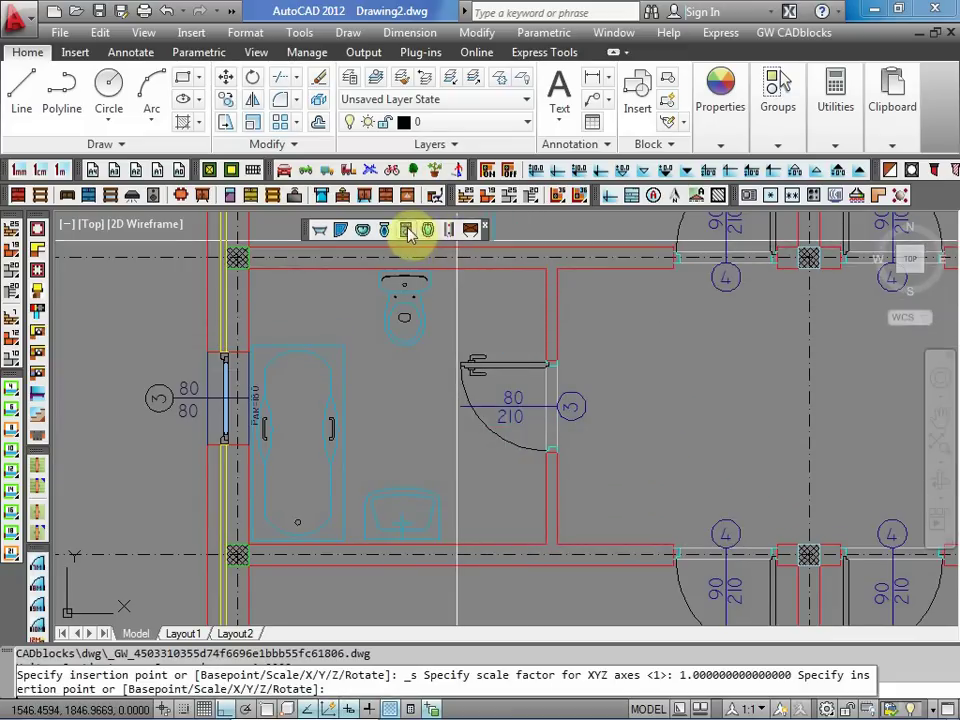
click(407, 231)
click(510, 249)
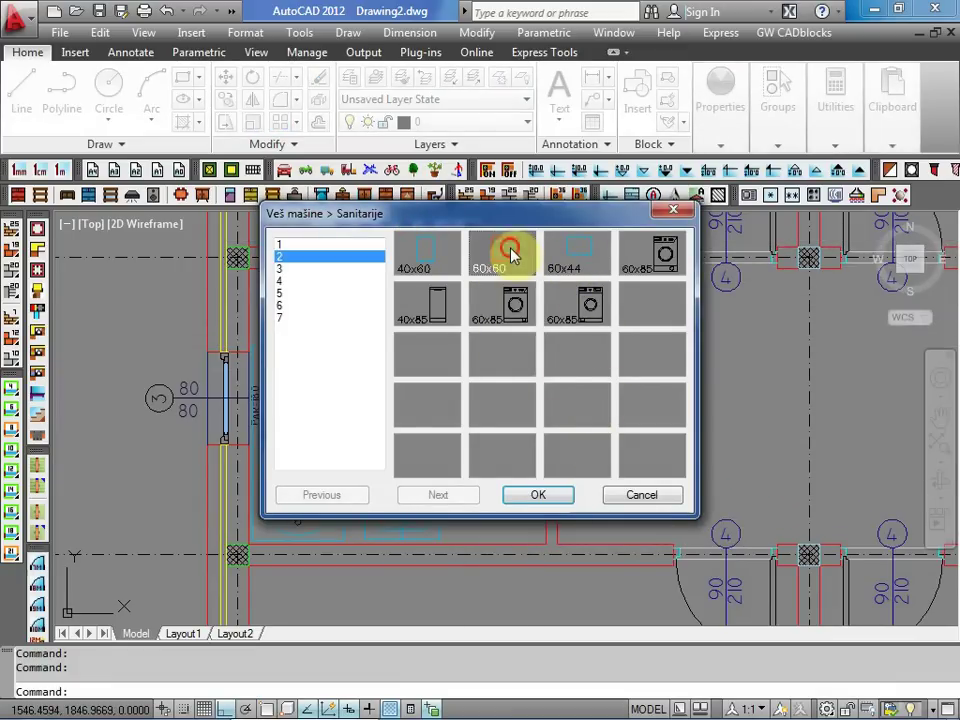
click(546, 505)
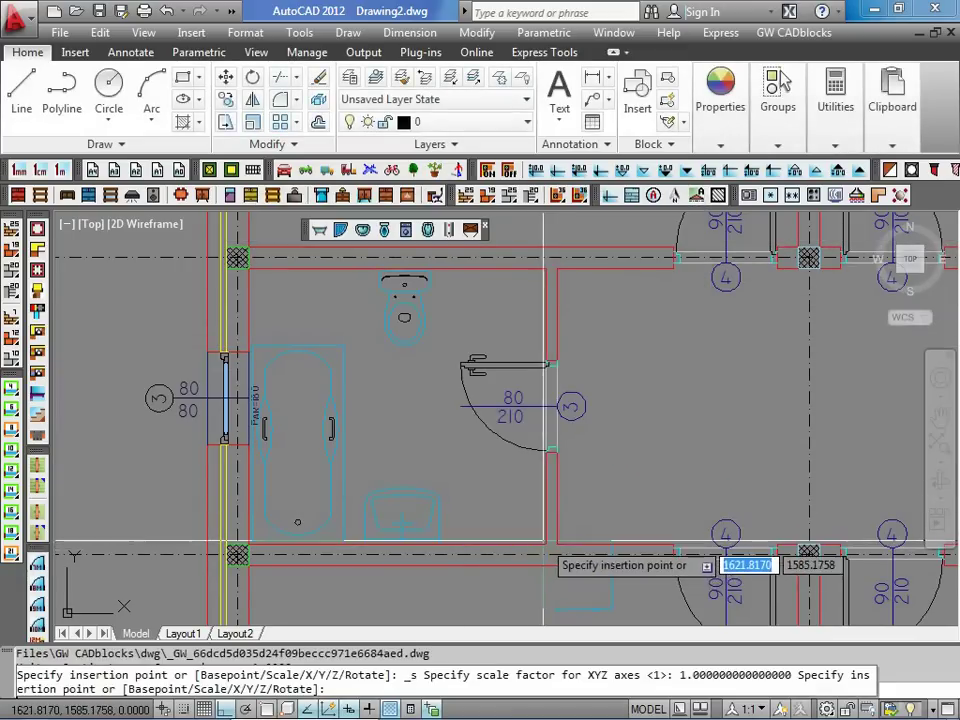
click(546, 540)
click(481, 522)
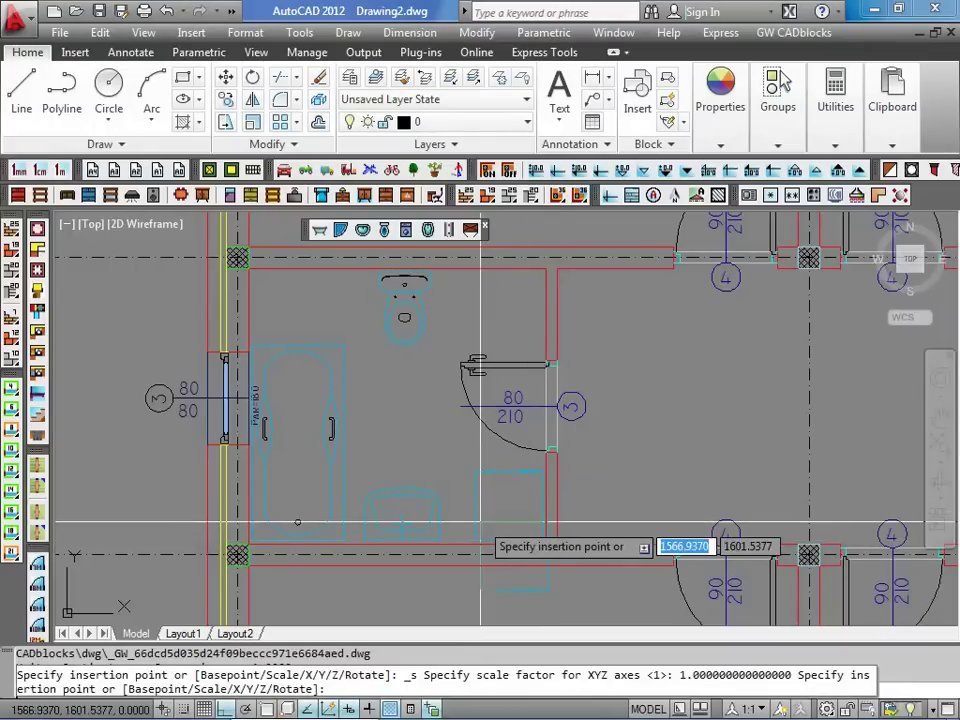
key(Escape)
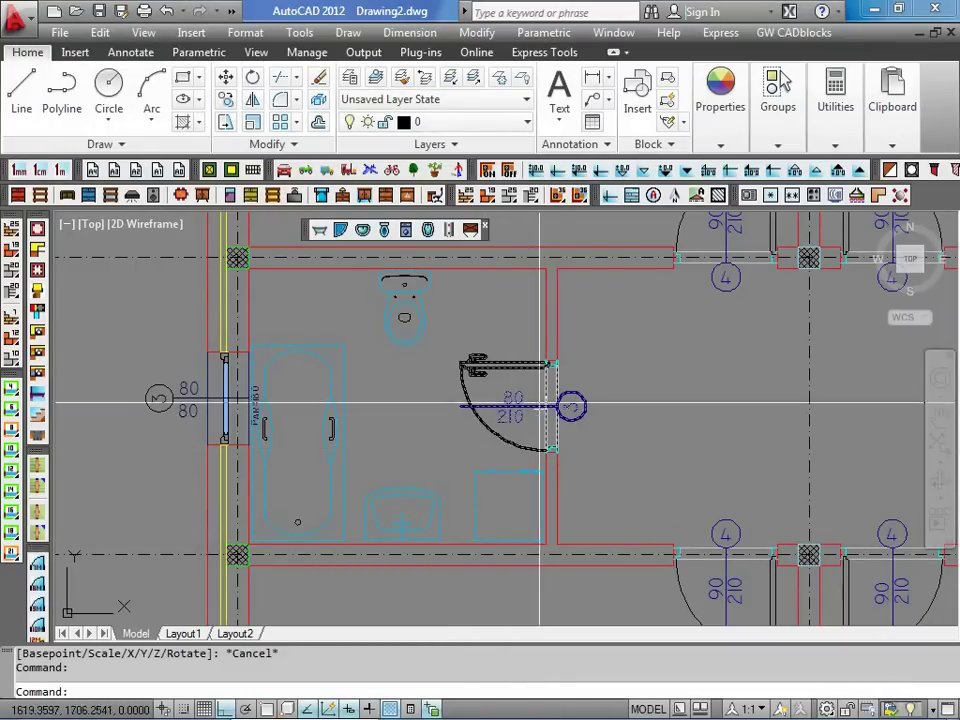
- Insert a plan-view L-shaped kitchen counter with stove and sink (Radni elementi) in the kitchen corner at axes 1 and B
middle_drag(540, 405, 509, 482)
mouse_move(523, 338)
middle_down()
mouse_move(495, 396)
mouse_move(476, 495)
middle_up()
click(769, 32)
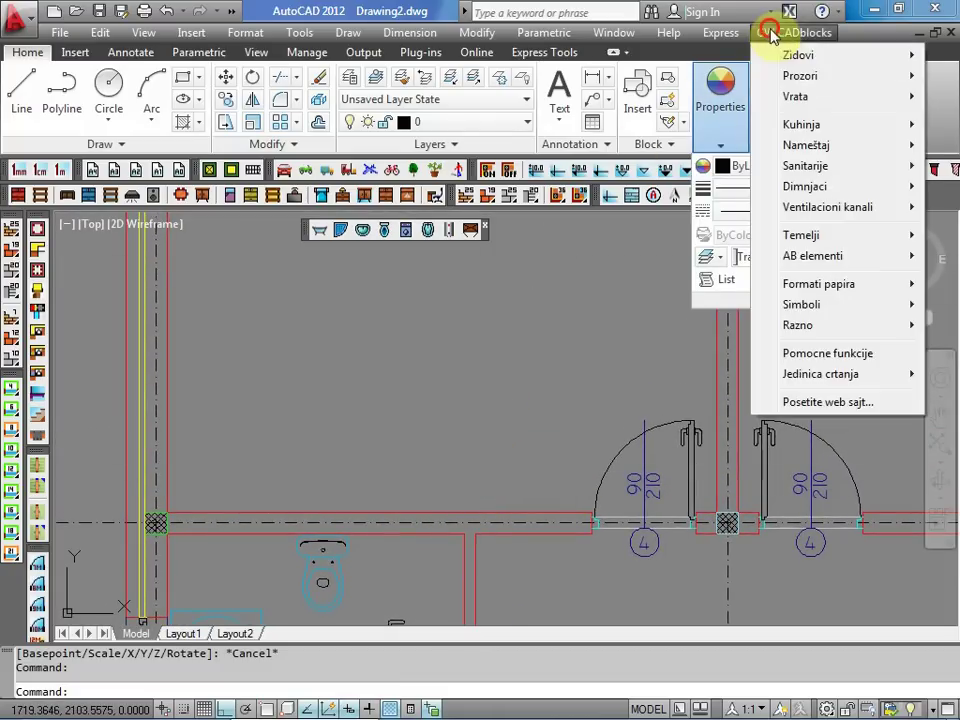
click(822, 124)
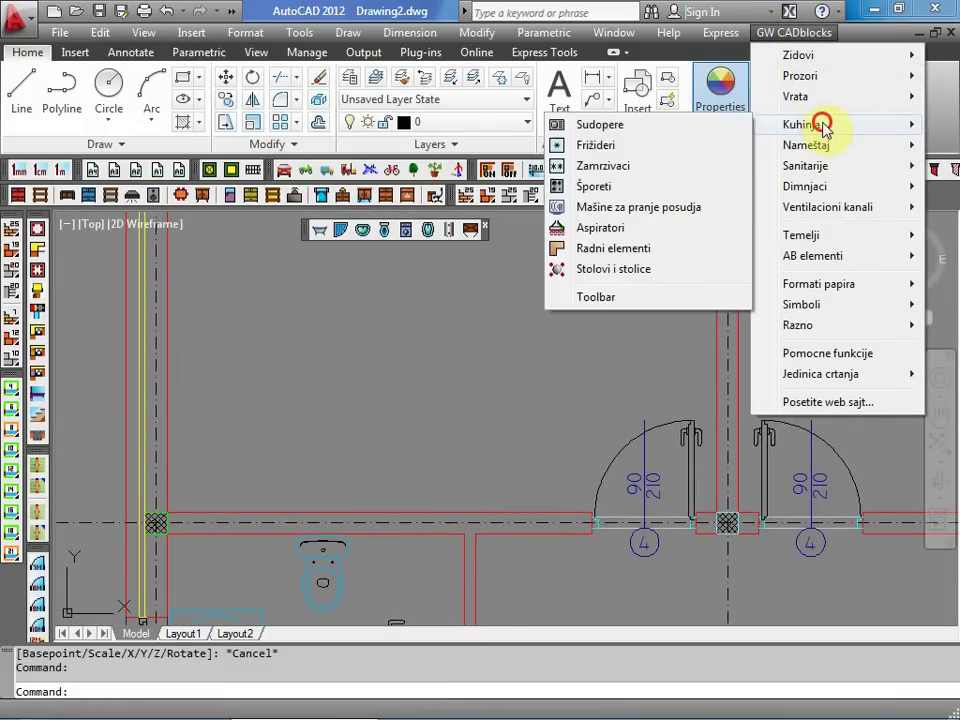
click(614, 248)
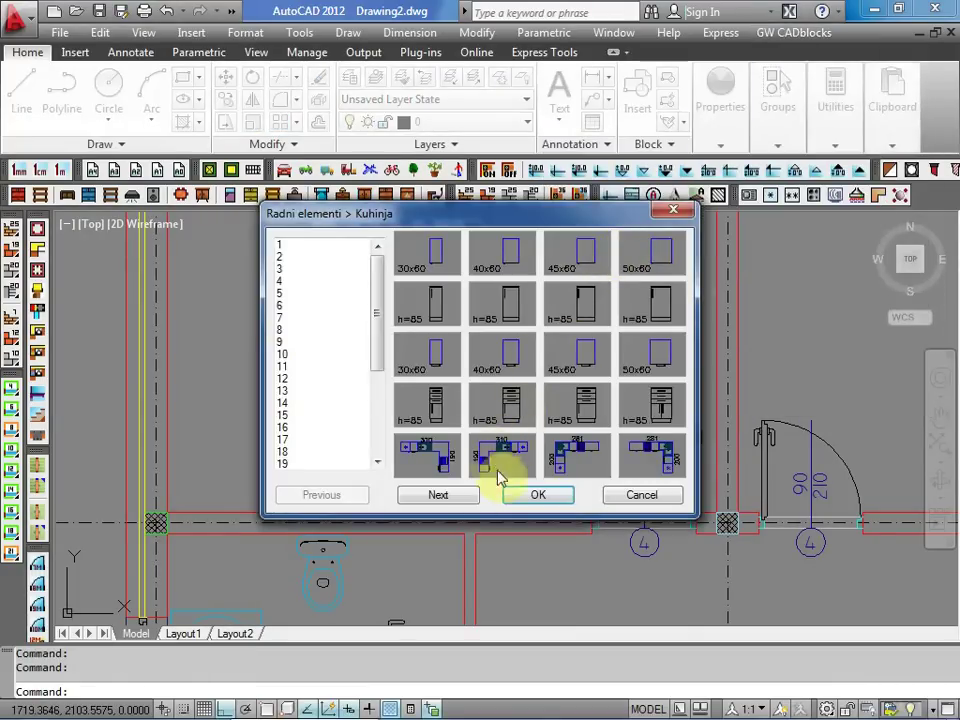
click(440, 495)
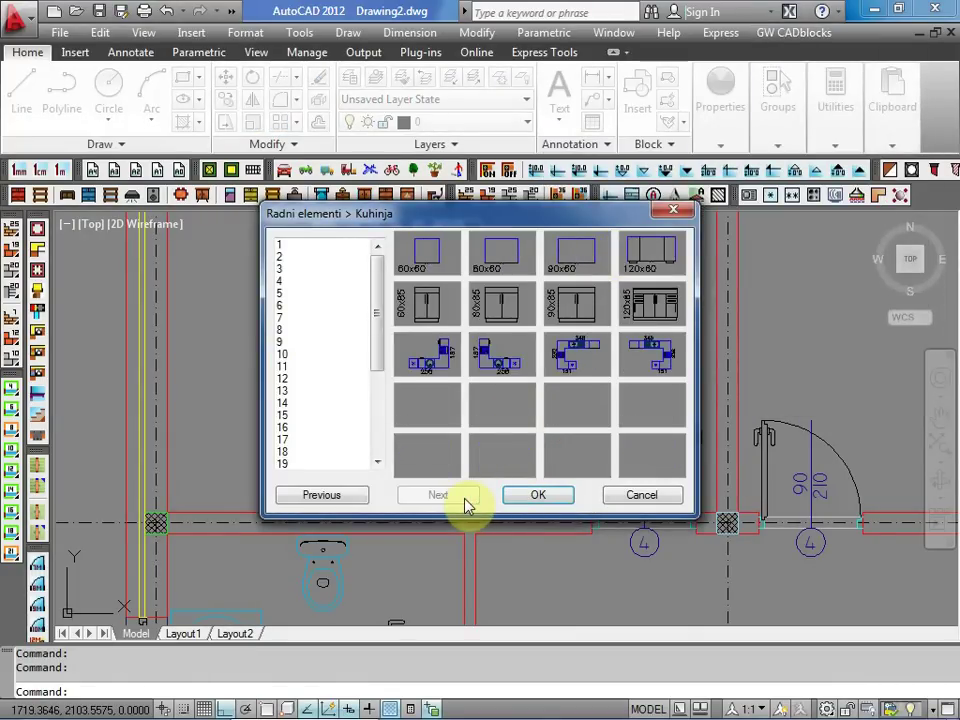
click(502, 364)
click(537, 497)
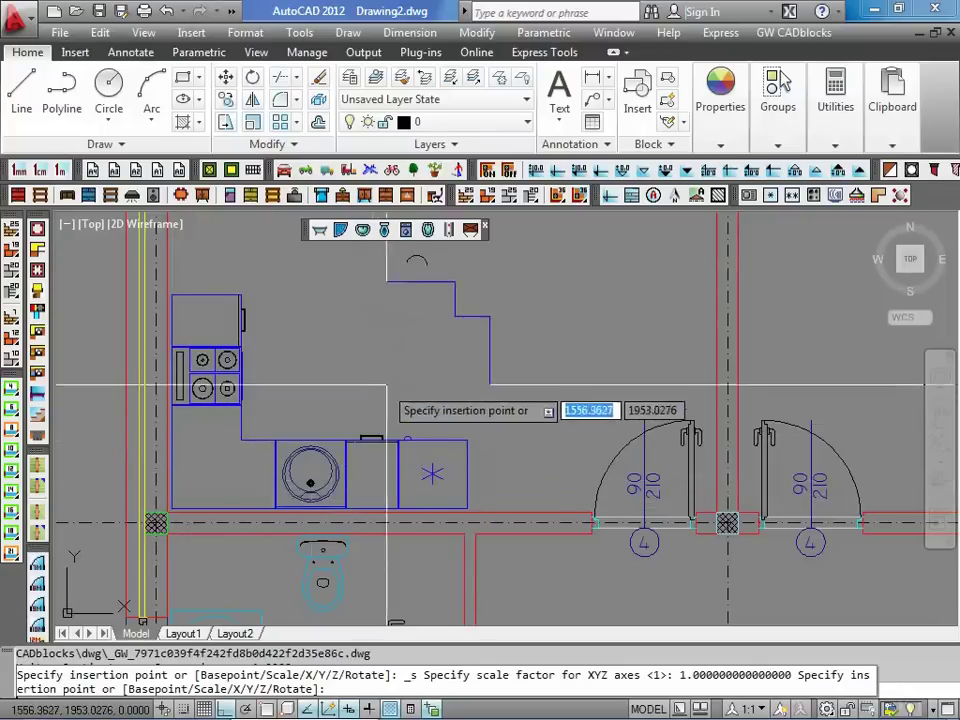
middle_drag(365, 385, 392, 443)
key(Escape)
- Insert a round 90 cm table with four chairs (Stolovi) in the kitchen's open area, away from the counter
scroll(414, 426, down, 2)
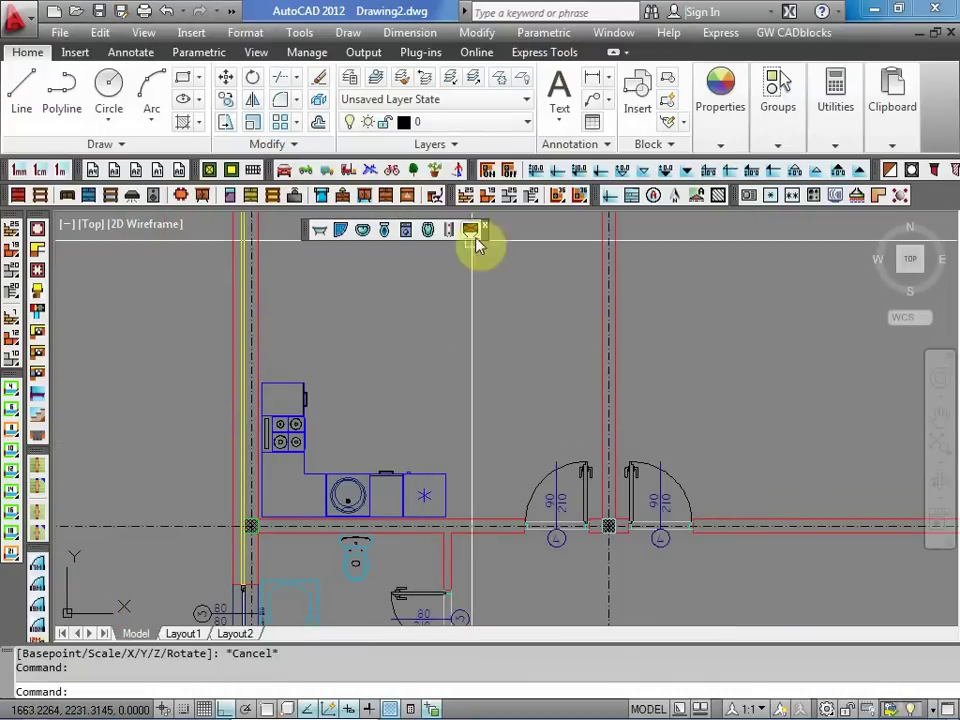
click(898, 195)
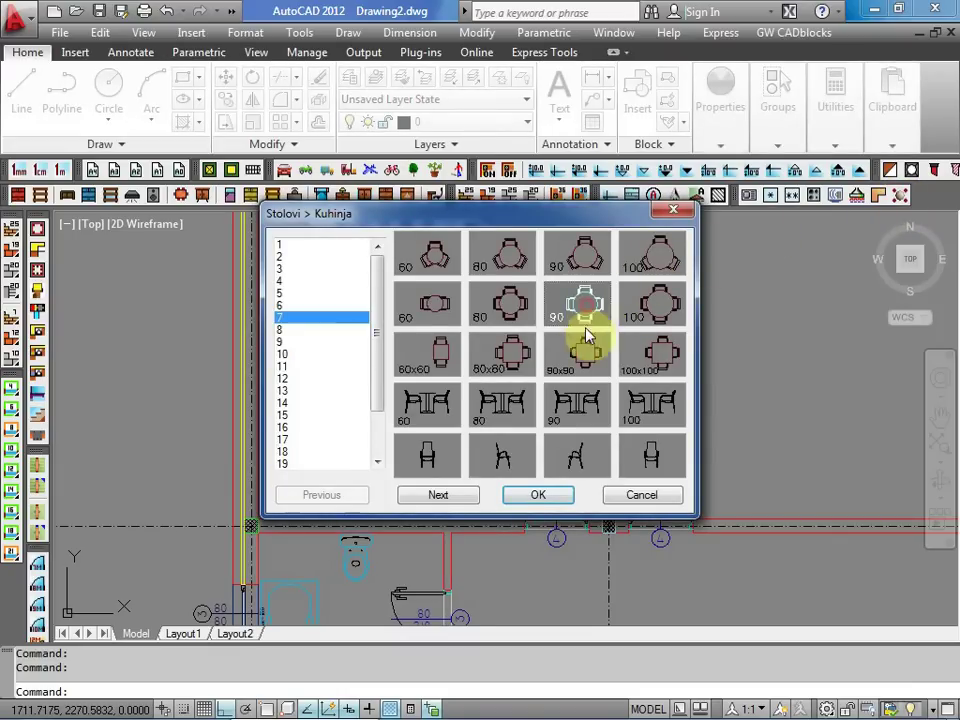
click(540, 495)
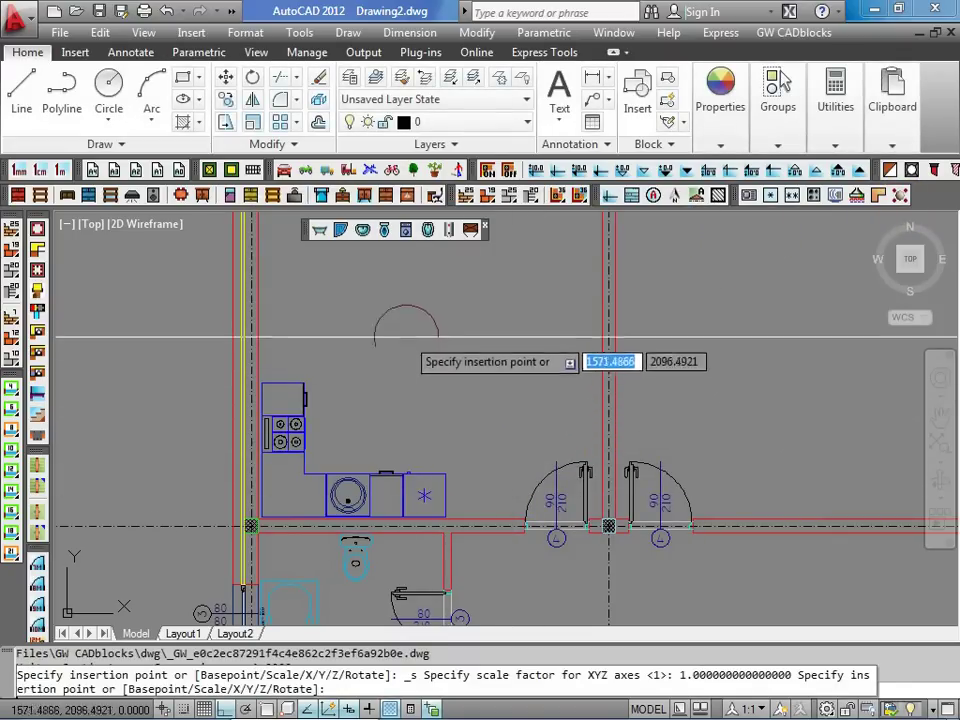
click(369, 290)
click(369, 290)
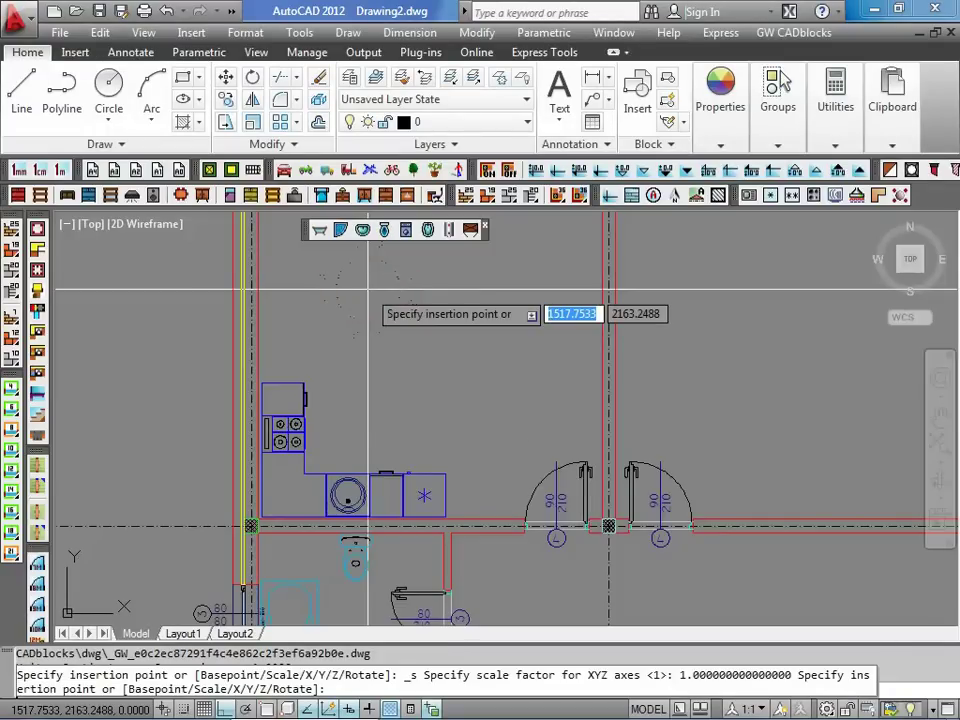
key(F8)
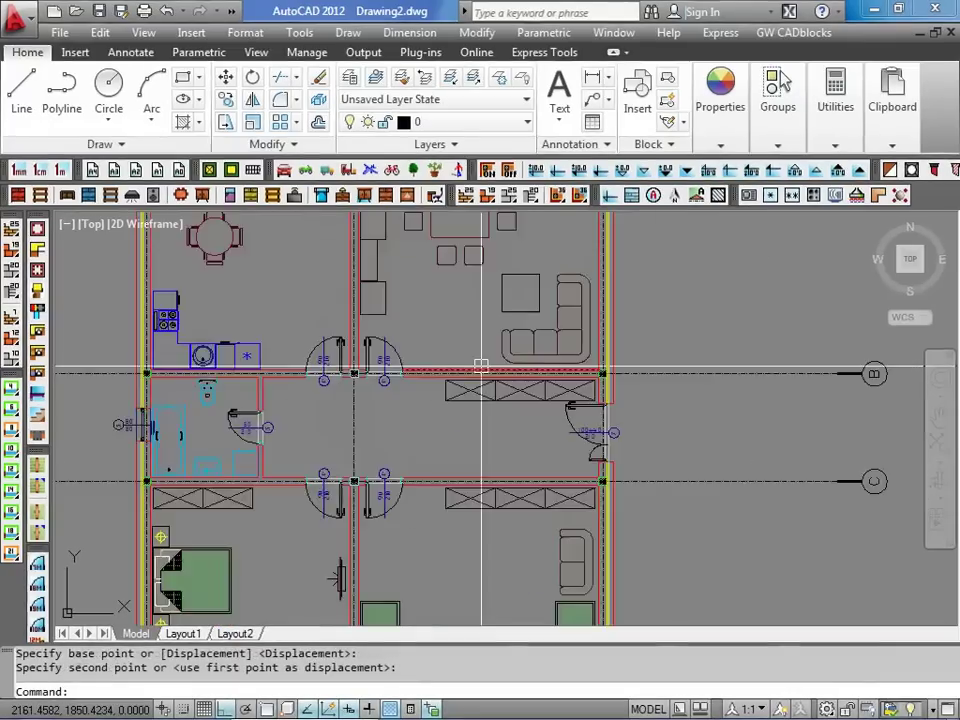
- Insert the 36 cm basement outer-wall foundation section without window (Objekti sa podzemnom etažom - Termoizolacija) unrotated where axis 1 meets the horizontal line
scroll(476, 360, down, 2)
middle_drag(466, 357, 499, 364)
scroll(499, 364, down, 4)
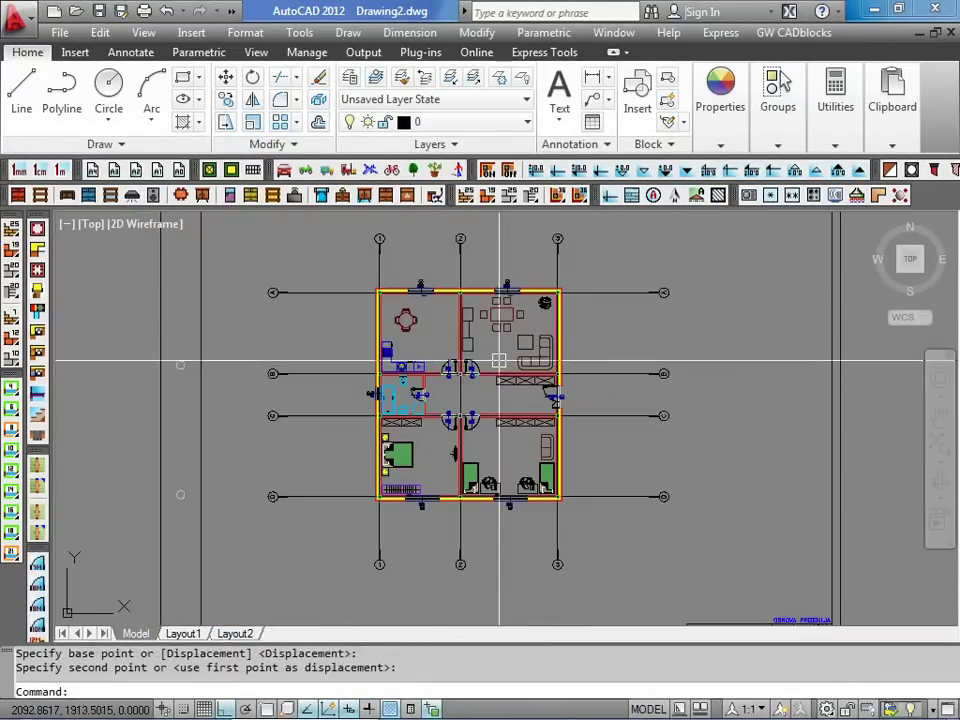
mouse_move(482, 337)
middle_down()
mouse_move(480, 436)
mouse_move(476, 401)
middle_up()
scroll(476, 401, up, 4)
scroll(477, 400, up, 2)
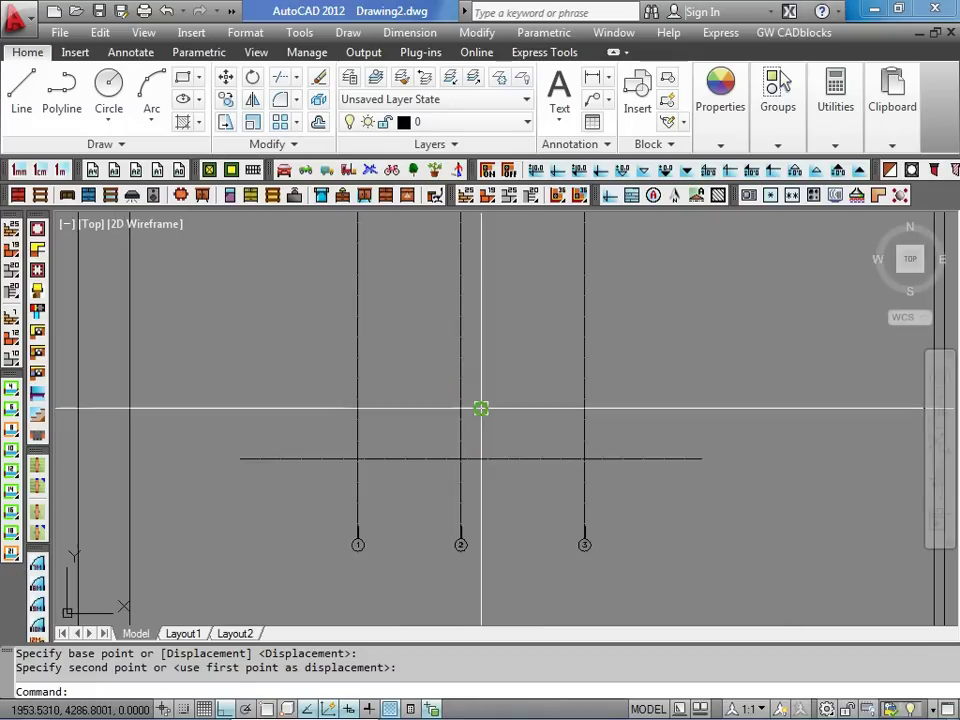
click(788, 34)
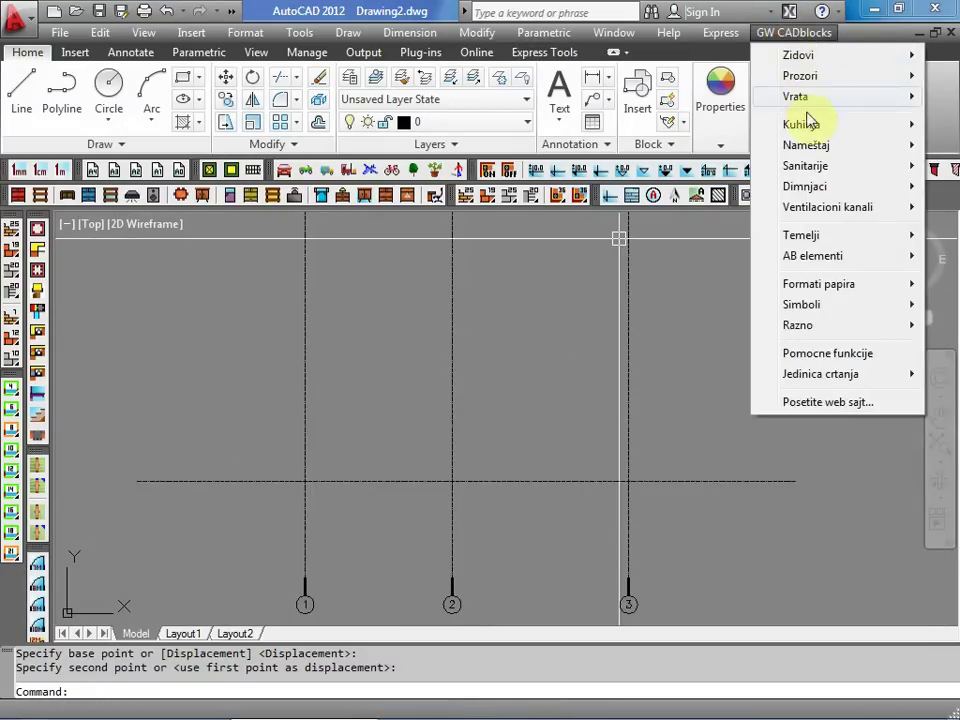
click(813, 237)
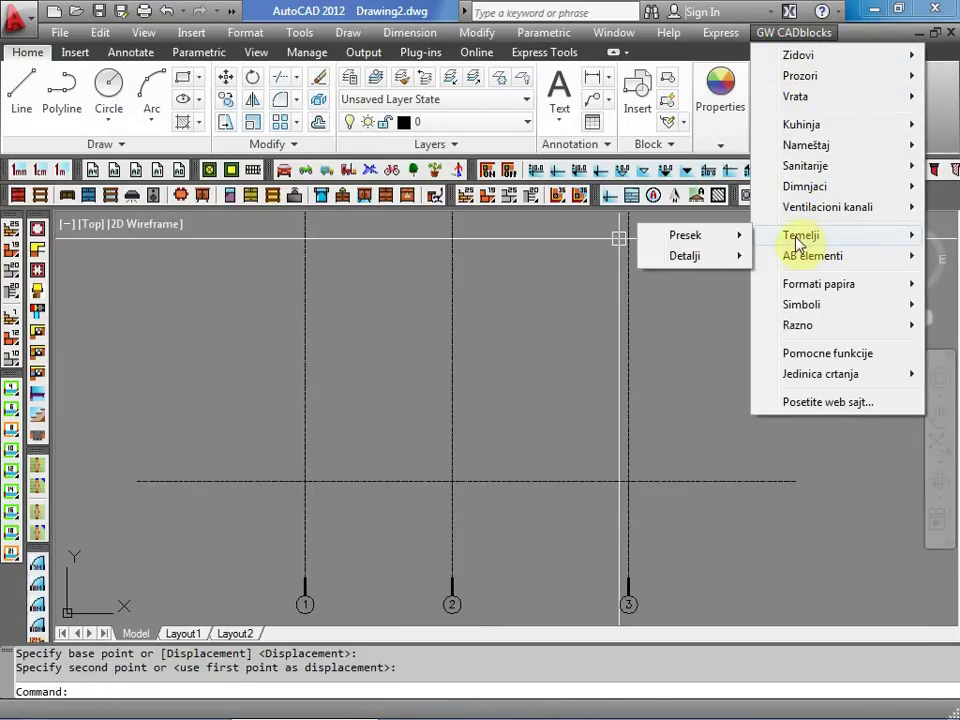
mouse_move(736, 245)
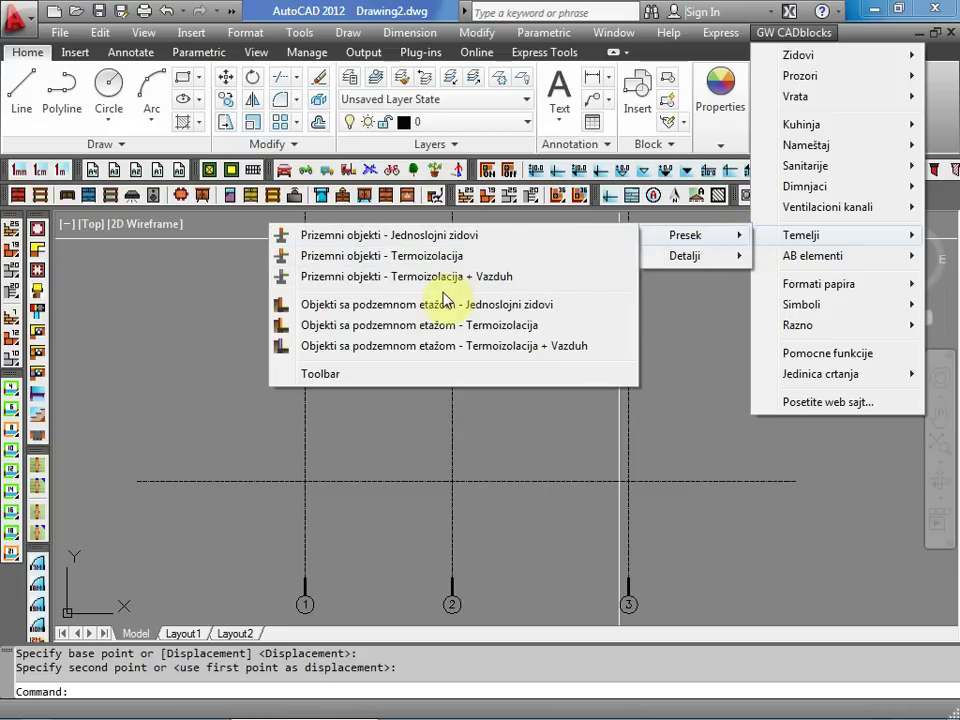
click(398, 326)
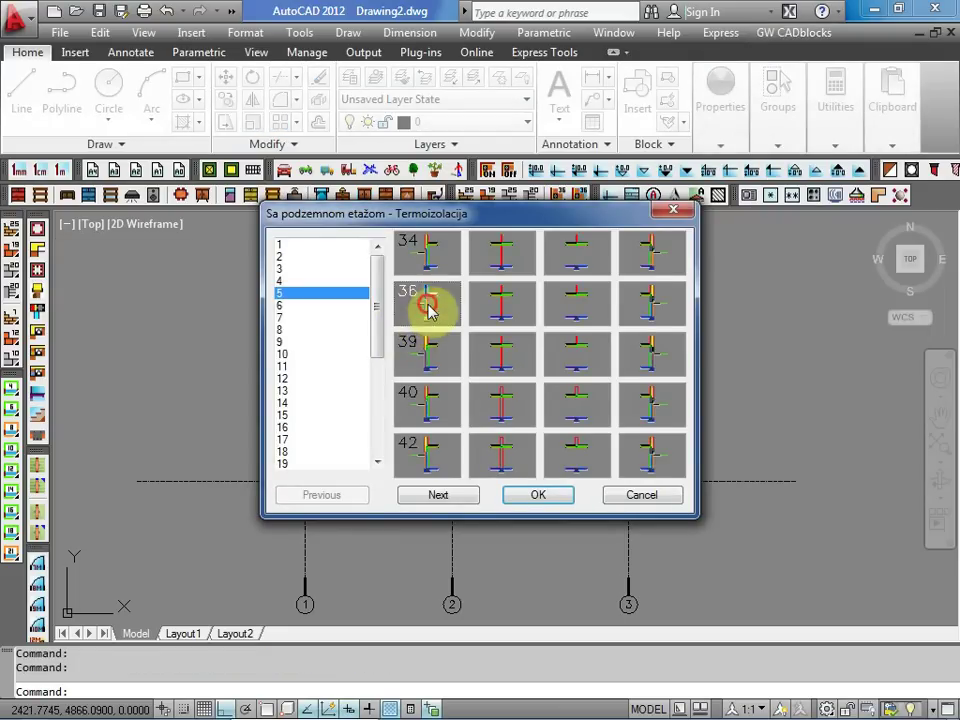
click(538, 495)
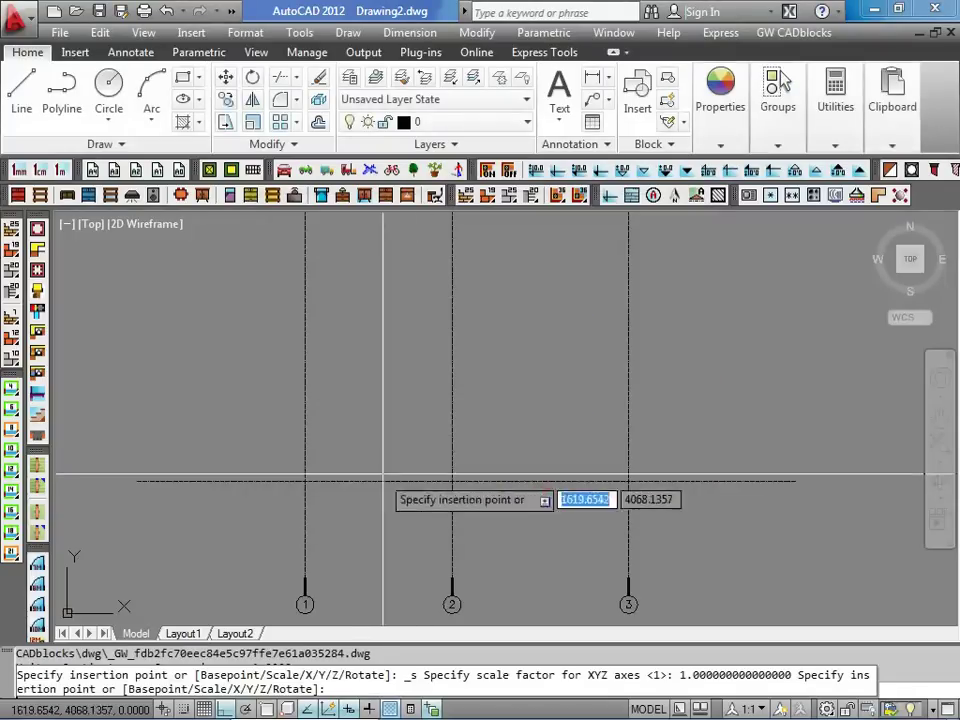
click(305, 482)
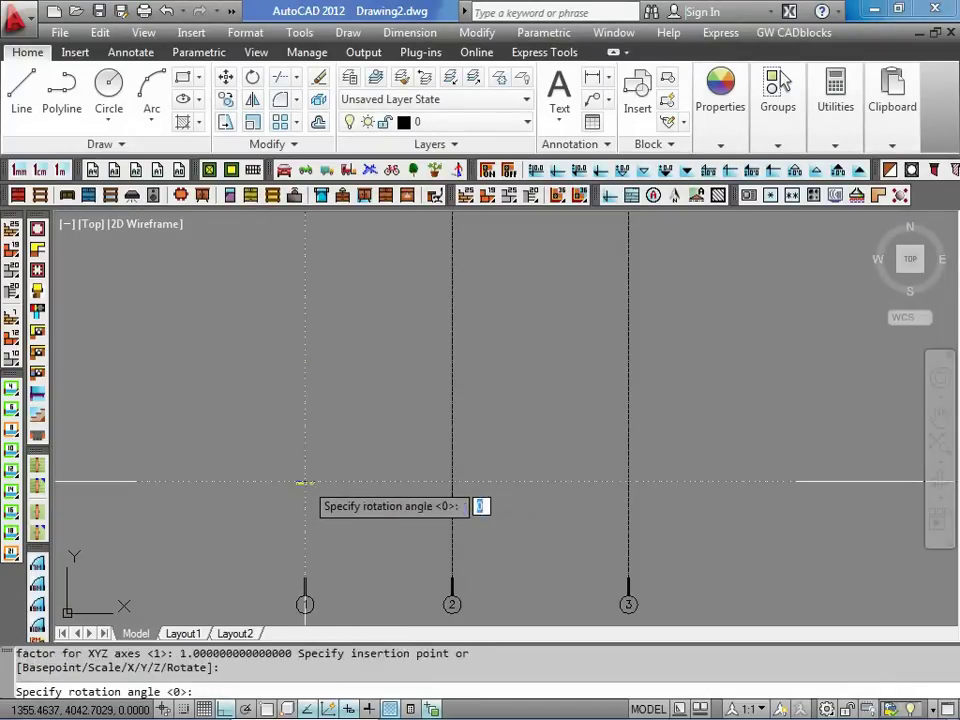
key(Return)
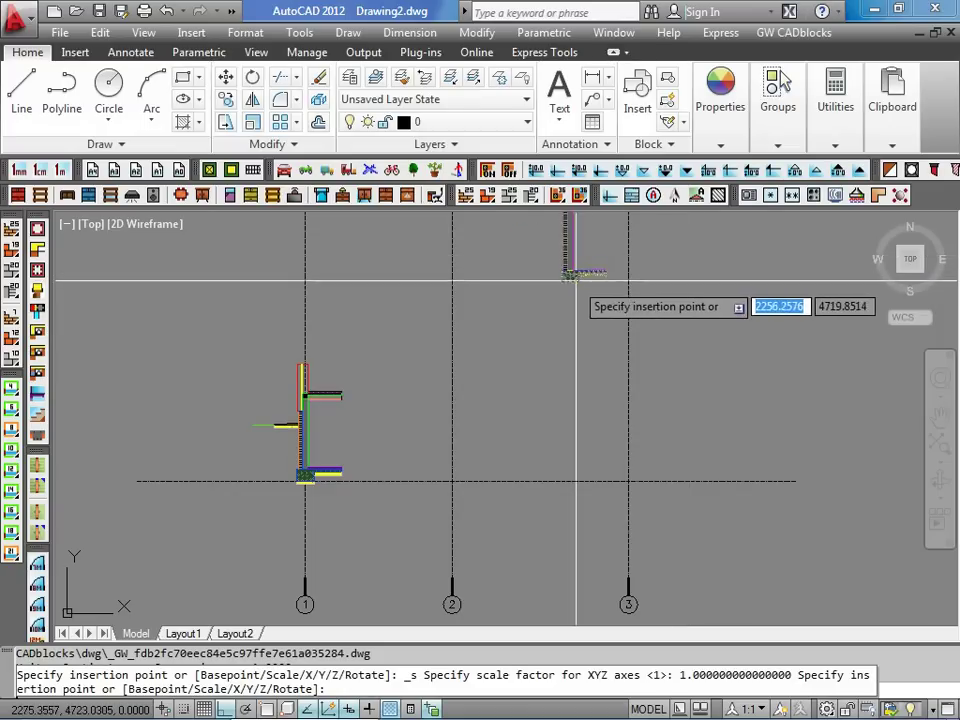
key(Escape)
- Display the foundation section toolbar (Temelji, Presek) and place it above the section drawing
click(778, 34)
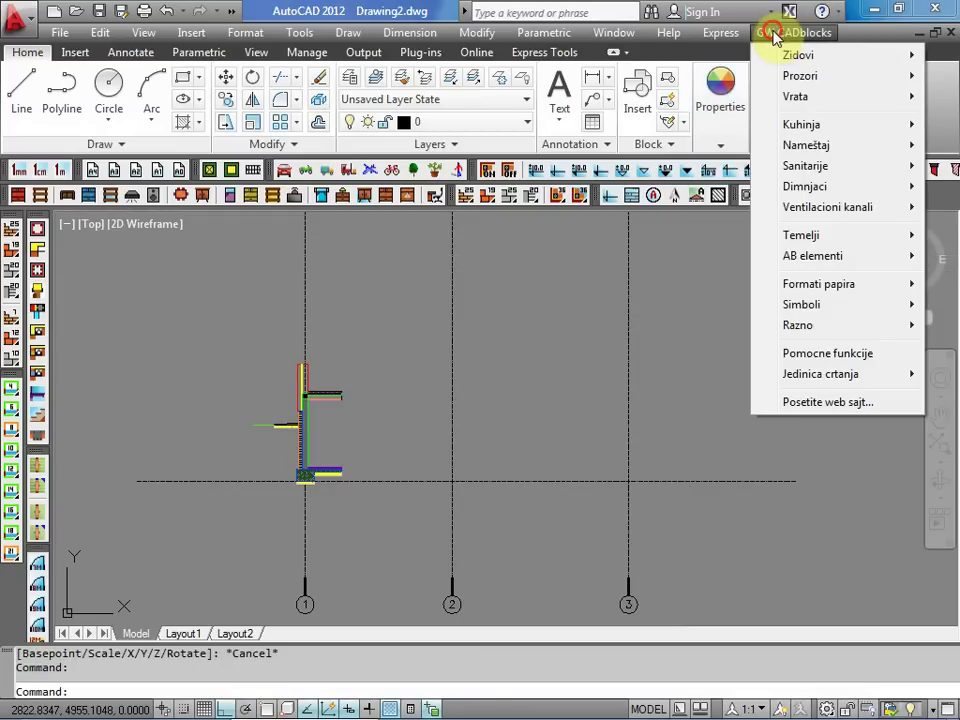
mouse_move(814, 239)
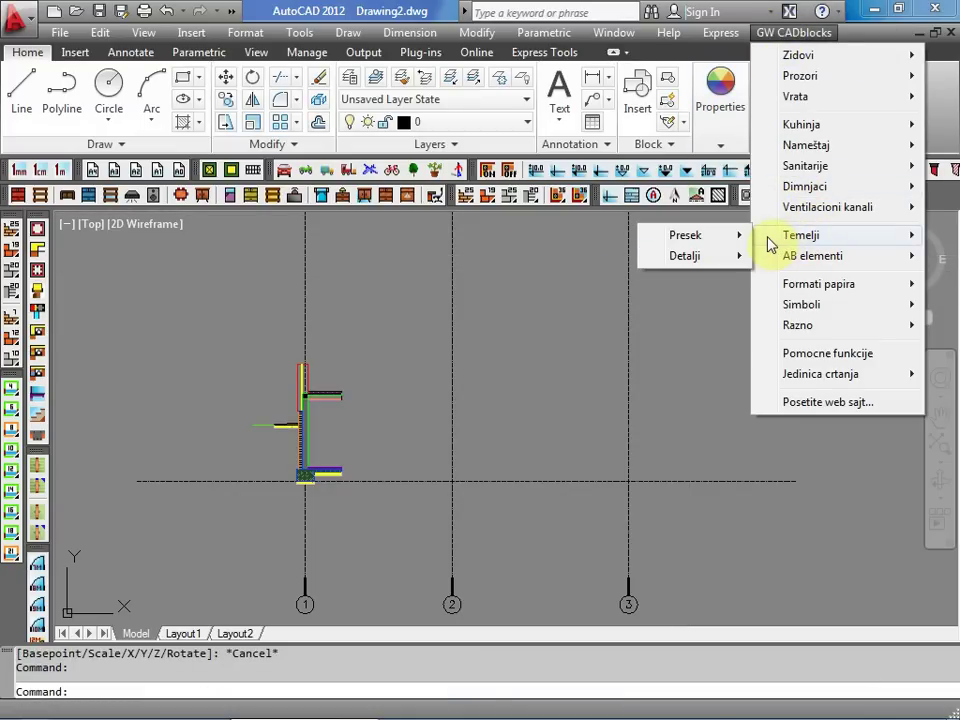
mouse_move(730, 240)
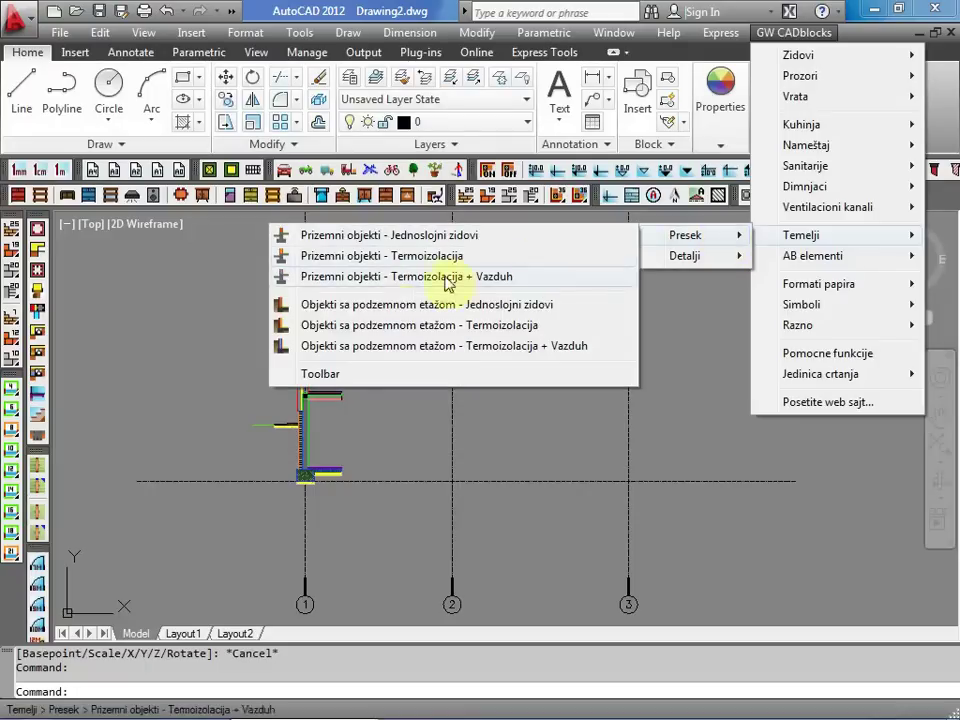
click(331, 376)
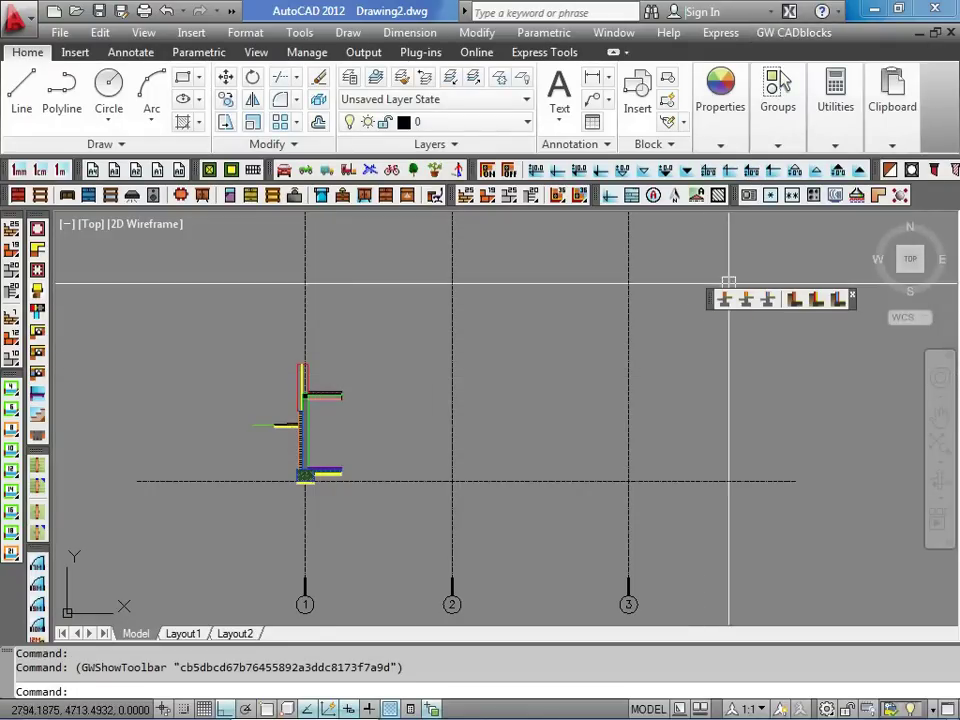
drag(376, 279, 369, 259)
- Insert the 36 cm thermally insulated basement series' interior-wall foundation section, with the wall continuing below the slab, unrotated on axis 2's base intersection
click(471, 260)
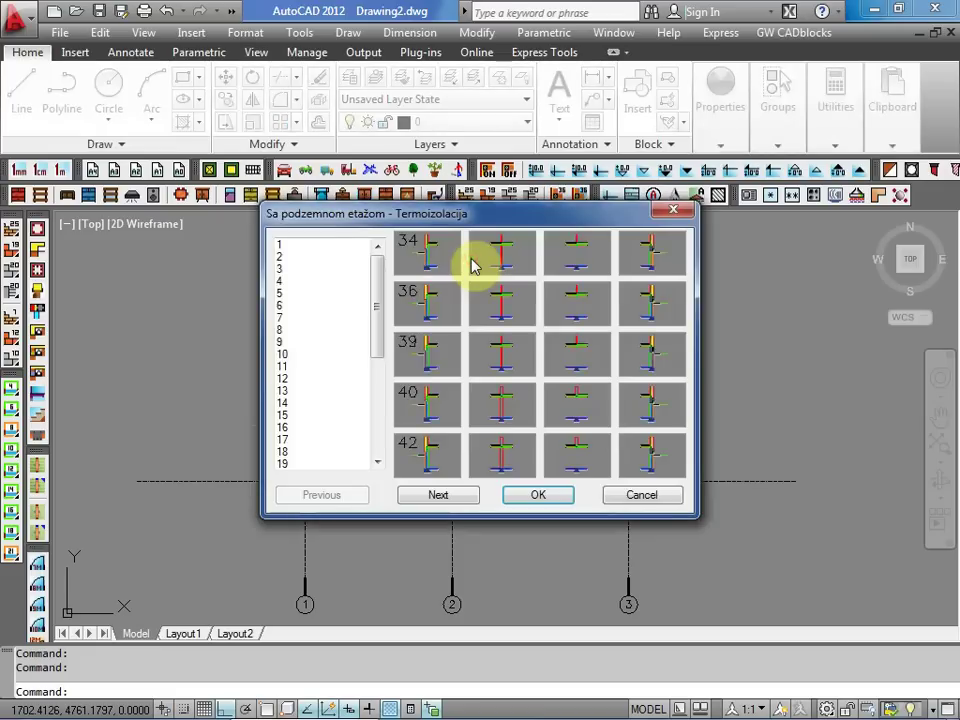
double_click(507, 306)
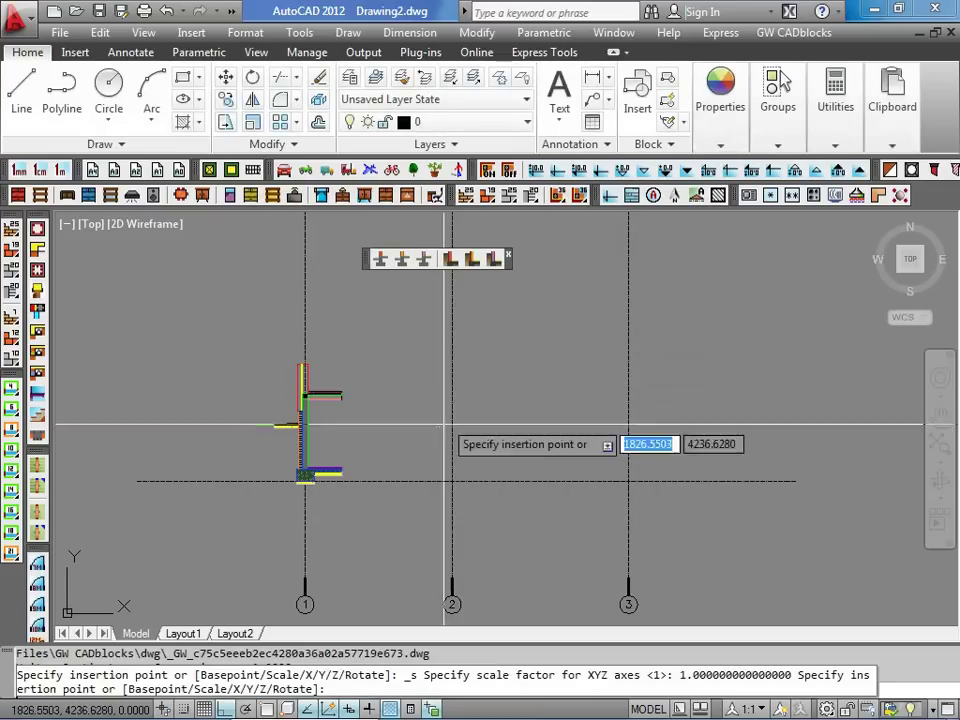
click(452, 481)
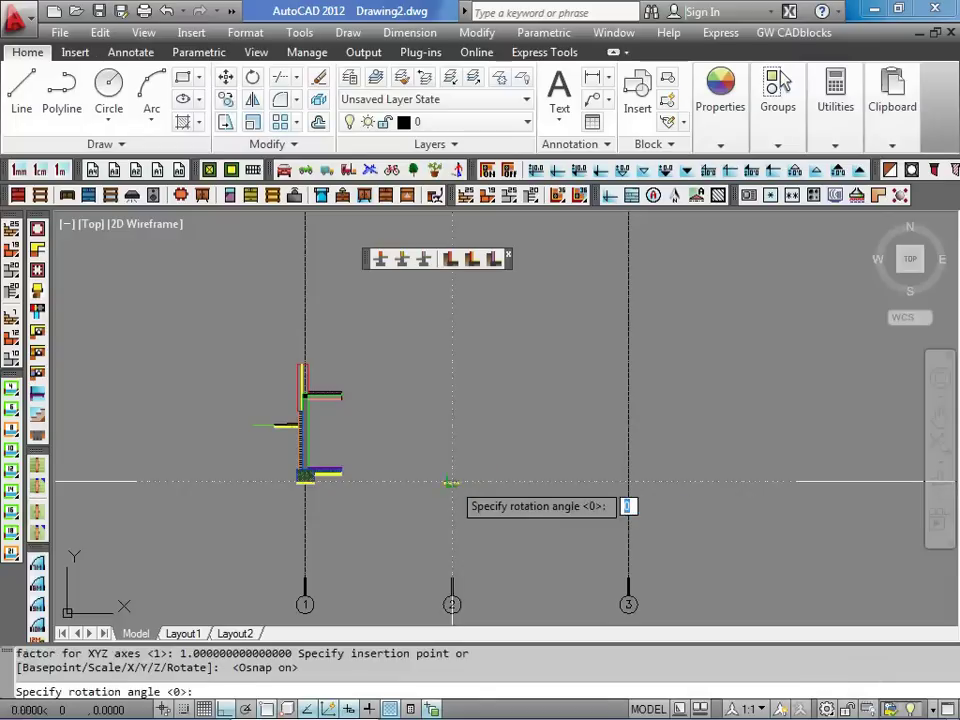
key(Return)
- Insert the 36 cm series' outer-wall foundation section with basement window on the base line at axis 3
click(471, 259)
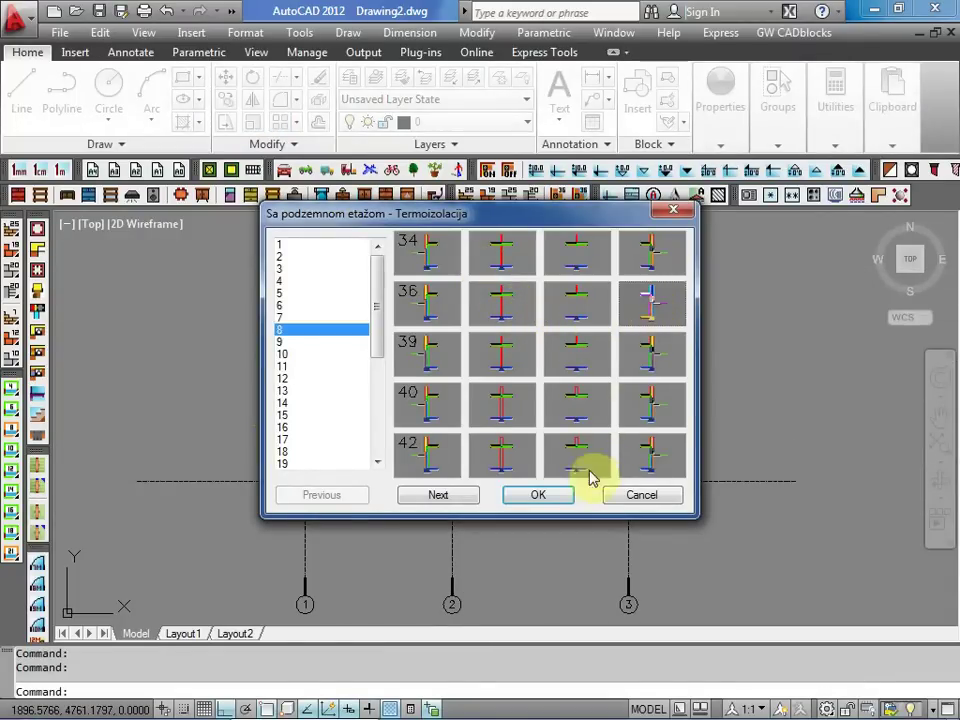
click(553, 496)
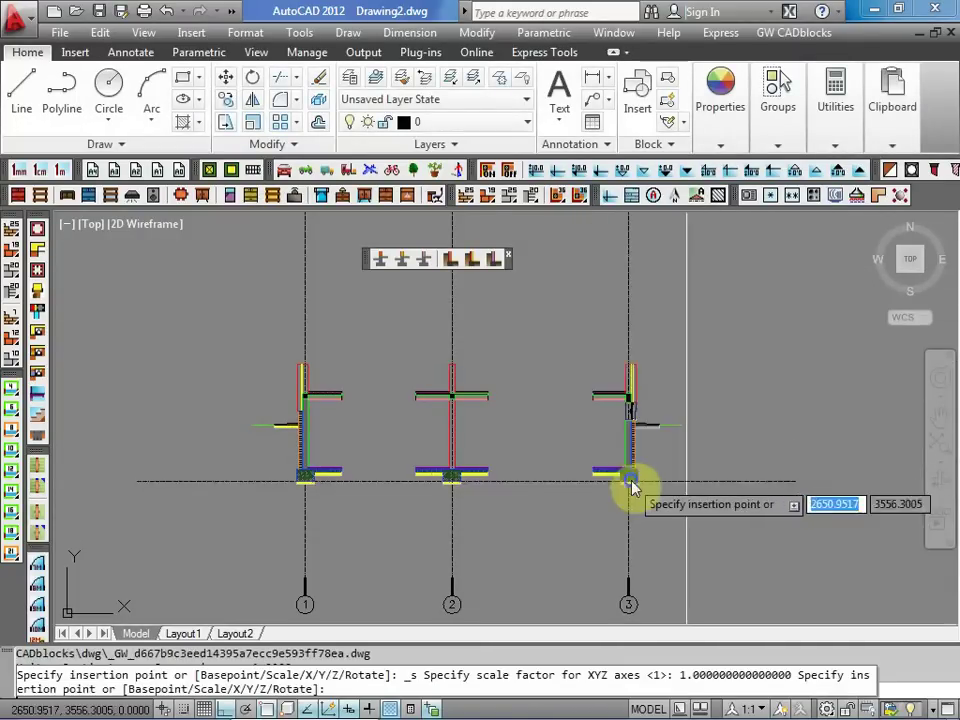
key(Escape)
- Explode the three foundation section blocks at axes 1, 2 and 3
scroll(542, 463, up, 4)
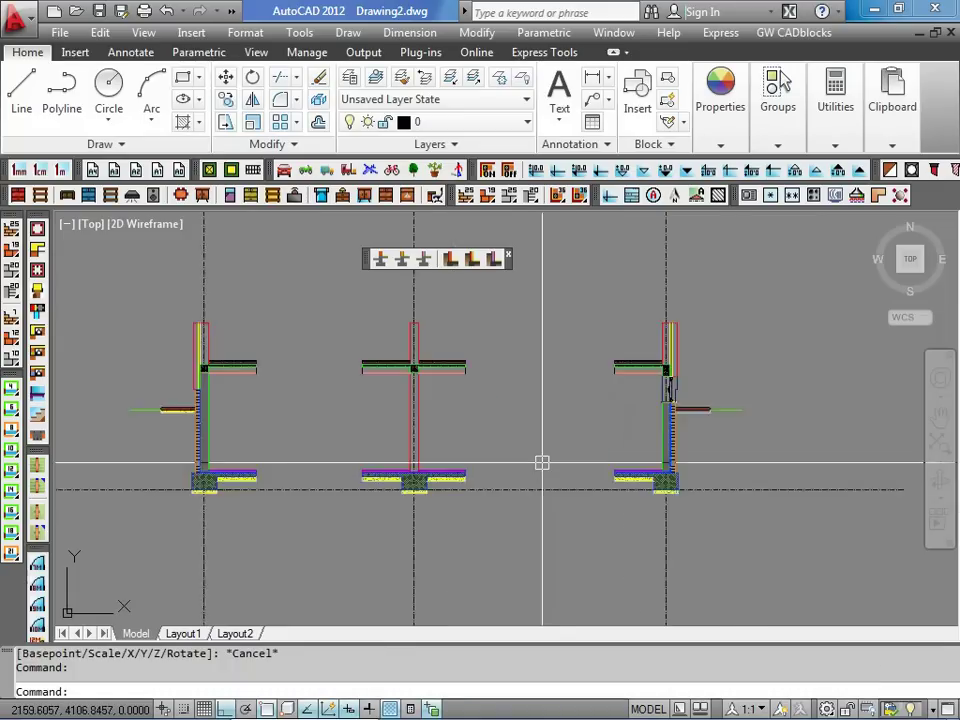
mouse_move(418, 430)
middle_down()
mouse_move(536, 450)
mouse_move(526, 457)
middle_up()
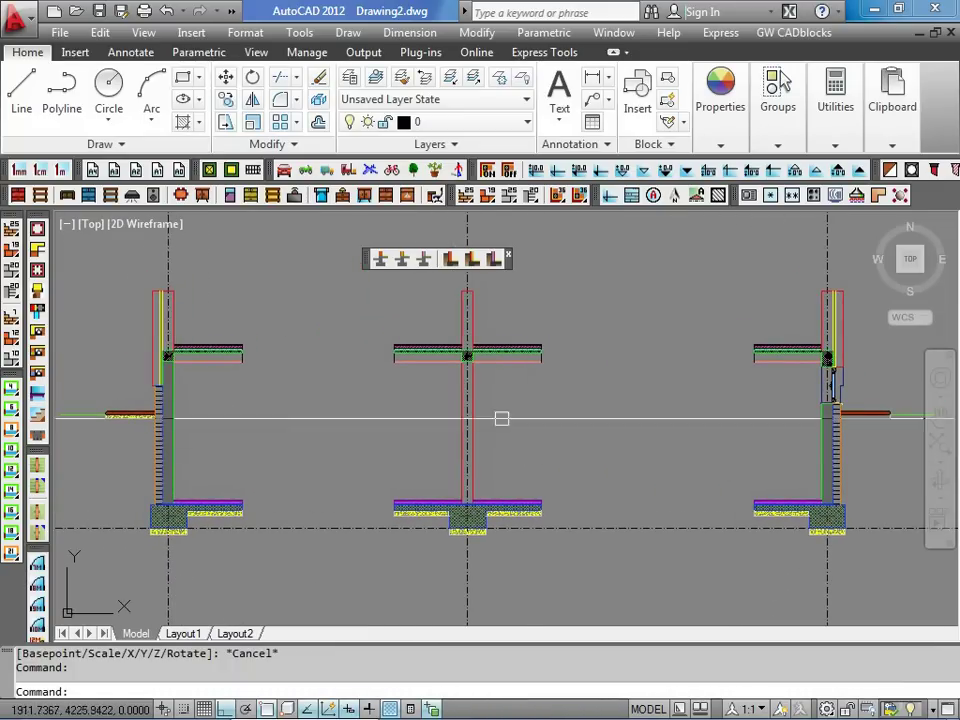
click(318, 99)
click(204, 353)
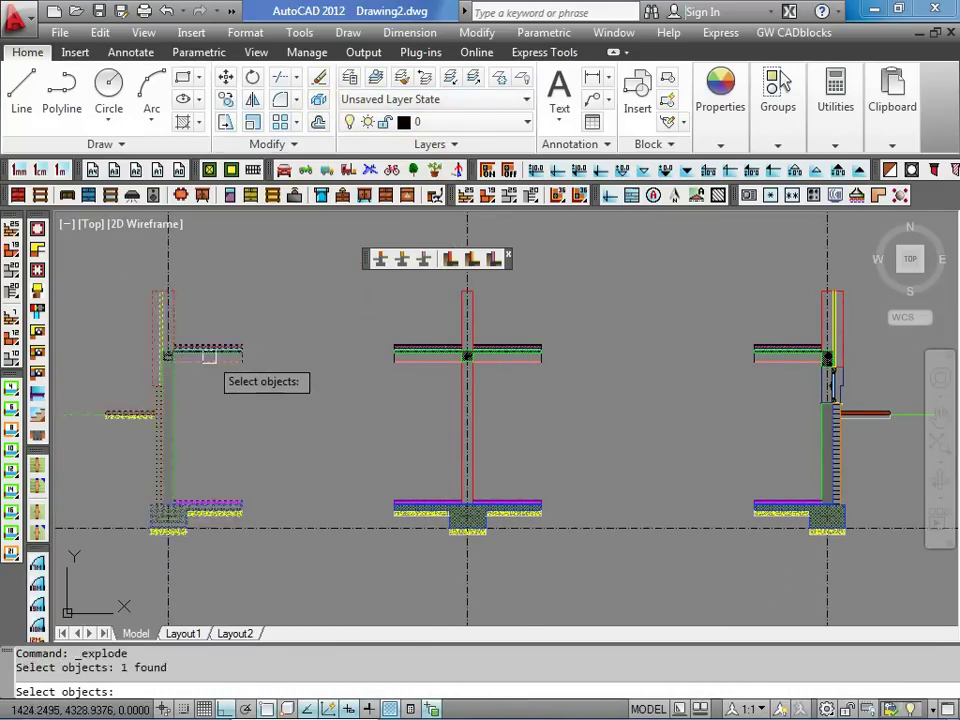
click(420, 512)
click(785, 515)
key(Return)
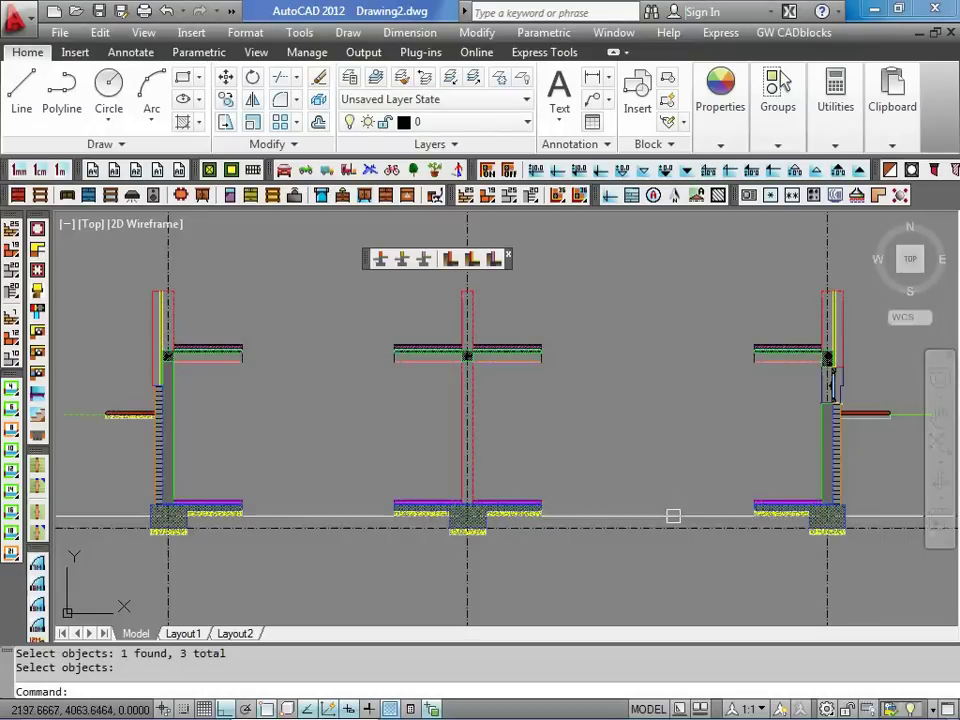
- Stretch the basement floor layers of the axis 1 section horizontally until they meet the axis 2 section's floor
click(225, 121)
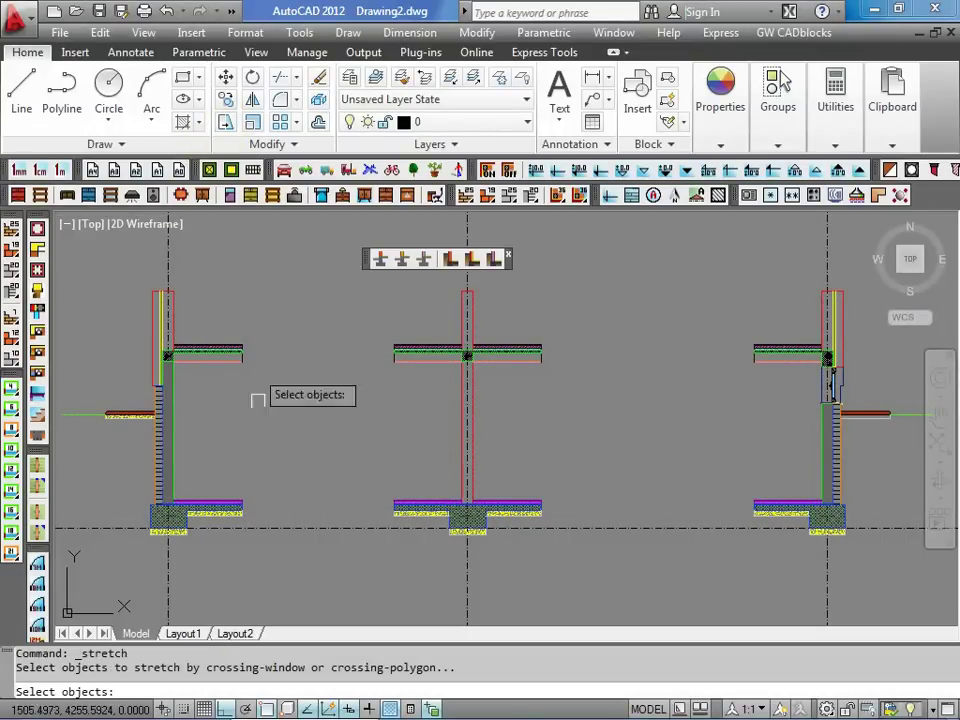
click(258, 398)
click(232, 457)
key(Return)
scroll(254, 507, up, 2)
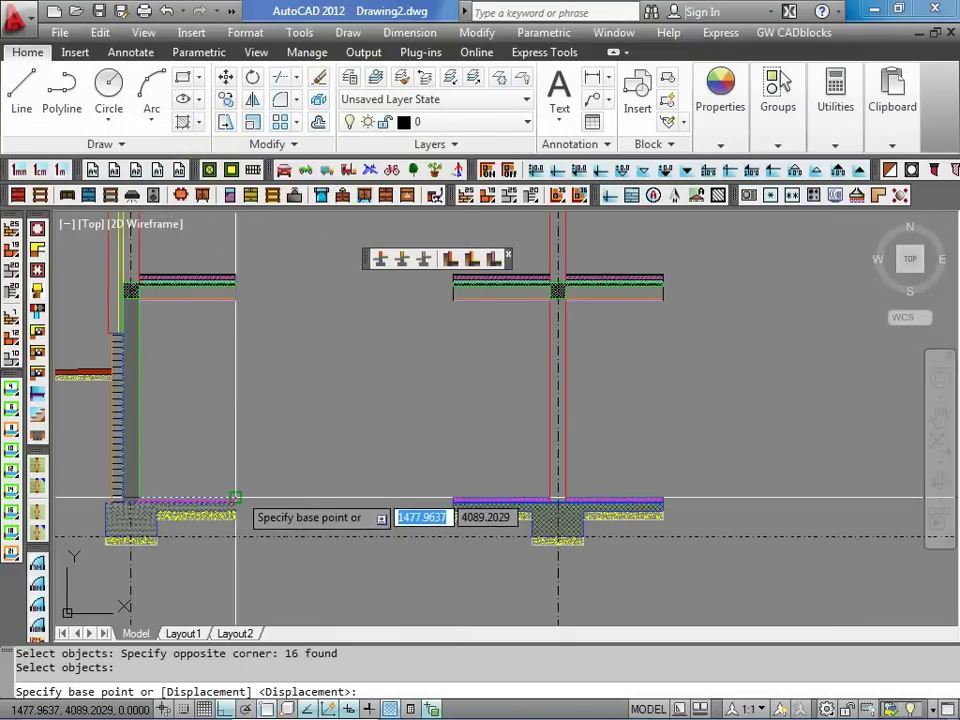
click(236, 497)
click(452, 495)
- Stretch the basement floor layers of the axis 2 section horizontally until they meet the axis 3 section's floor
mouse_move(555, 510)
middle_down()
mouse_move(354, 510)
mouse_move(369, 500)
middle_up()
key(Return)
click(459, 437)
key(Return)
click(476, 488)
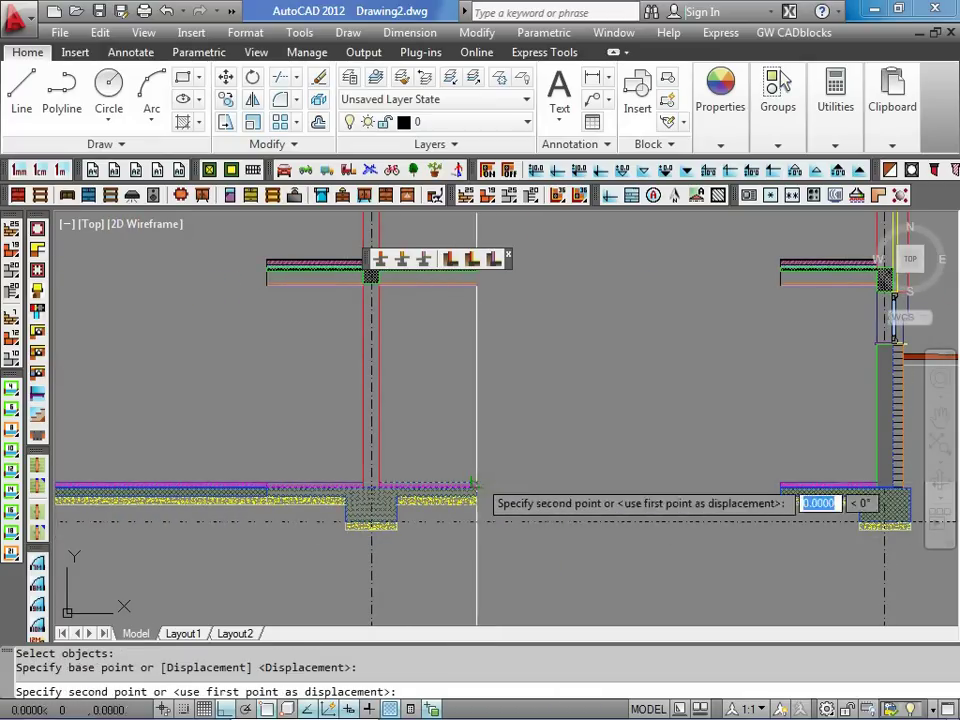
click(908, 488)
- Stretch the slab layers above the basement at axis 3 horizontally until they meet the axis 2 section's slab
key(Return)
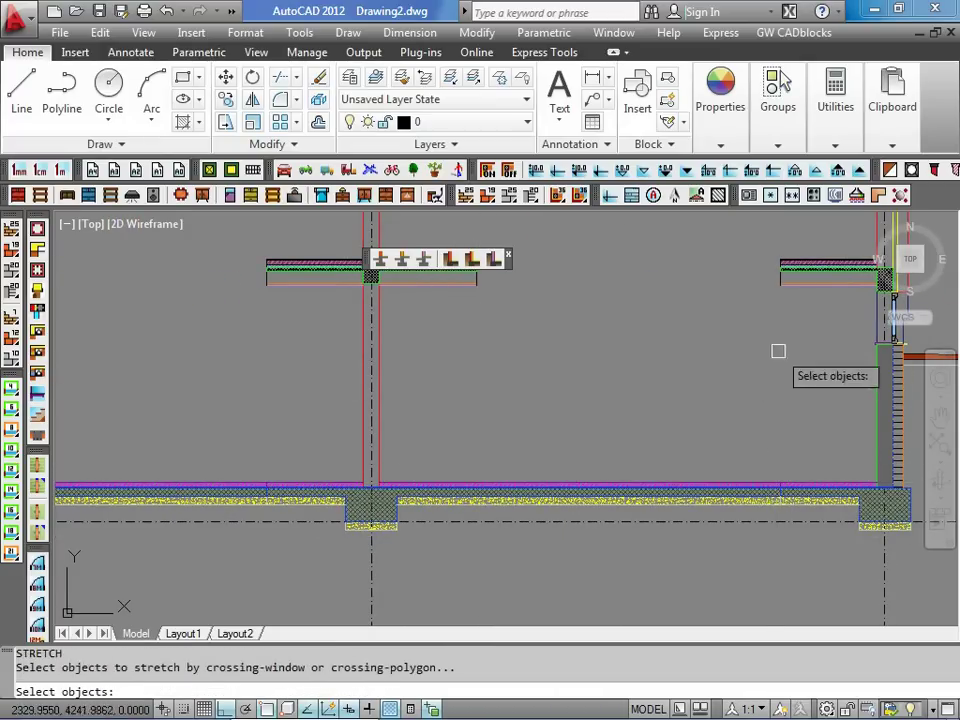
click(795, 310)
click(756, 240)
key(Return)
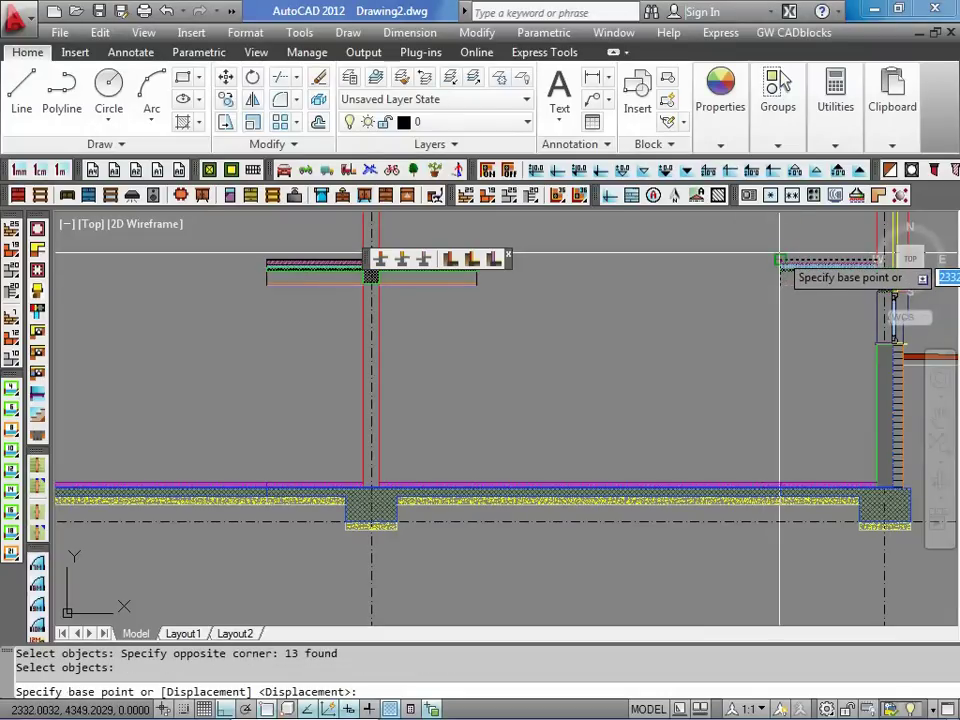
click(782, 280)
middle_drag(667, 282, 671, 319)
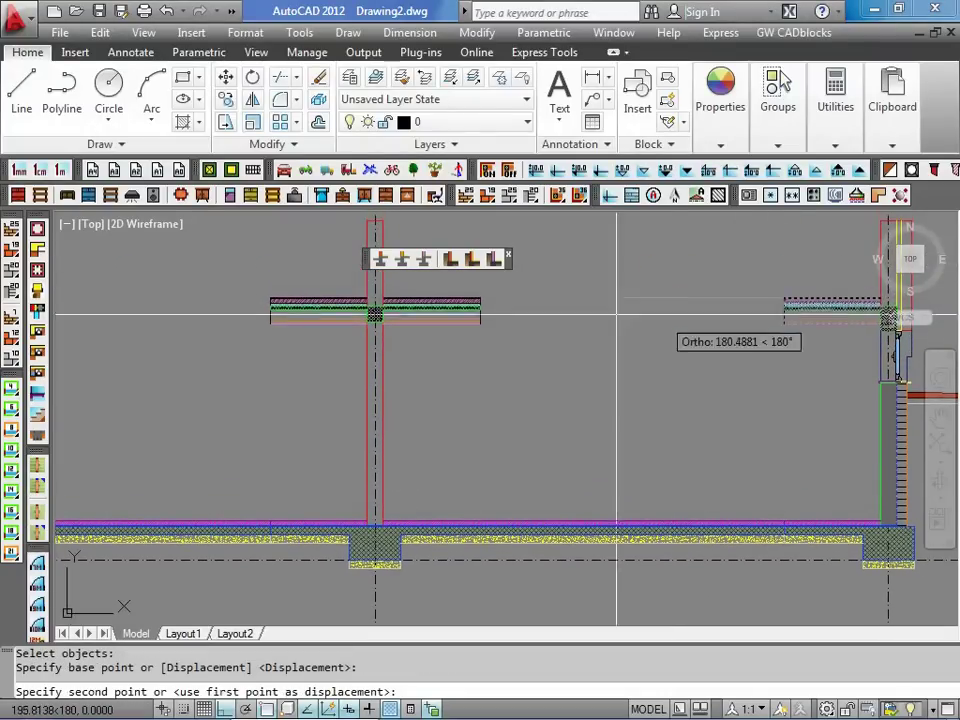
click(480, 300)
- Stretch the slab layers above the basement at axis 2 horizontally until they meet the axis 1 section's slab
middle_drag(375, 364, 521, 409)
key(Return)
click(521, 408)
click(437, 333)
key(Return)
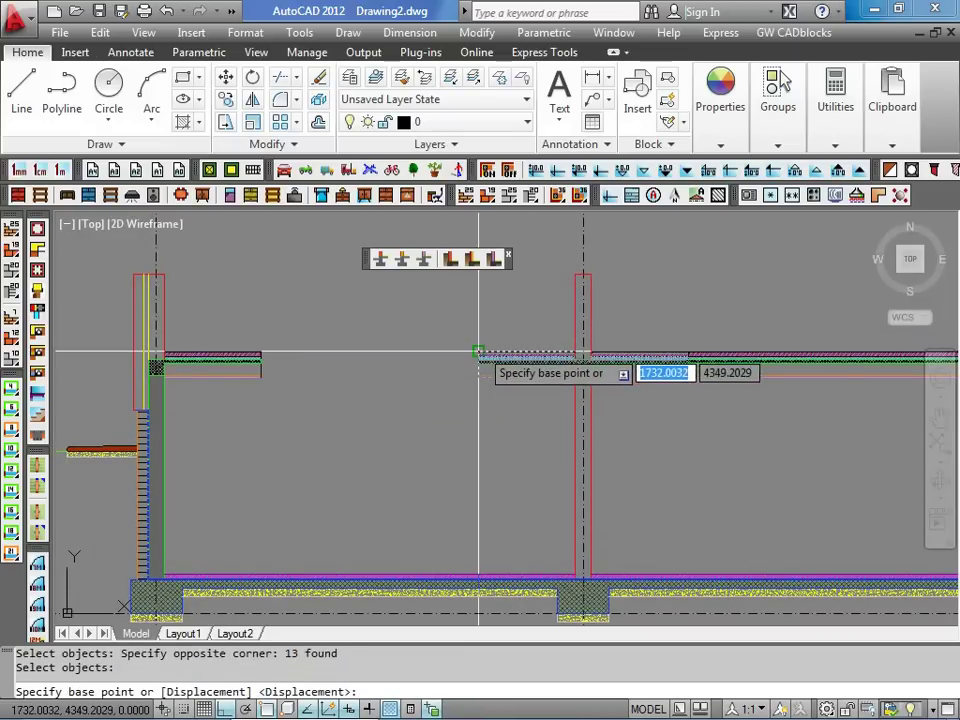
click(476, 349)
click(261, 343)
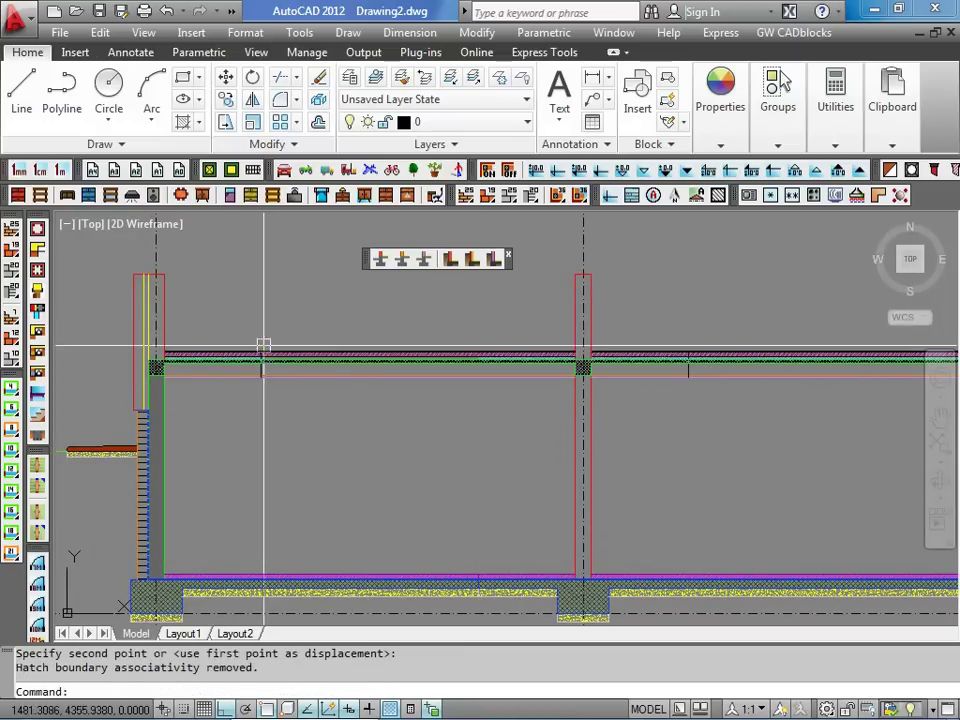
- Insert the first 36 cm (12+5+19) variant of the 14 M window section with roller shutter on the axis 1 parapet wall
scroll(480, 405, down, 2)
middle_drag(643, 401, 539, 432)
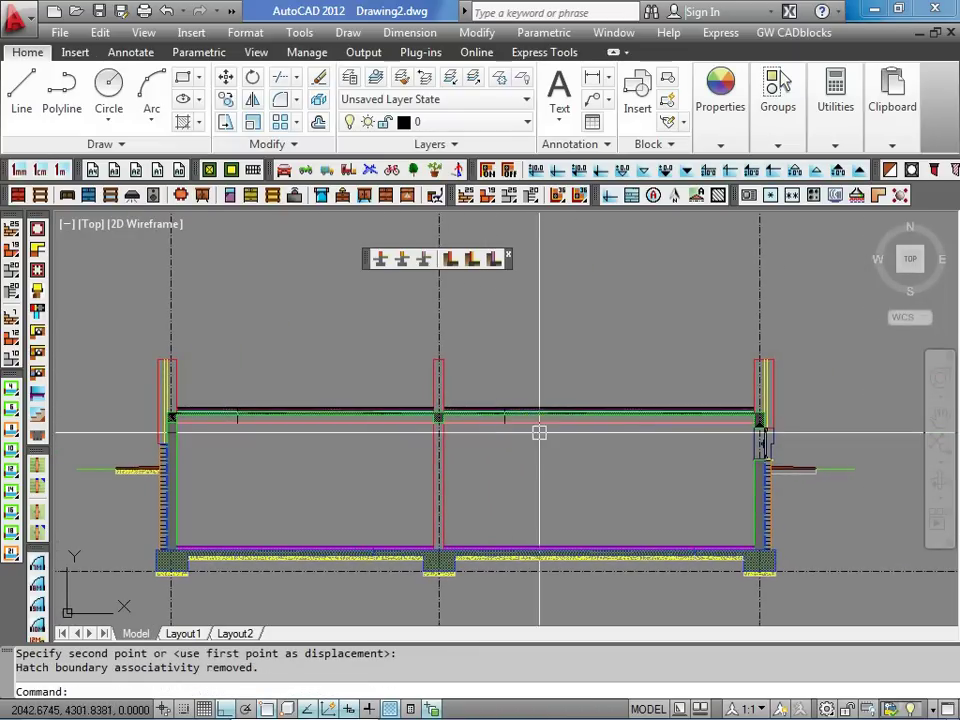
click(790, 34)
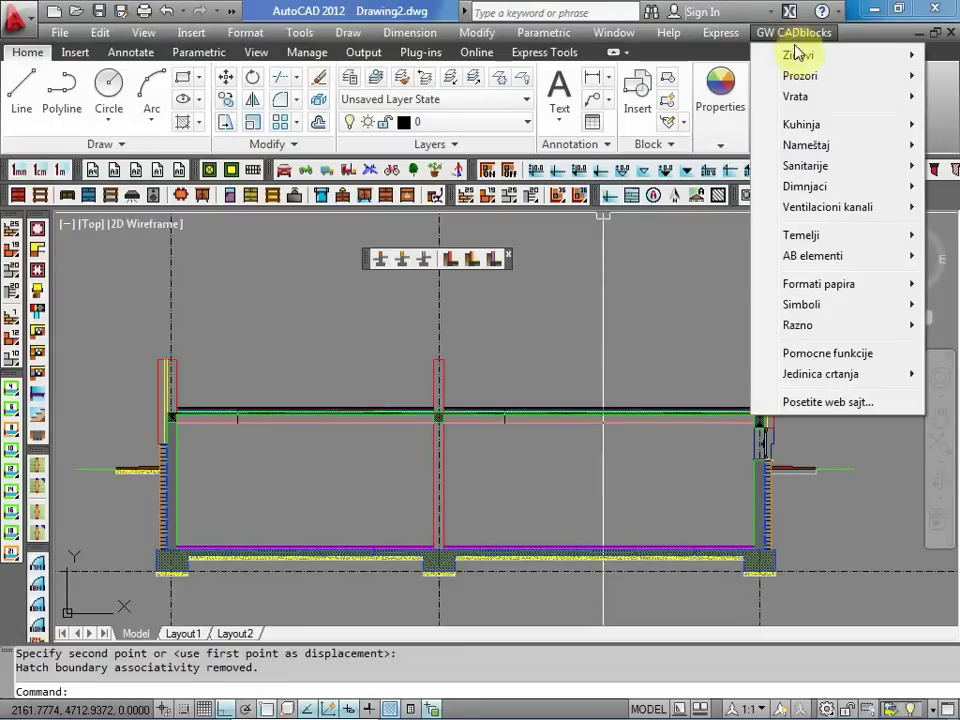
mouse_move(773, 80)
click(696, 98)
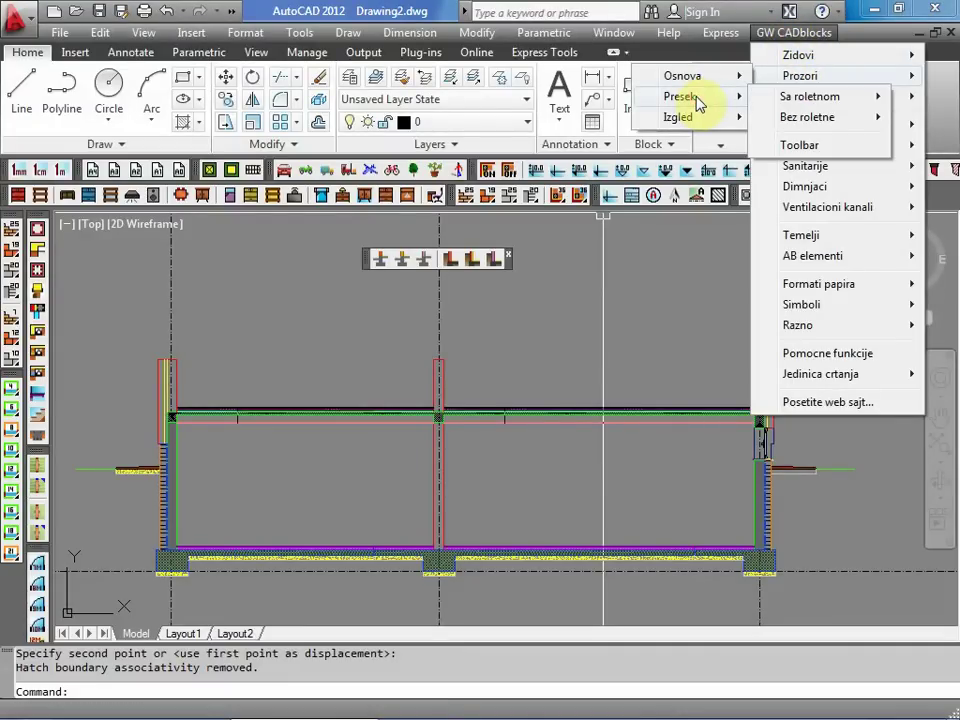
click(762, 104)
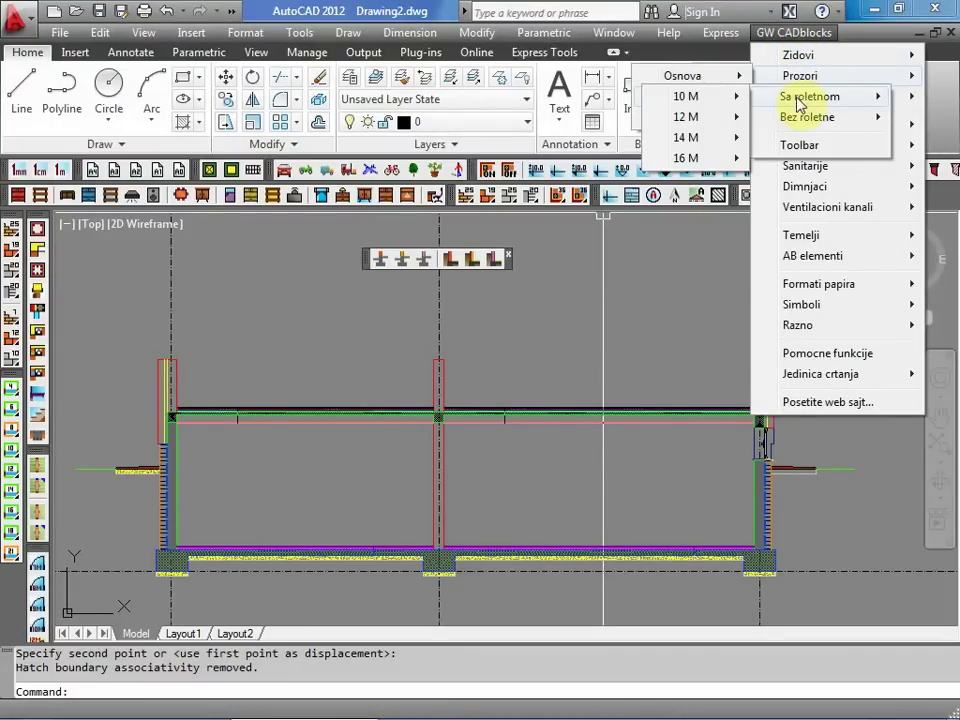
click(720, 141)
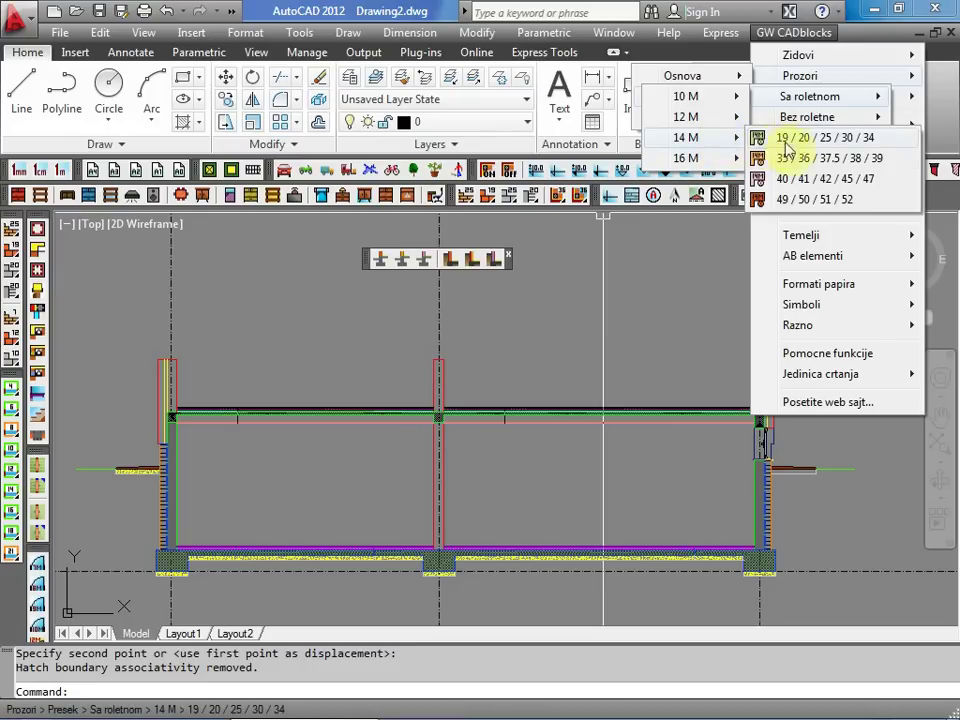
click(812, 160)
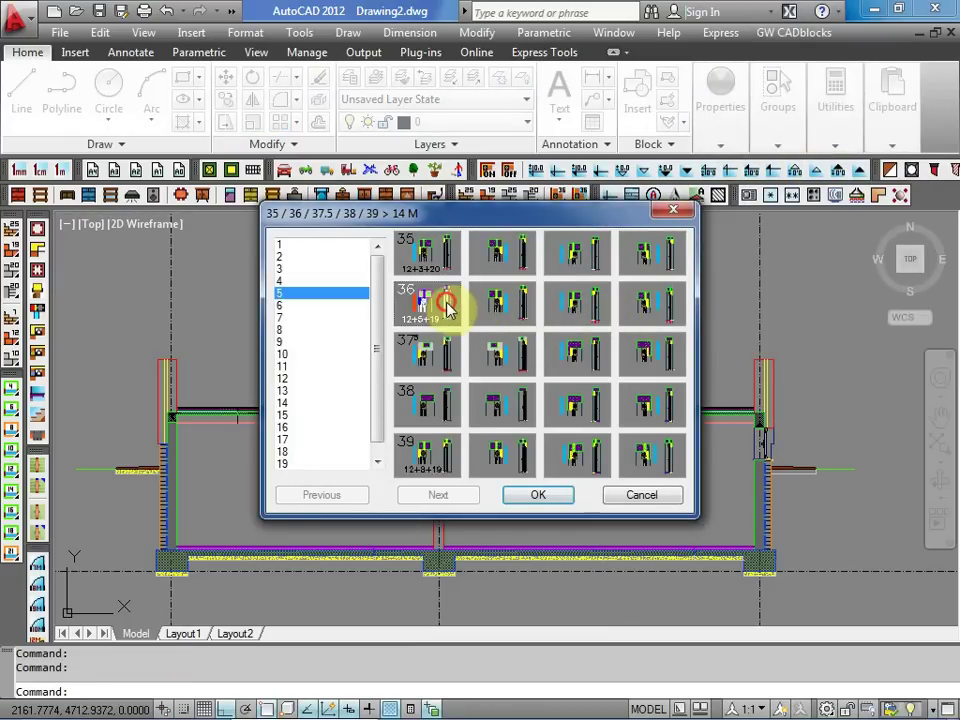
click(537, 495)
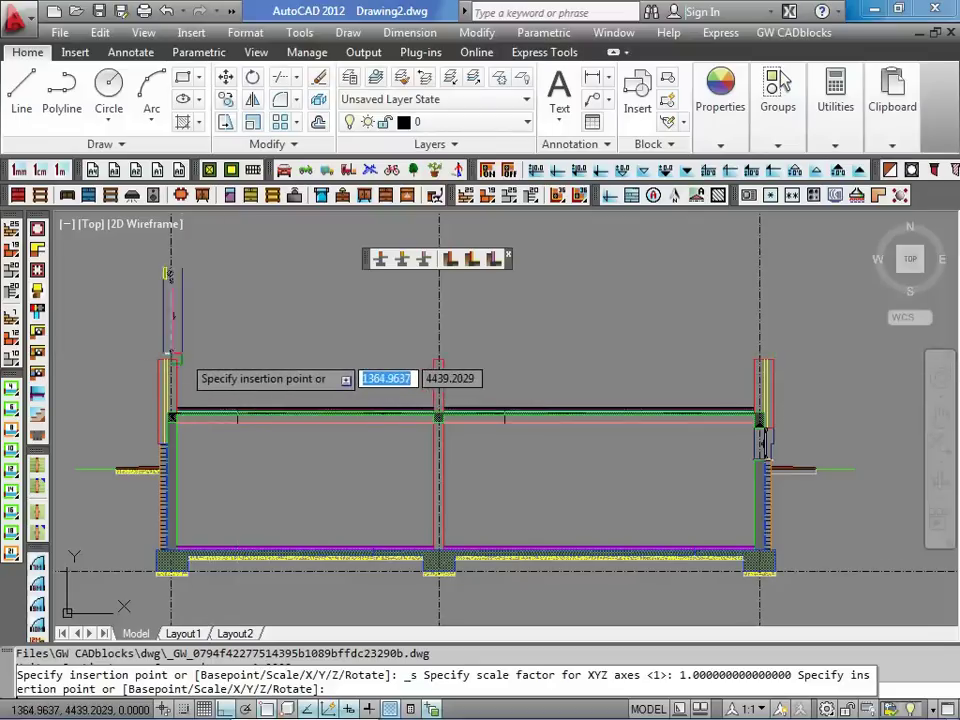
key(Escape)
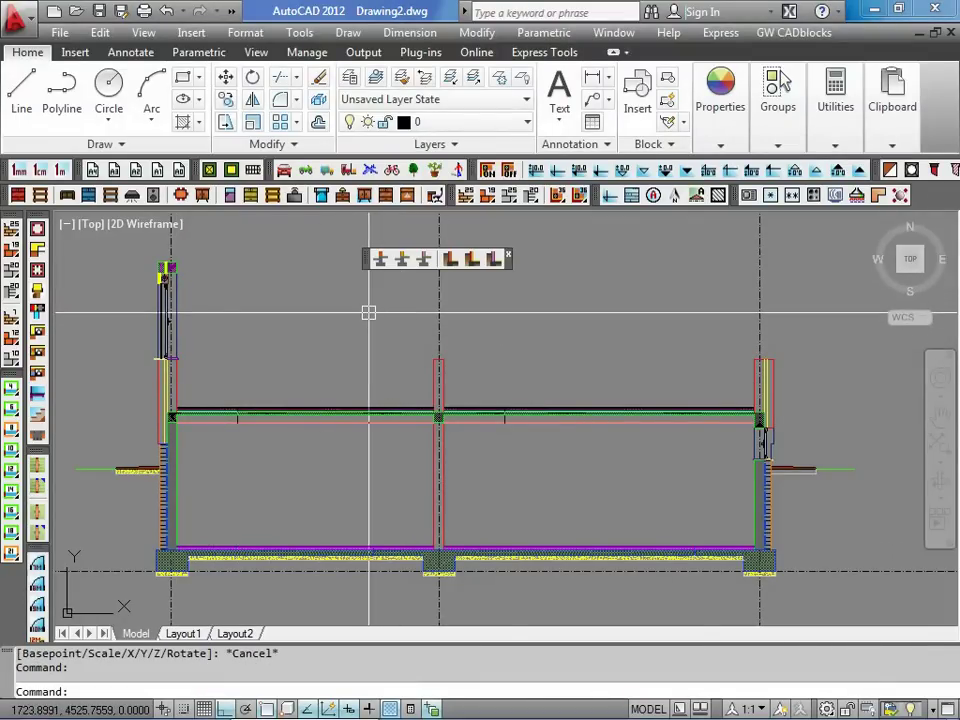
scroll(196, 302, up, 2)
scroll(383, 384, up, 2)
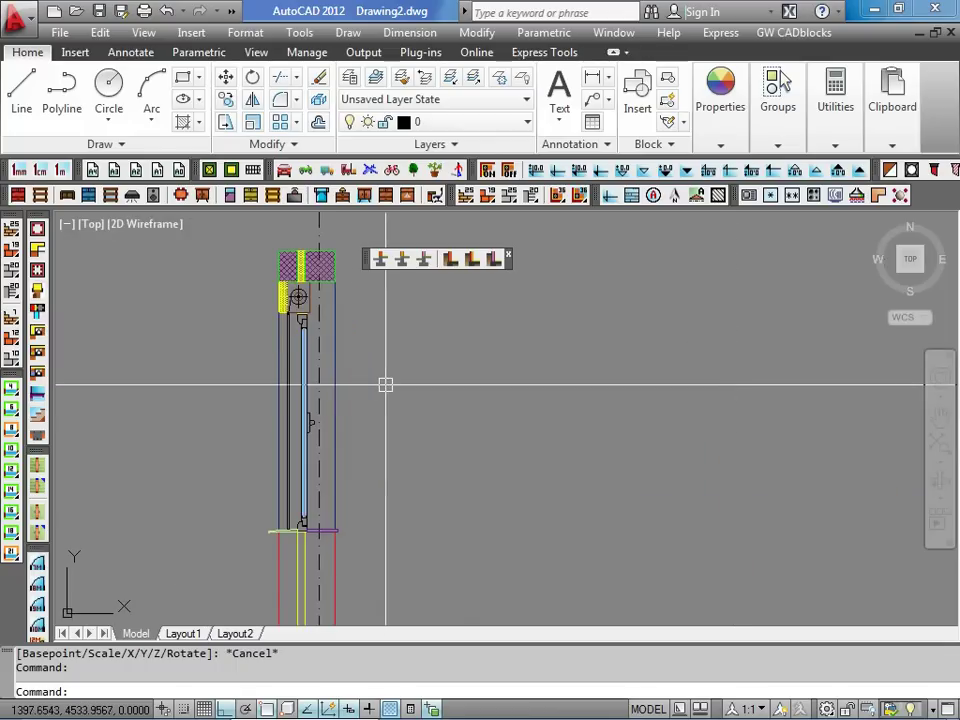
middle_drag(379, 456, 335, 360)
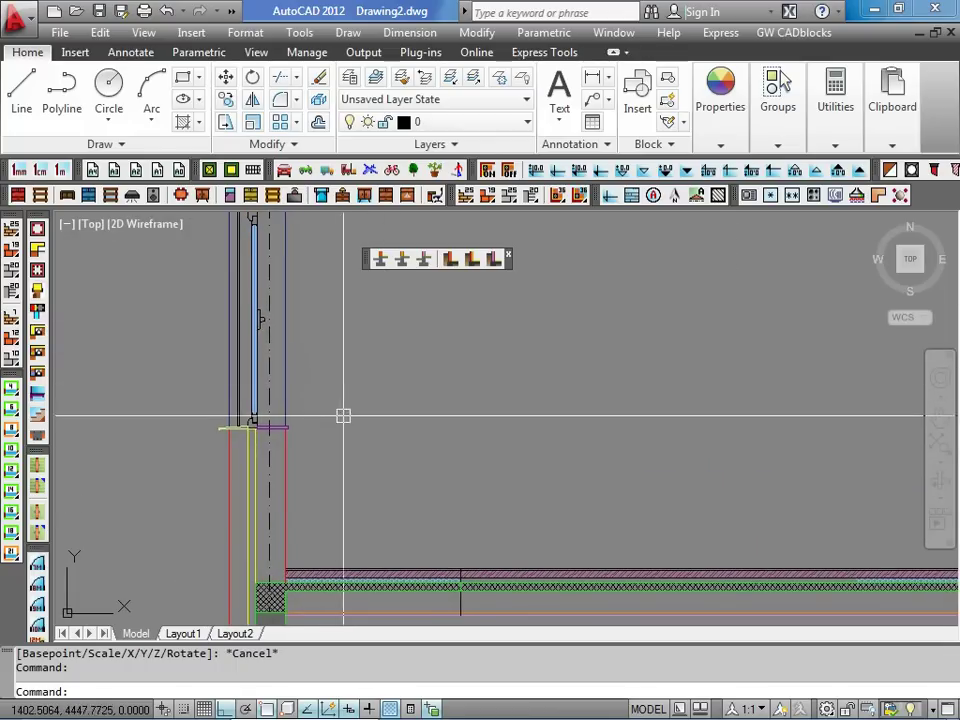
scroll(343, 414, down, 4)
mouse_move(360, 433)
middle_down()
mouse_move(364, 488)
mouse_move(326, 407)
middle_up()
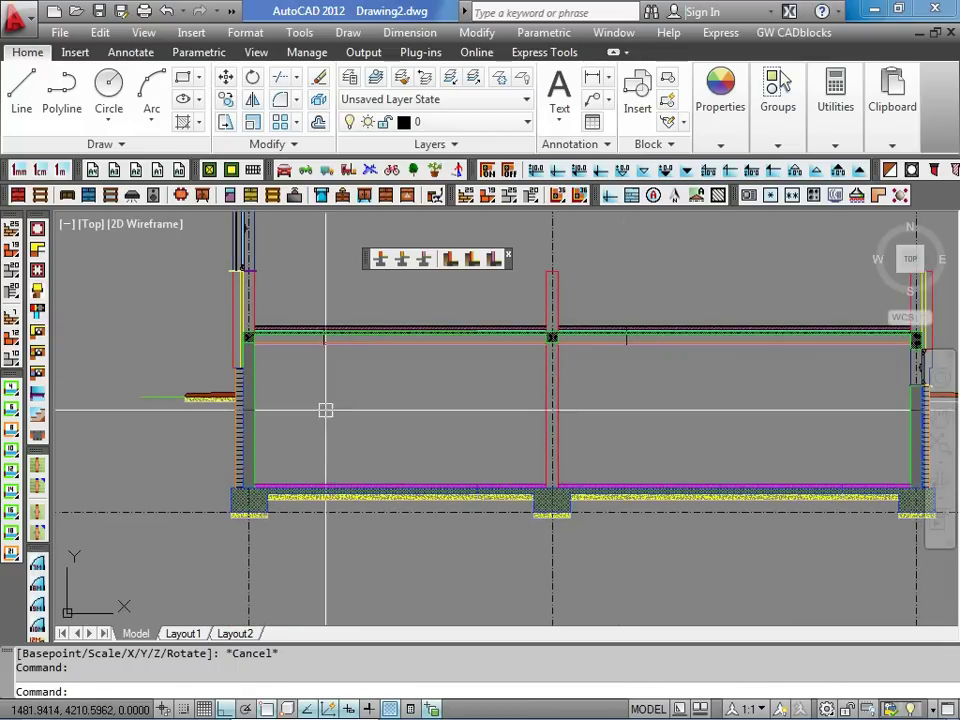
- Insert the second 36 cm (12+5+19) variant of the 14 M window section with roller shutter on the axis 3 parapet, unrotated
mouse_move(677, 407)
middle_down()
mouse_move(594, 461)
mouse_move(592, 481)
middle_up()
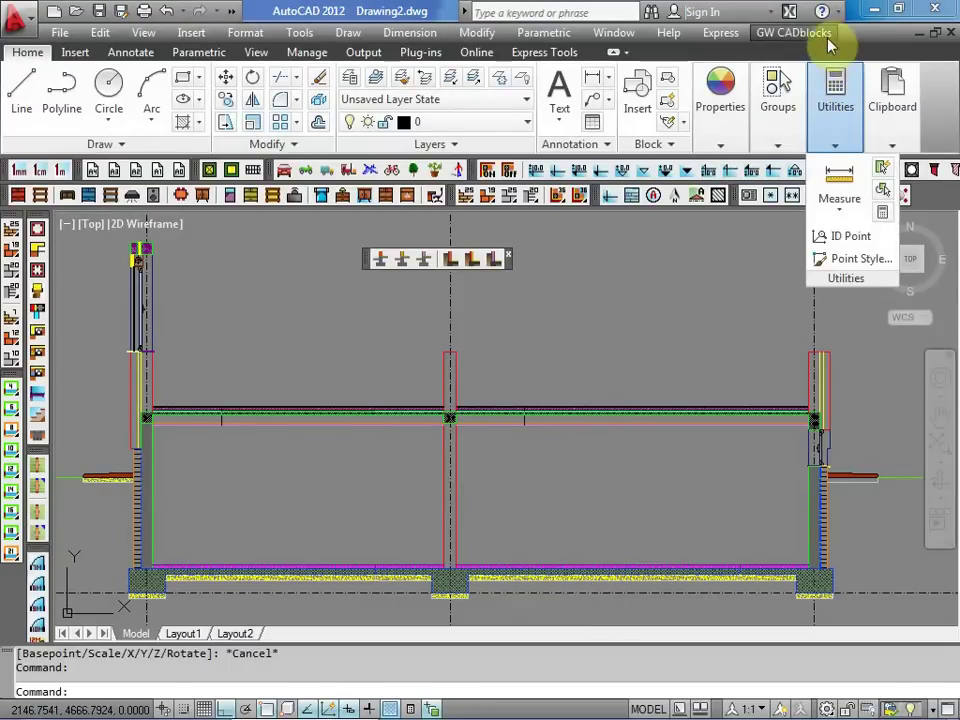
click(810, 33)
mouse_move(817, 77)
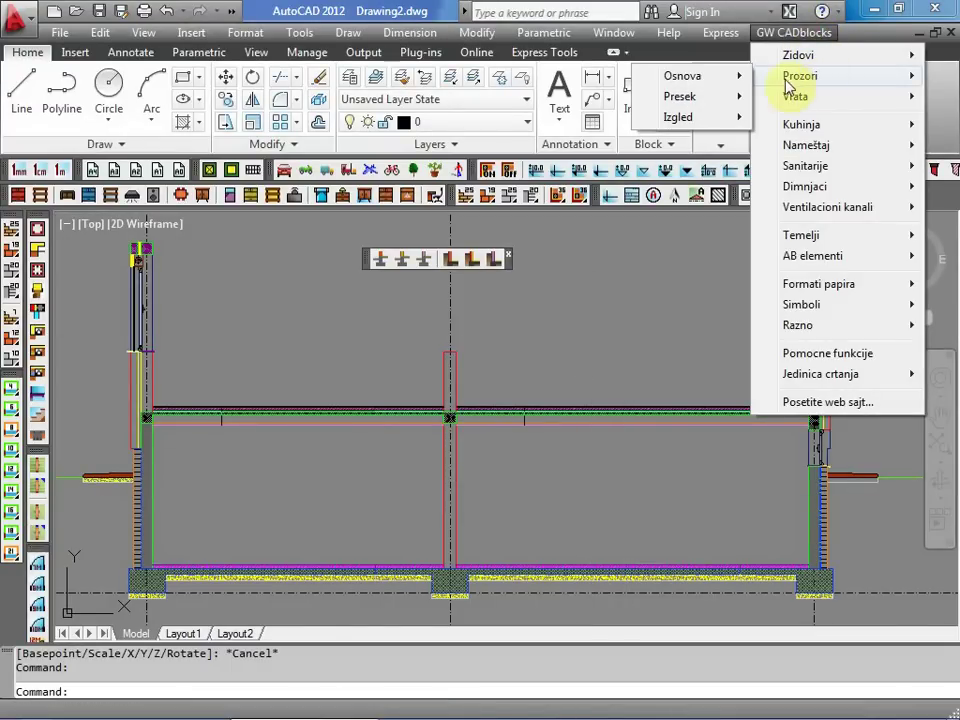
click(730, 97)
mouse_move(790, 104)
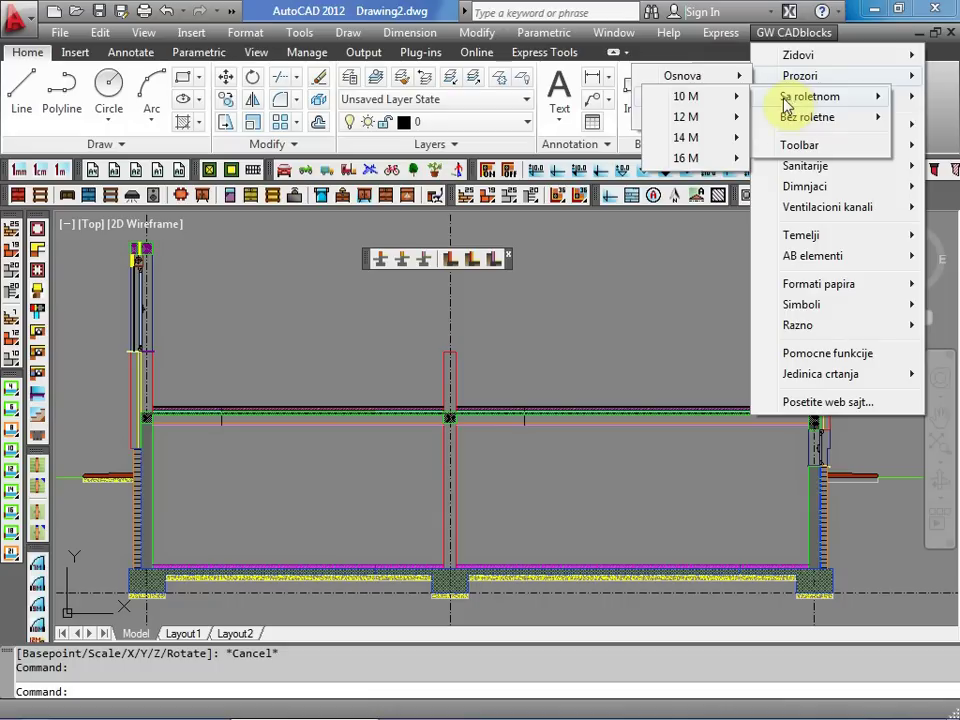
click(710, 145)
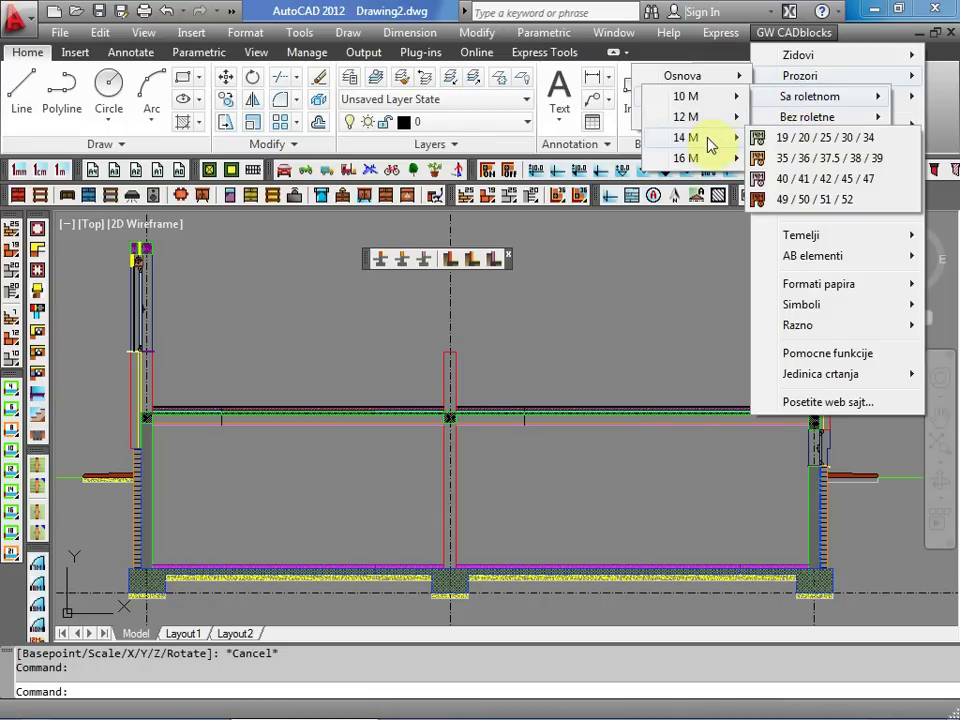
click(806, 160)
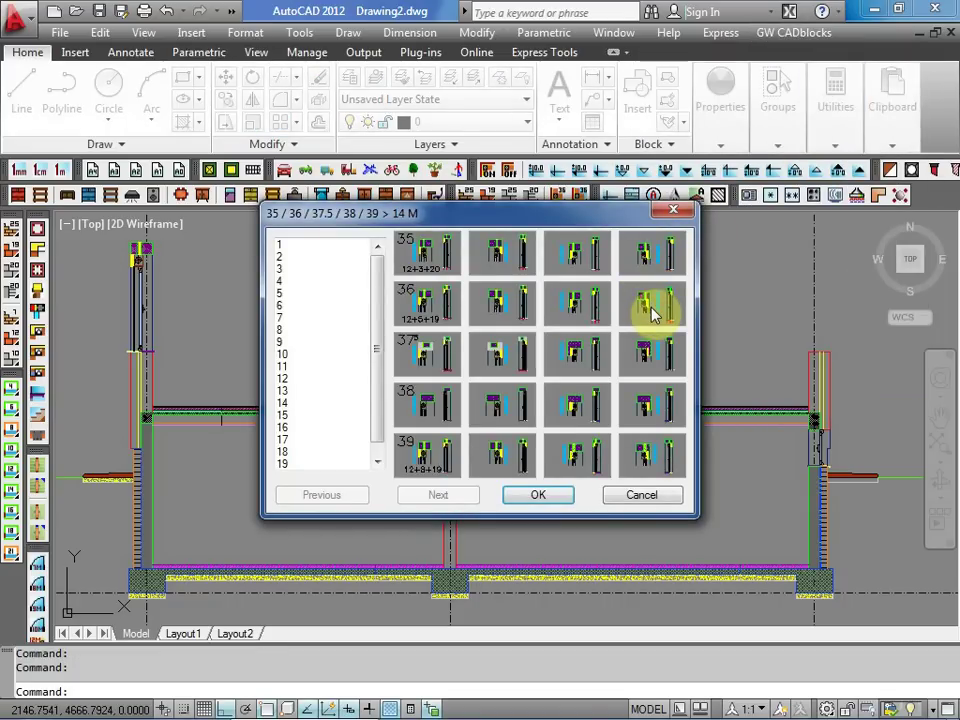
click(510, 303)
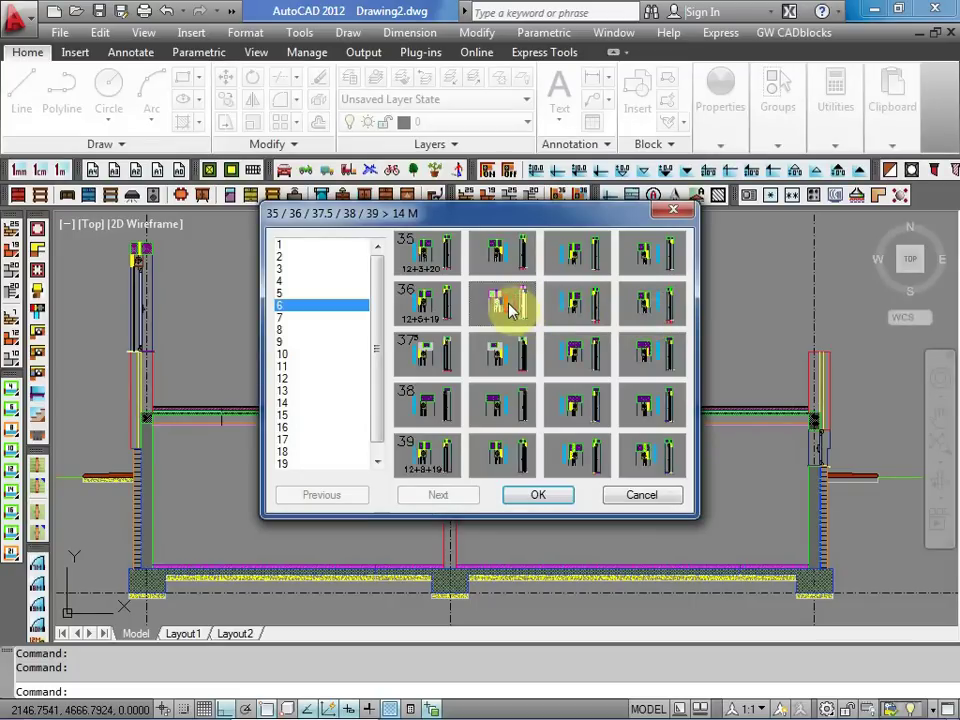
click(540, 496)
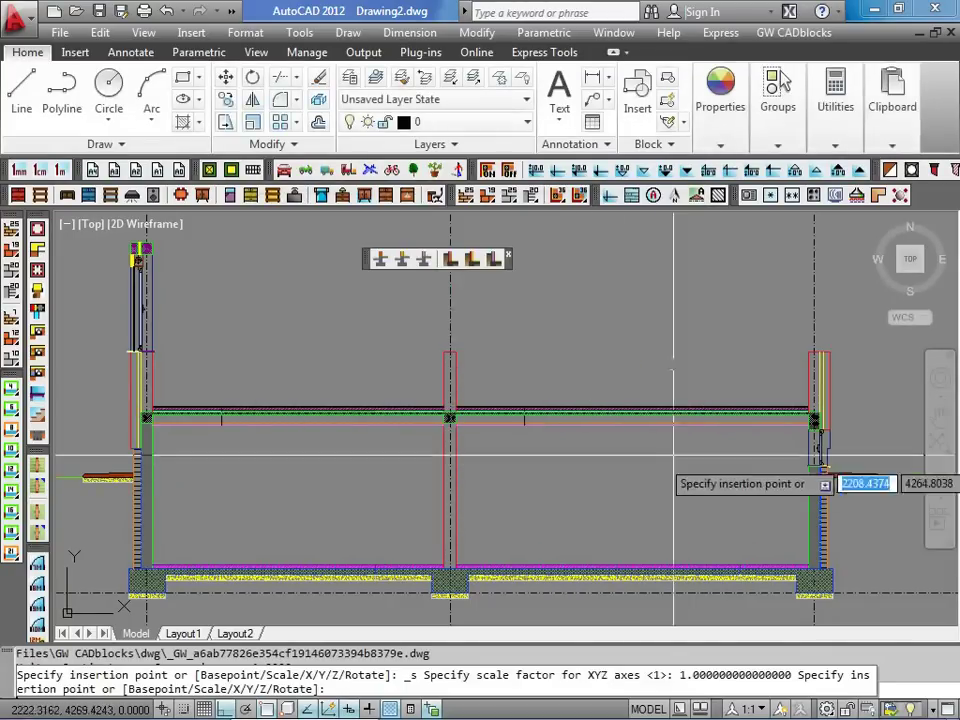
click(822, 353)
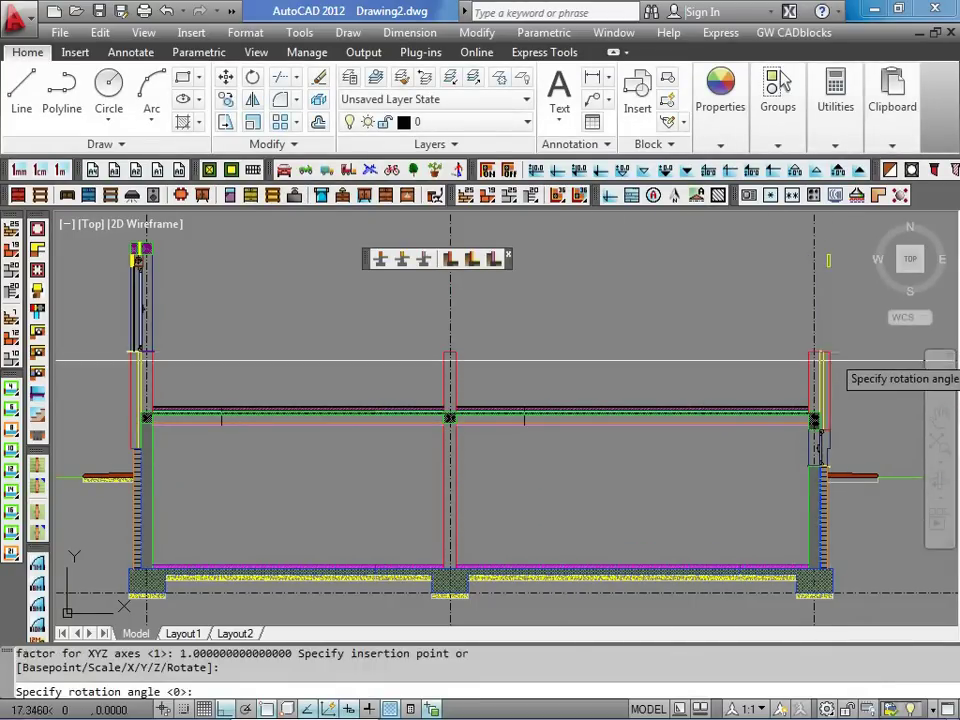
click(822, 354)
key(Escape)
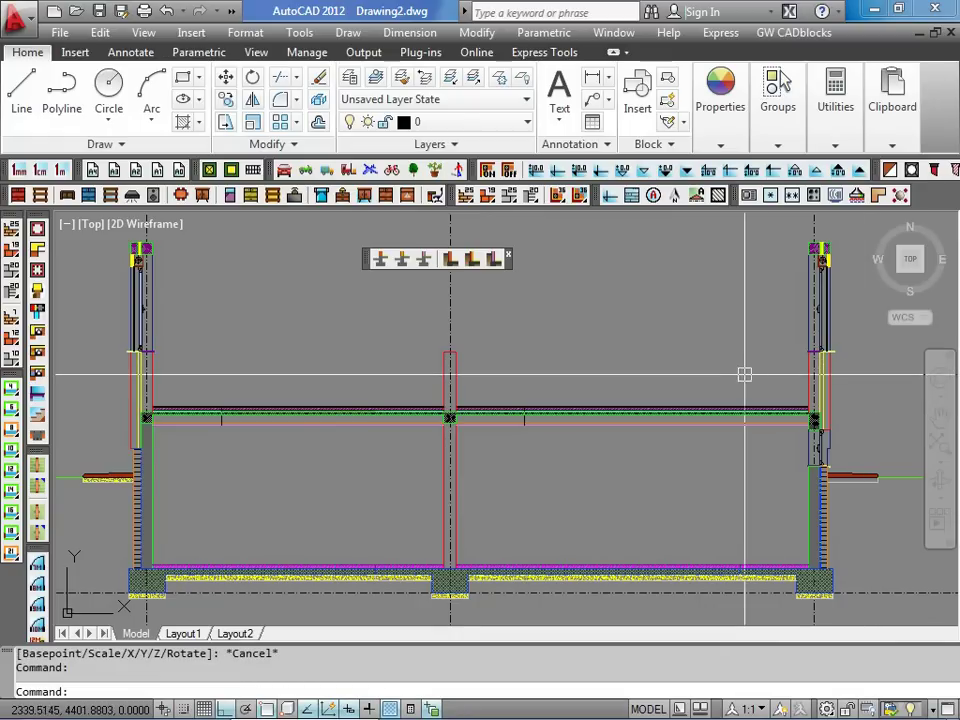
middle_drag(735, 377, 722, 381)
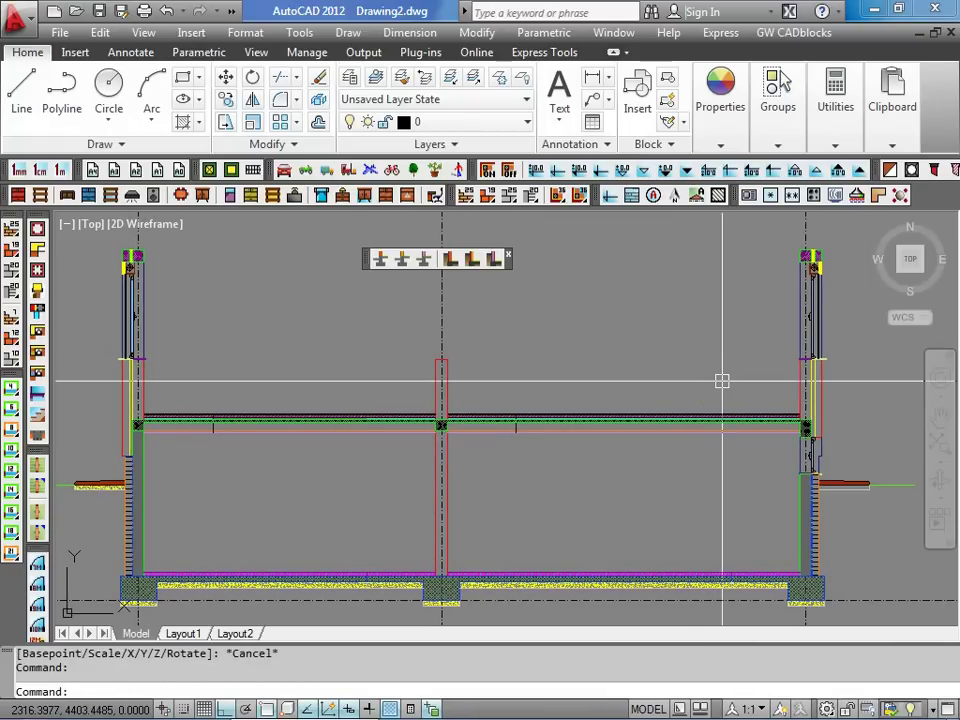